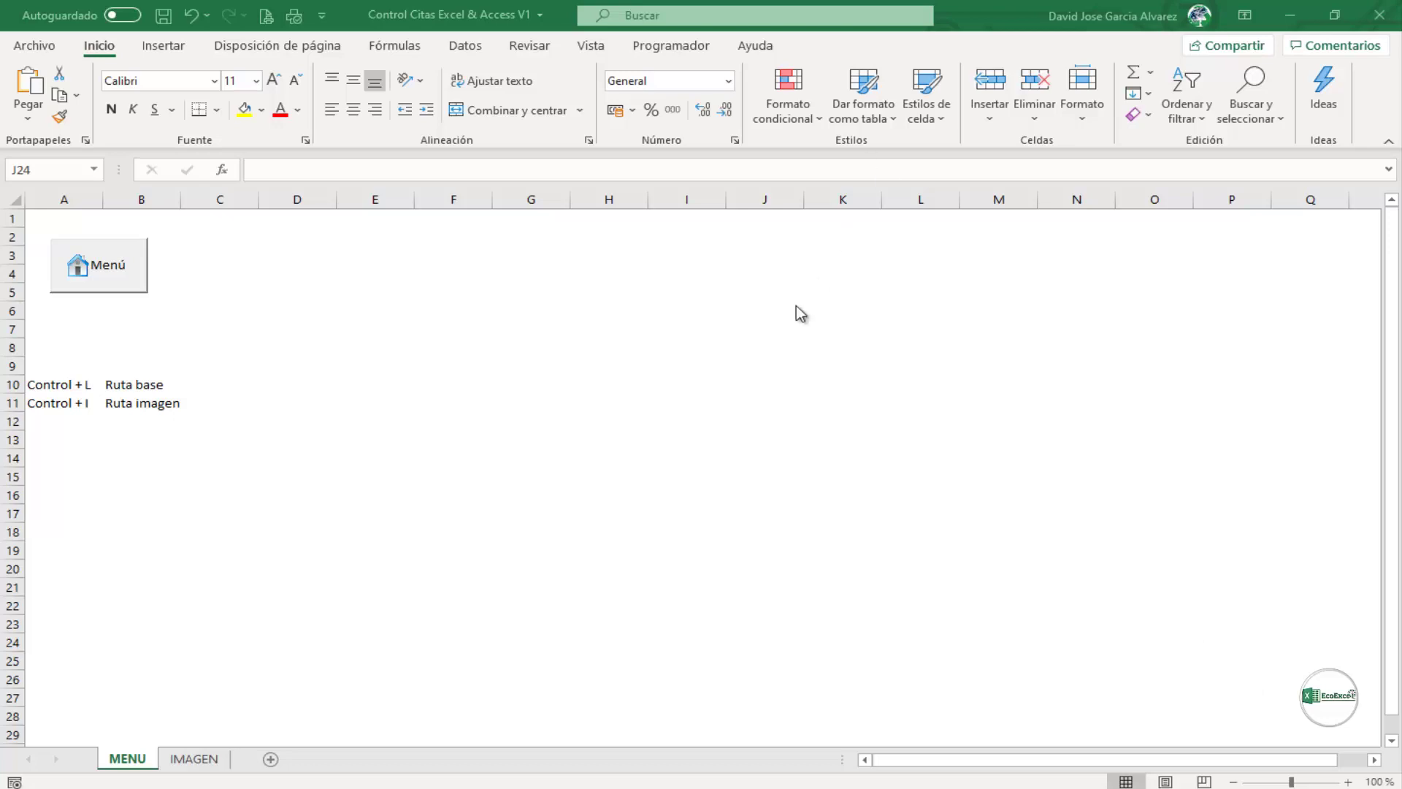
- Log in to Control de Citas as the admin user with the account password
{"action": "left_click", "coordinate": [297, 420]}
{"action": "left_click", "coordinate": [115, 270]}
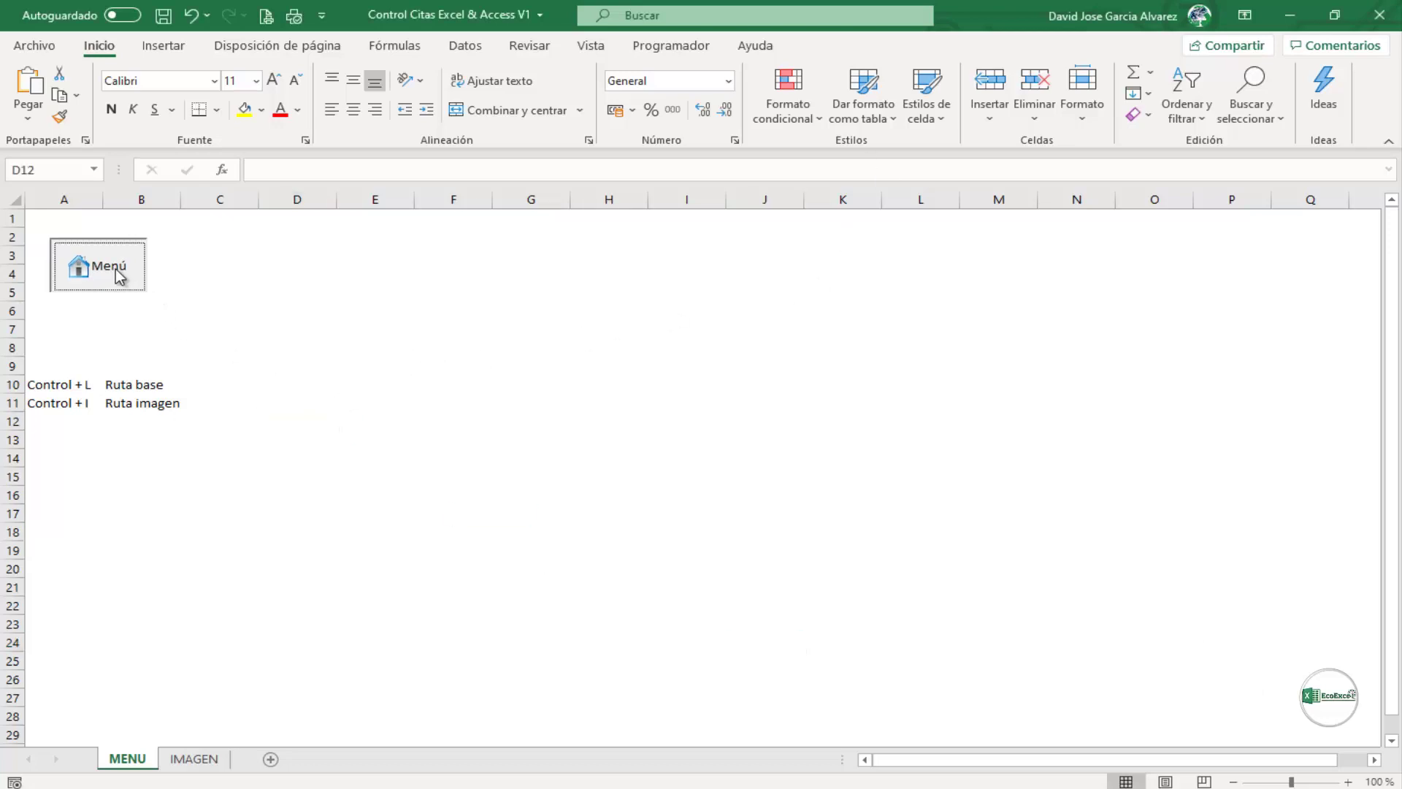
{"action": "type", "text": "a"}
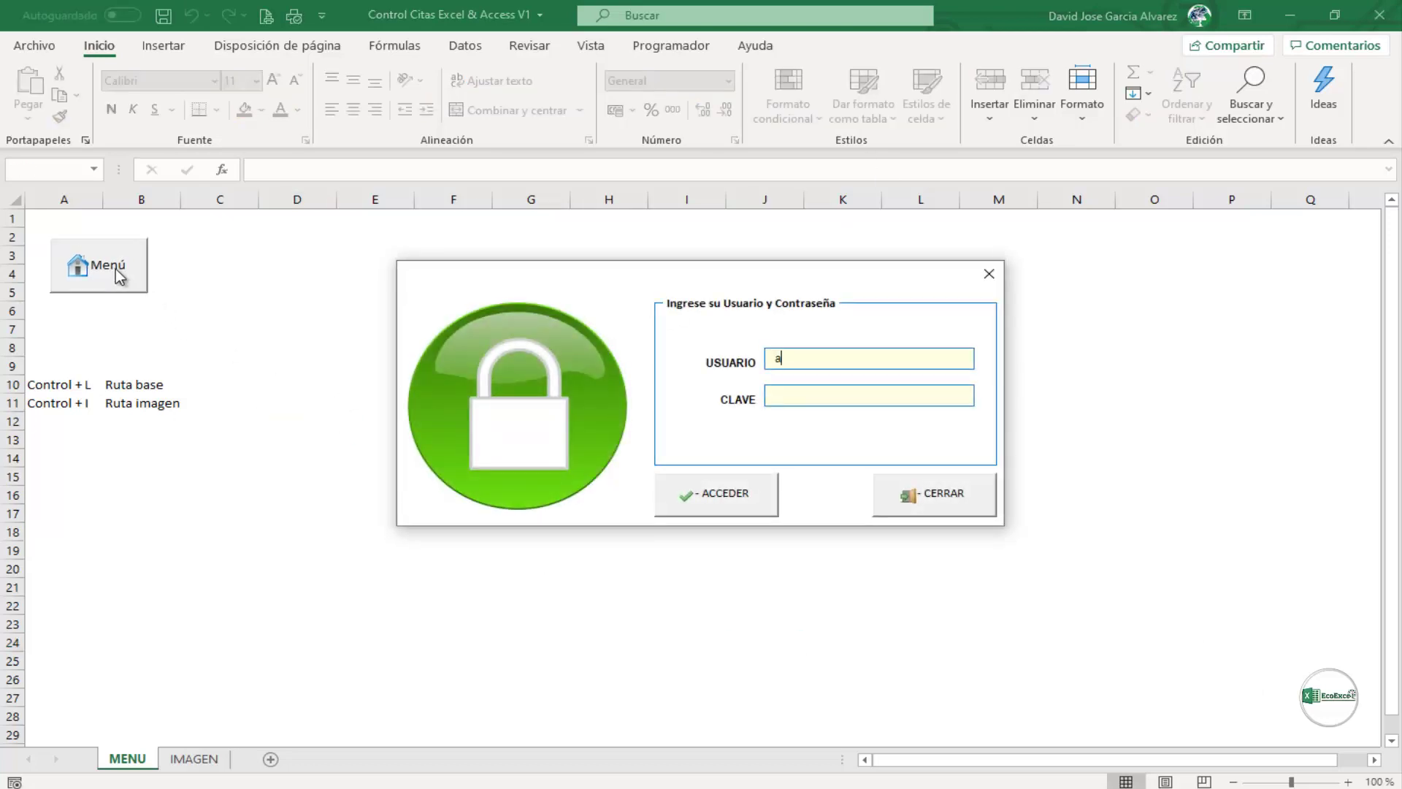
{"action": "type", "text": "dmin"}
{"action": "key", "text": "Tab"}
{"action": "type", "text": "***"}
{"action": "type", "text": "*****"}
{"action": "key", "text": "Tab"}
{"action": "key", "text": "Return"}
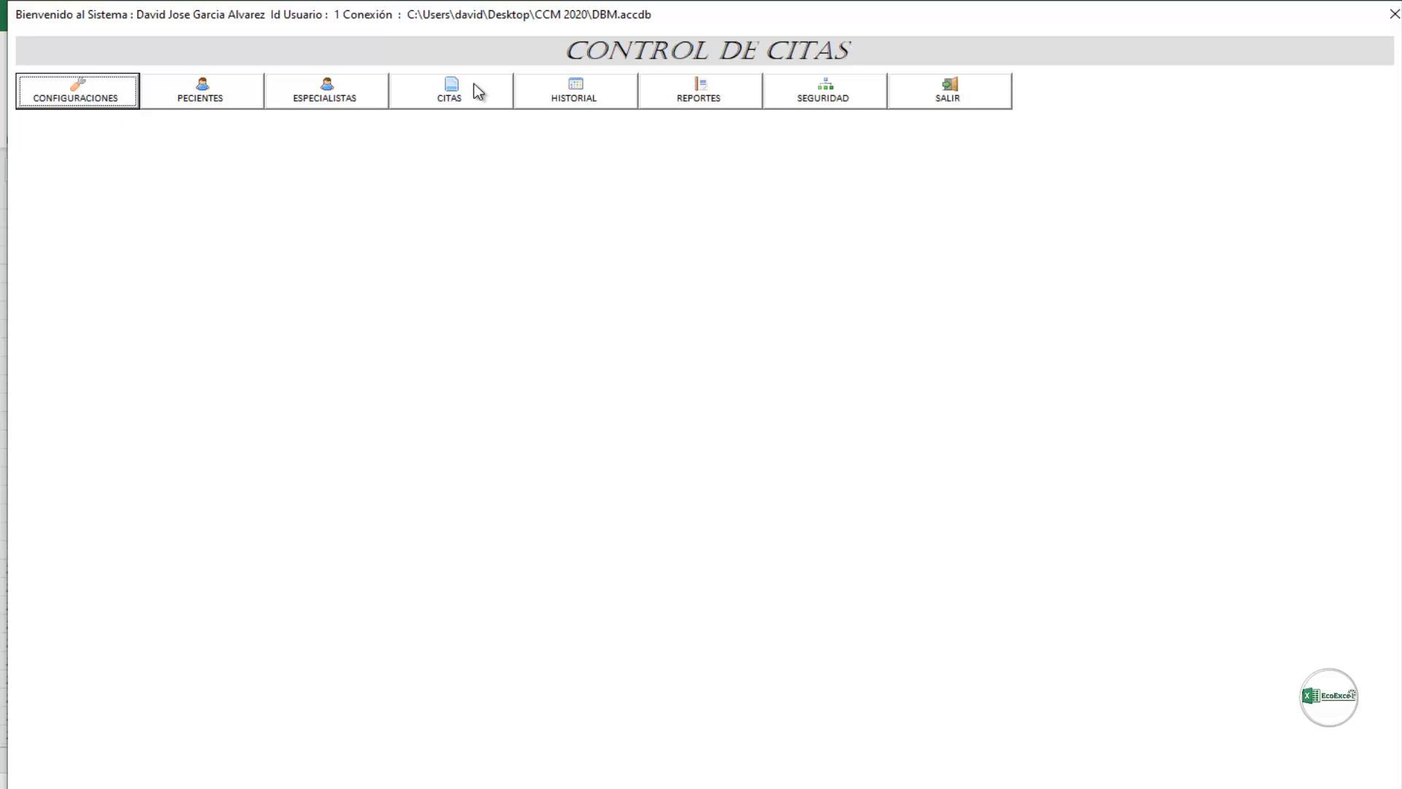
- Show CONFIGURACIONES, then switch to the CITAS menu listing Programar, Editar and Abonar Cita
{"action": "left_click", "coordinate": [70, 97]}
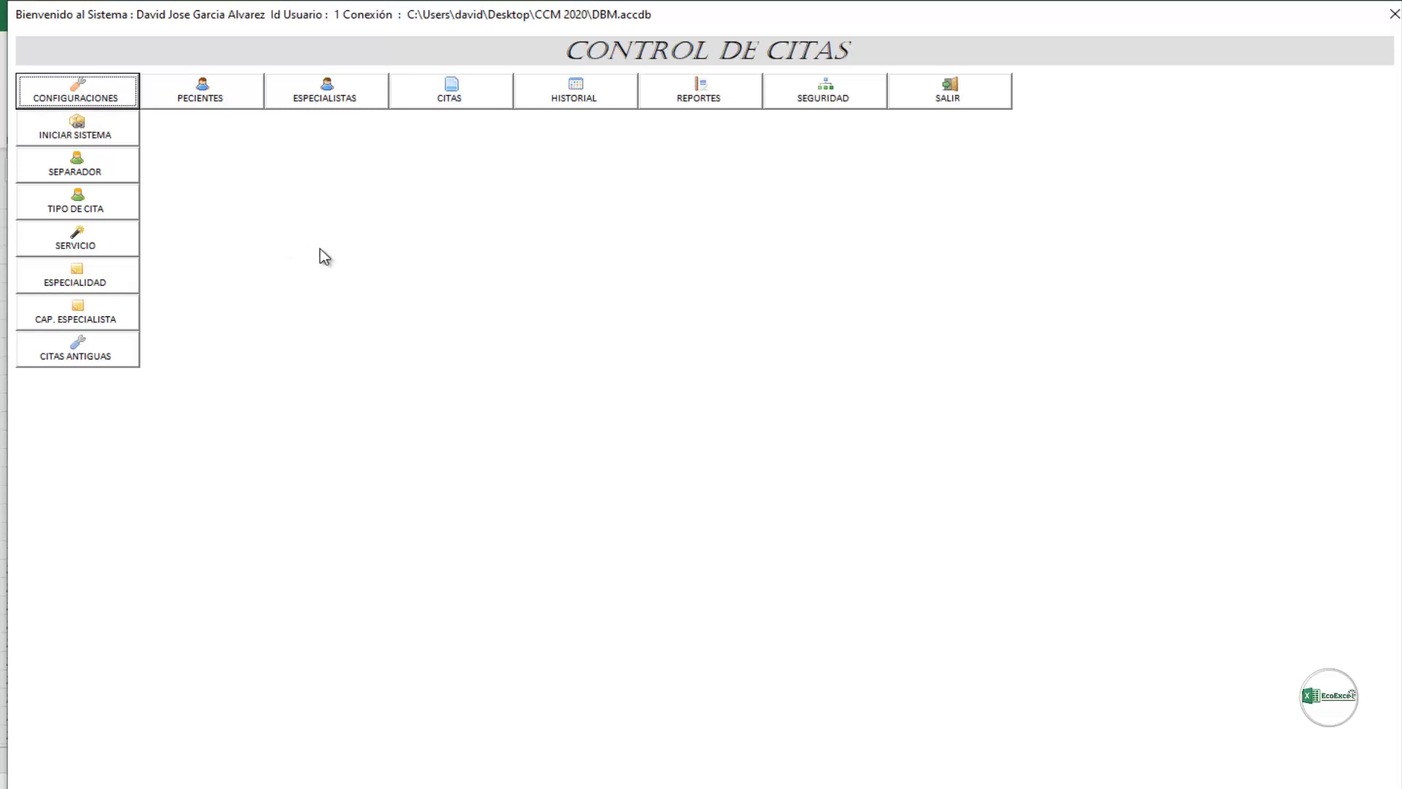
{"action": "left_click", "coordinate": [477, 101]}
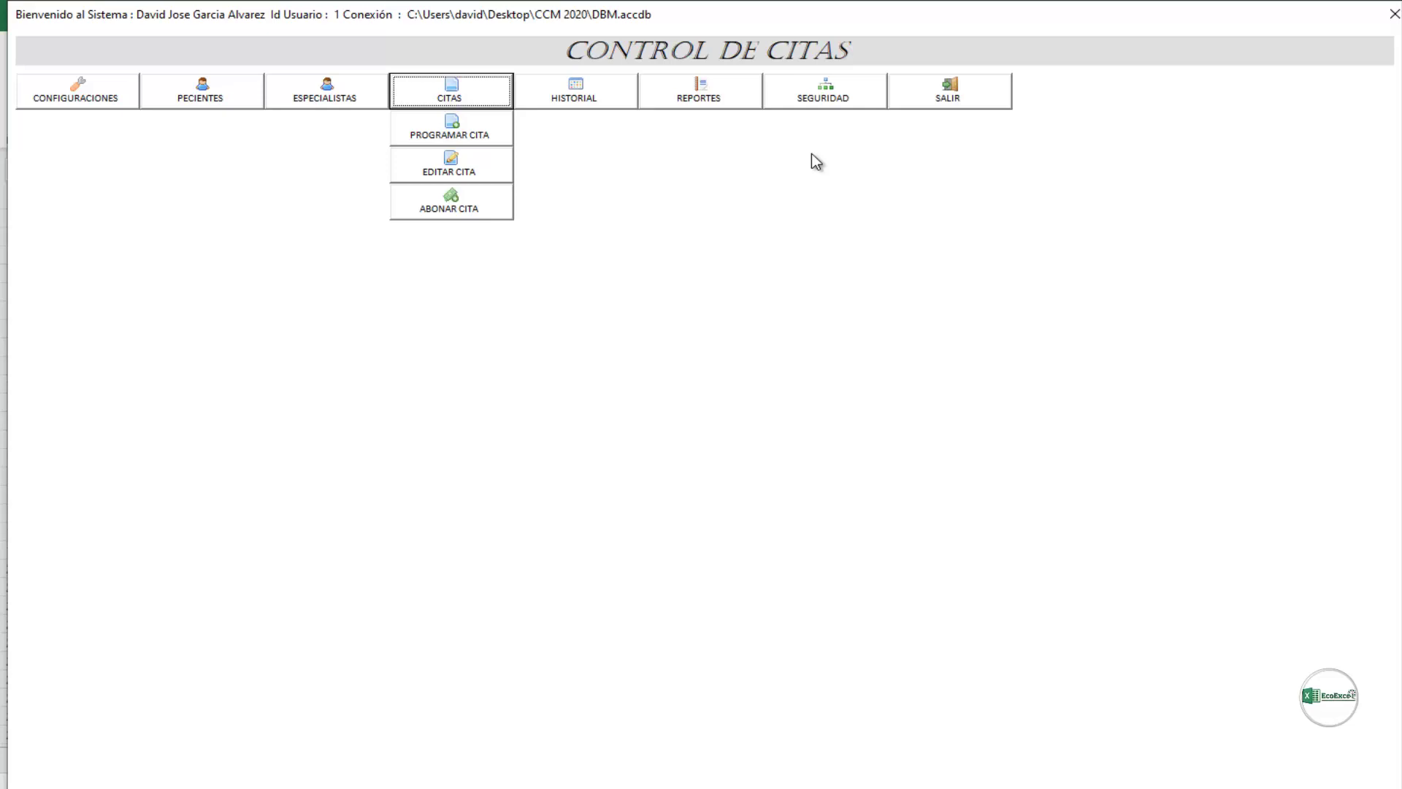
- Open PROGRAMAR CITA and arrow the patient, surname, new-service and new-specialty fields
{"action": "left_click", "coordinate": [453, 138]}
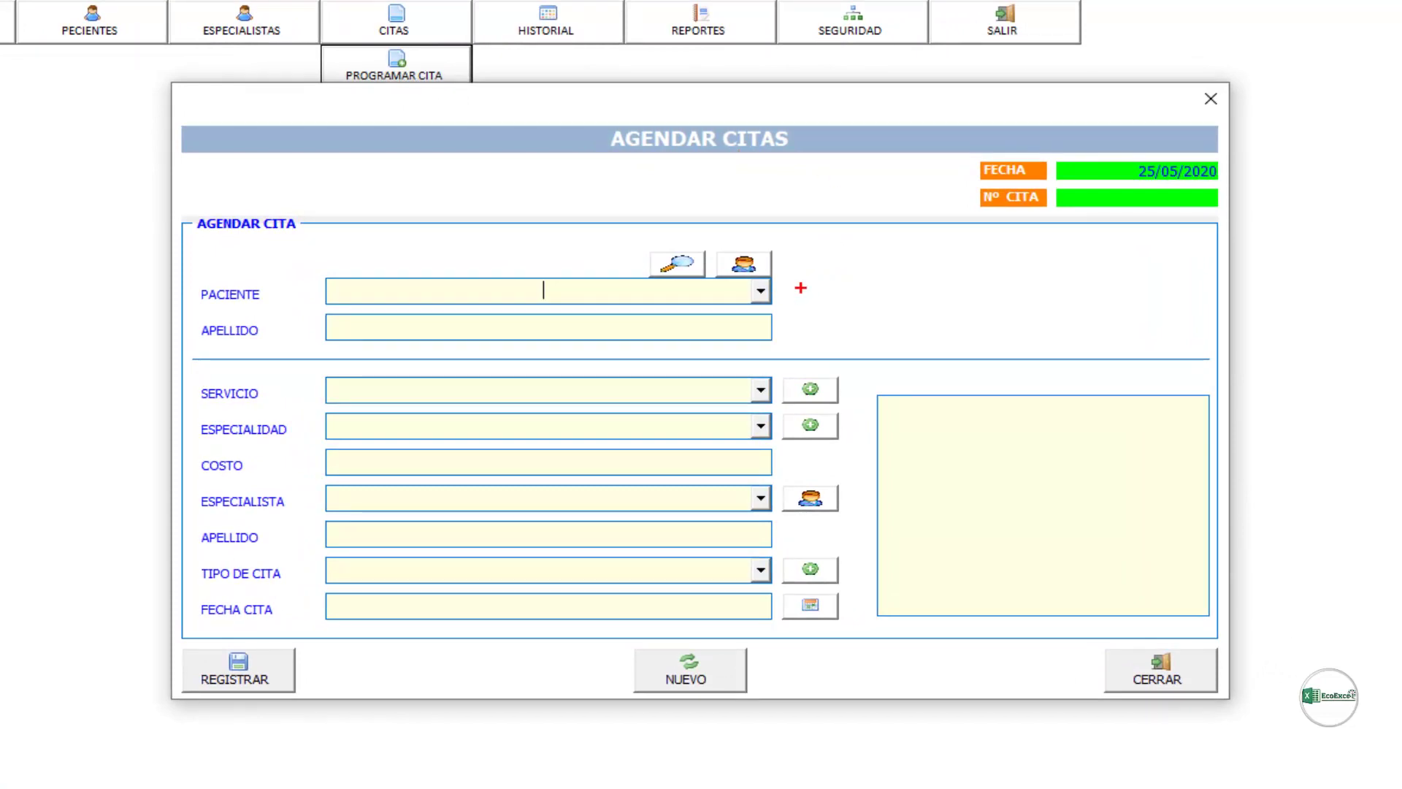
{"action": "left_click_drag", "start_coordinate": [801, 288], "coordinate": [921, 264]}
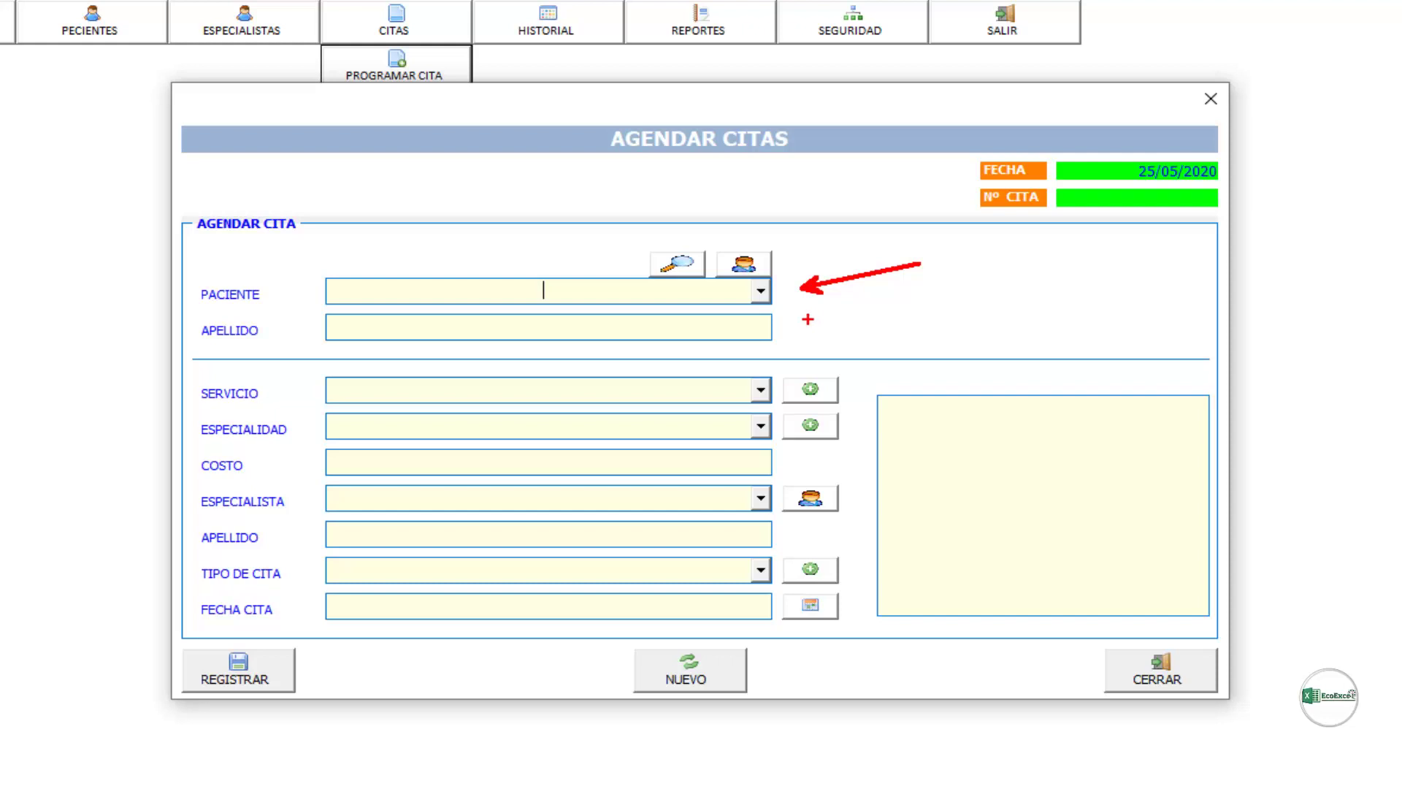
{"action": "left_click_drag", "start_coordinate": [808, 317], "coordinate": [907, 296]}
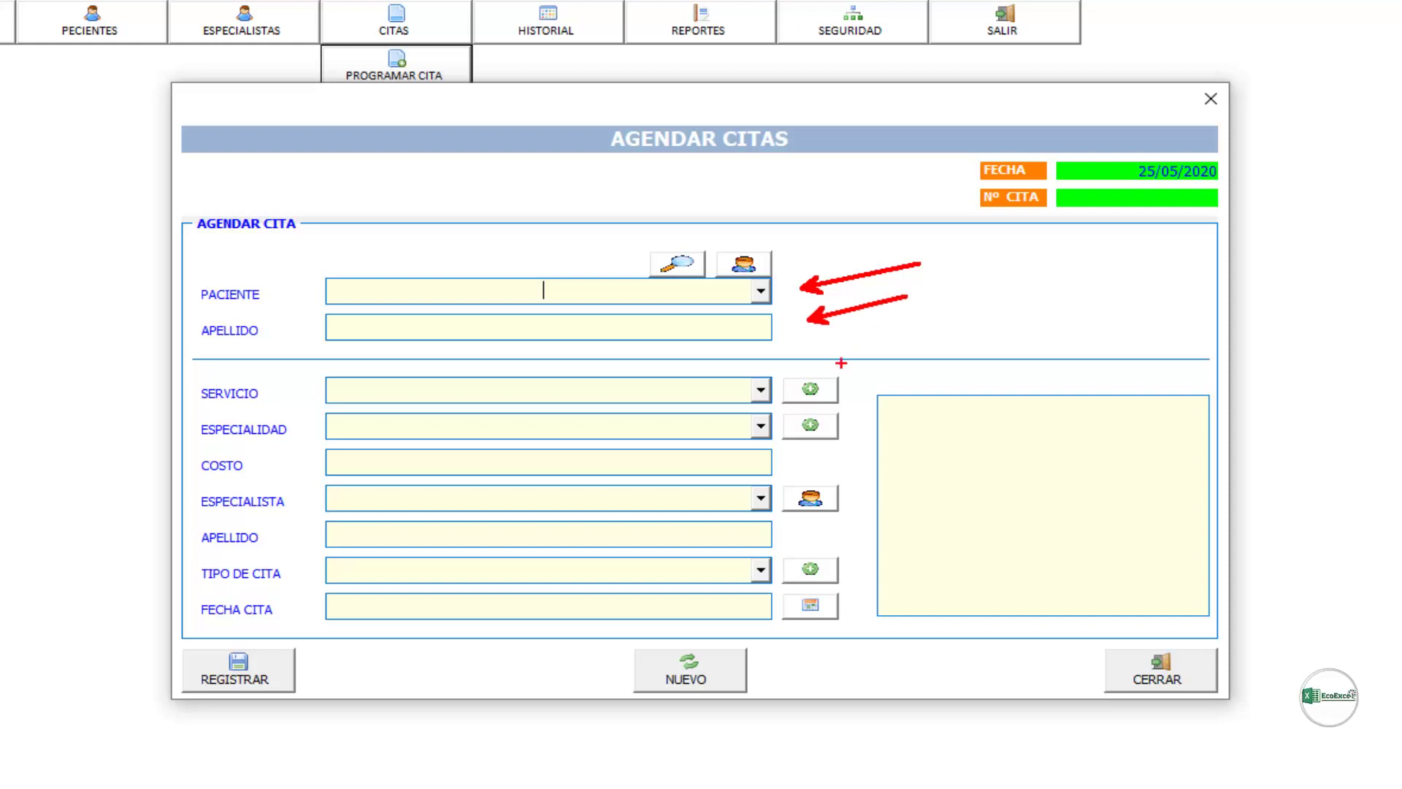
{"action": "left_click_drag", "start_coordinate": [803, 379], "coordinate": [914, 325]}
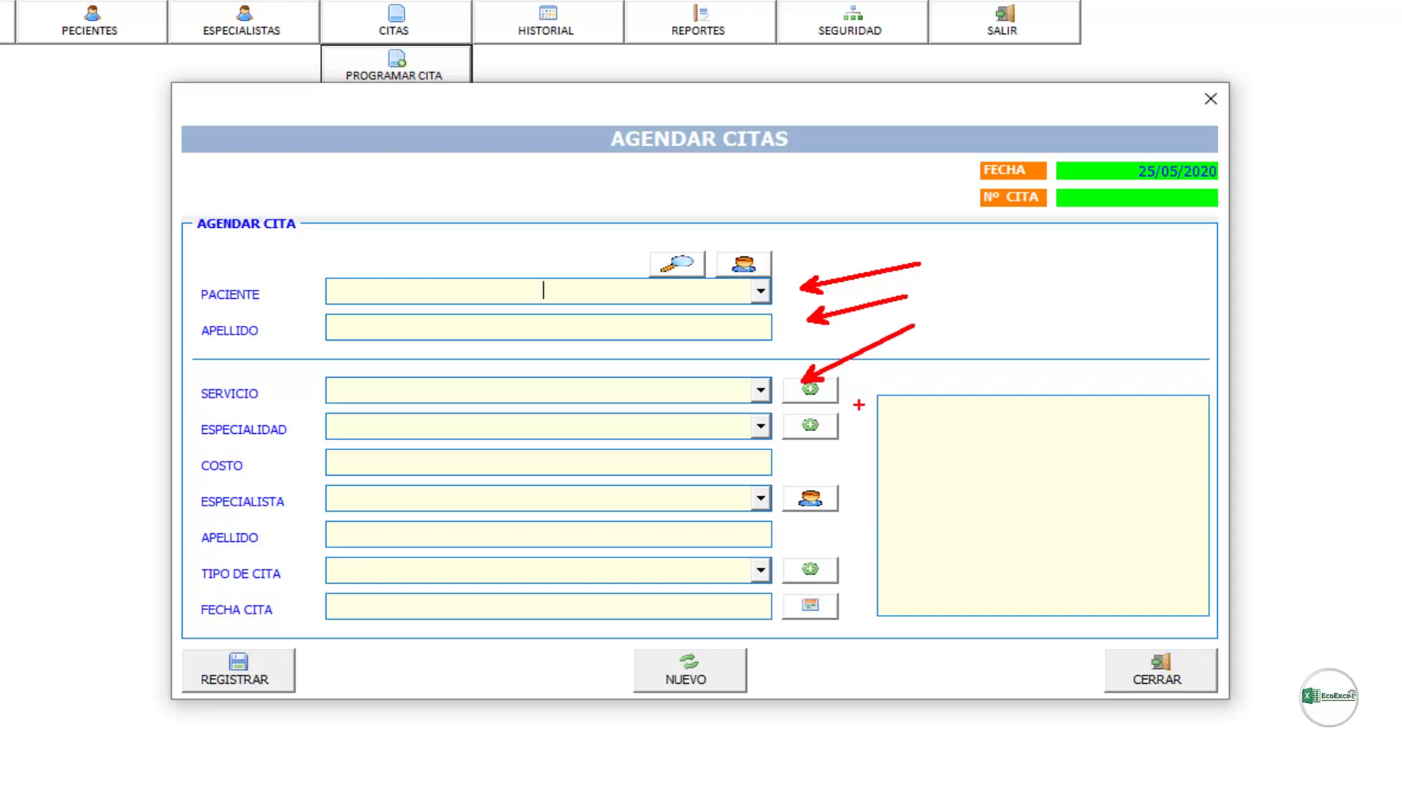
{"action": "left_click_drag", "start_coordinate": [807, 424], "coordinate": [971, 377]}
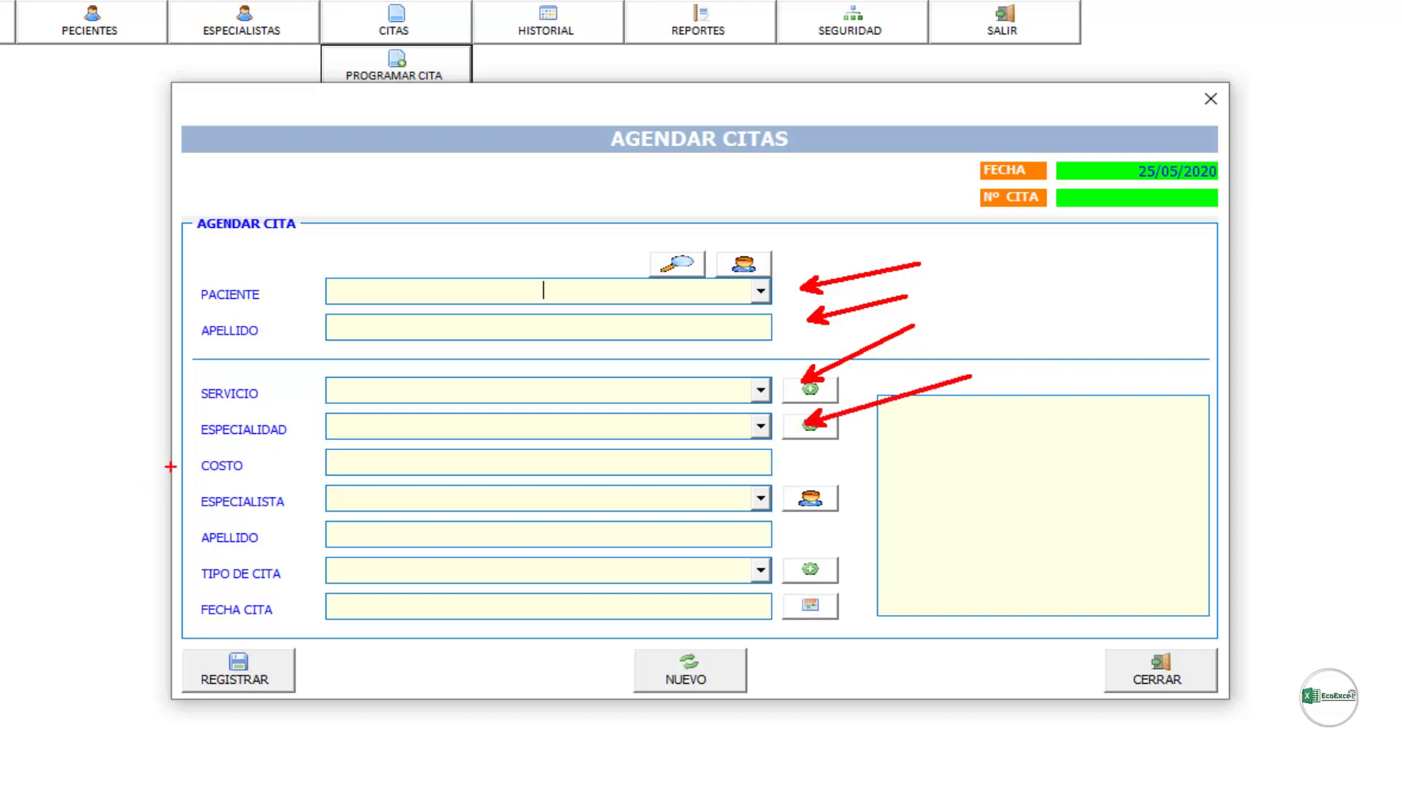
- Annotate the cost, specialist, service, appointment type and appointment date fields
{"action": "left_click_drag", "start_coordinate": [170, 466], "coordinate": [84, 466]}
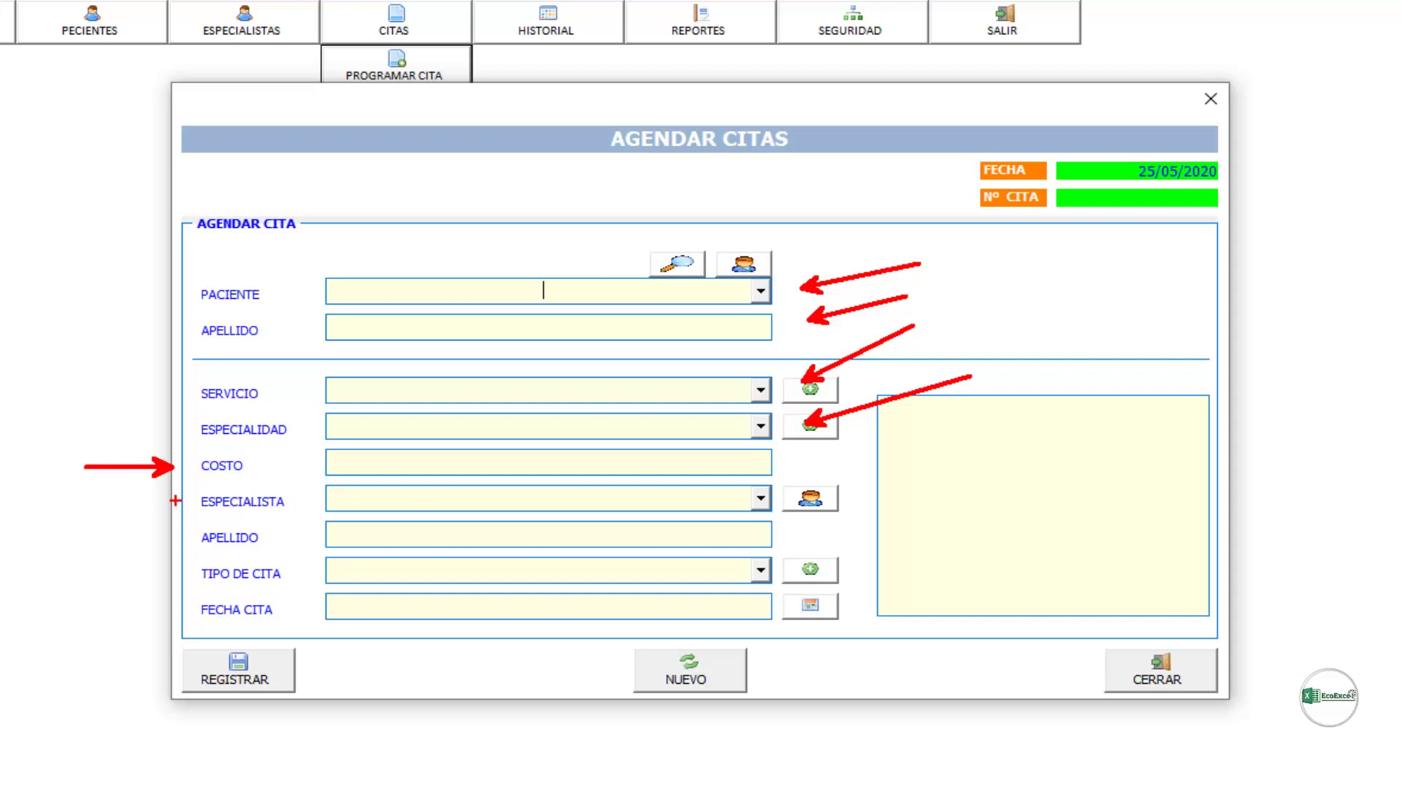
{"action": "left_click_drag", "start_coordinate": [176, 500], "coordinate": [70, 502]}
{"action": "mouse_move", "coordinate": [184, 380]}
{"action": "left_mouse_down"}
{"action": "mouse_move", "coordinate": [314, 397]}
{"action": "mouse_move", "coordinate": [184, 403]}
{"action": "left_mouse_up"}
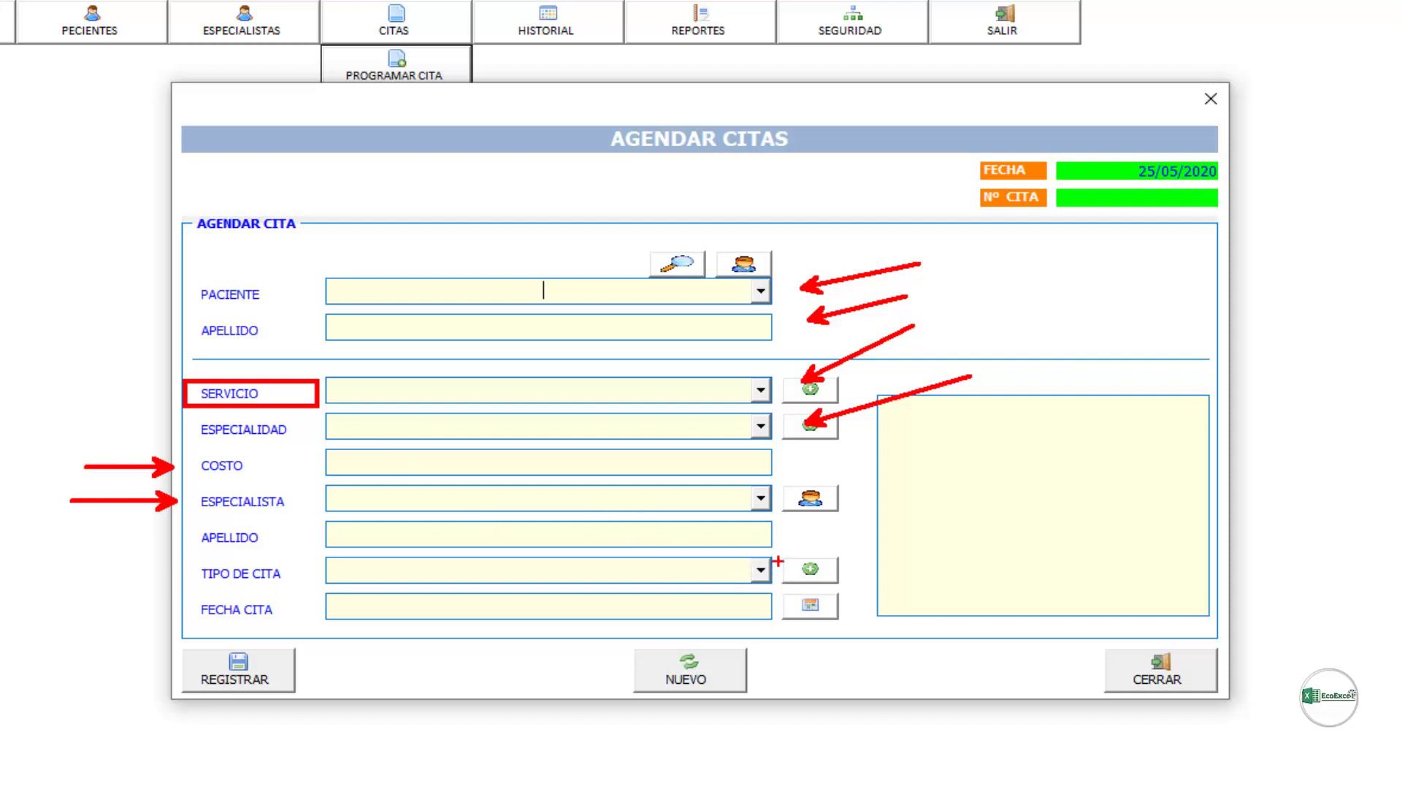
{"action": "left_click_drag", "start_coordinate": [777, 561], "coordinate": [868, 495]}
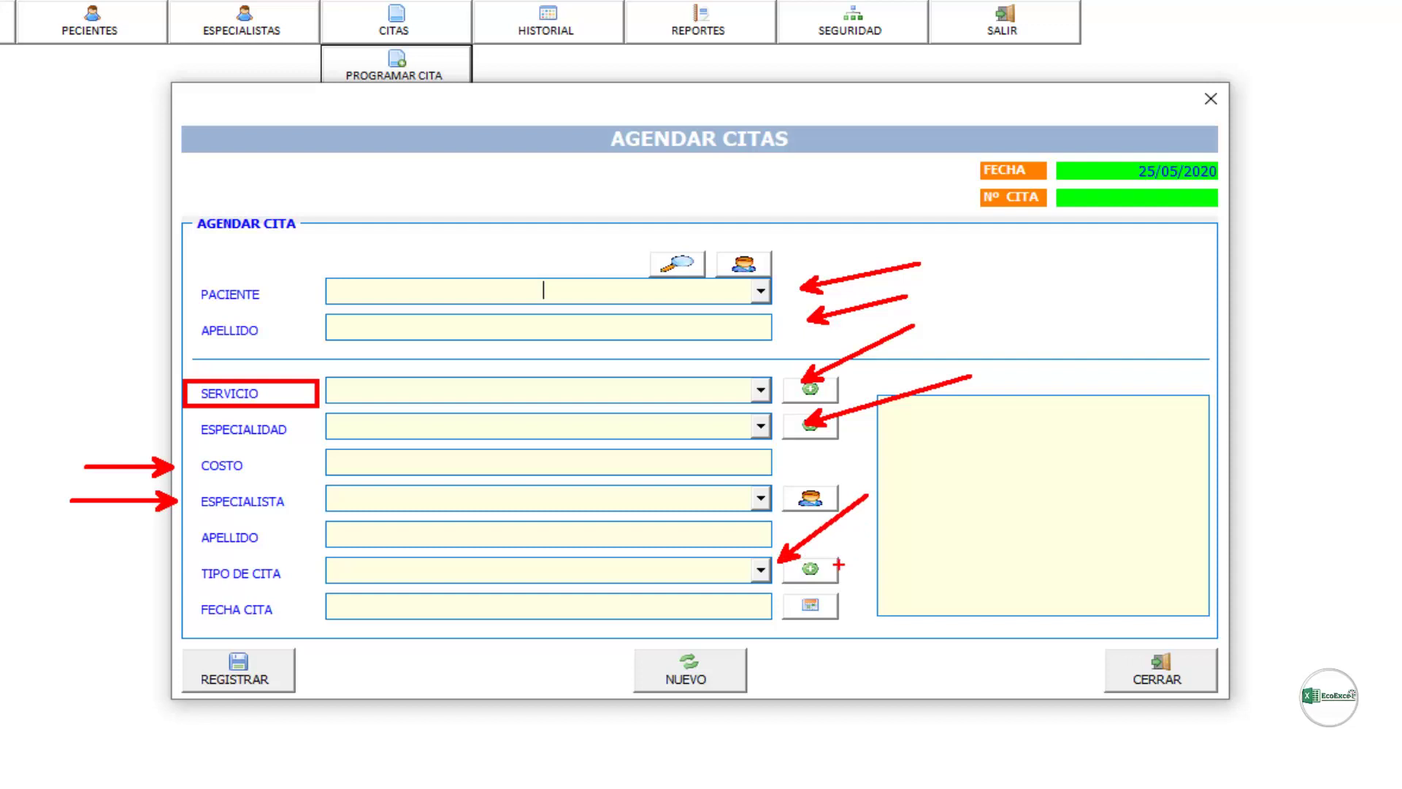
{"action": "left_click_drag", "start_coordinate": [838, 564], "coordinate": [922, 501]}
{"action": "left_click_drag", "start_coordinate": [169, 587], "coordinate": [785, 628]}
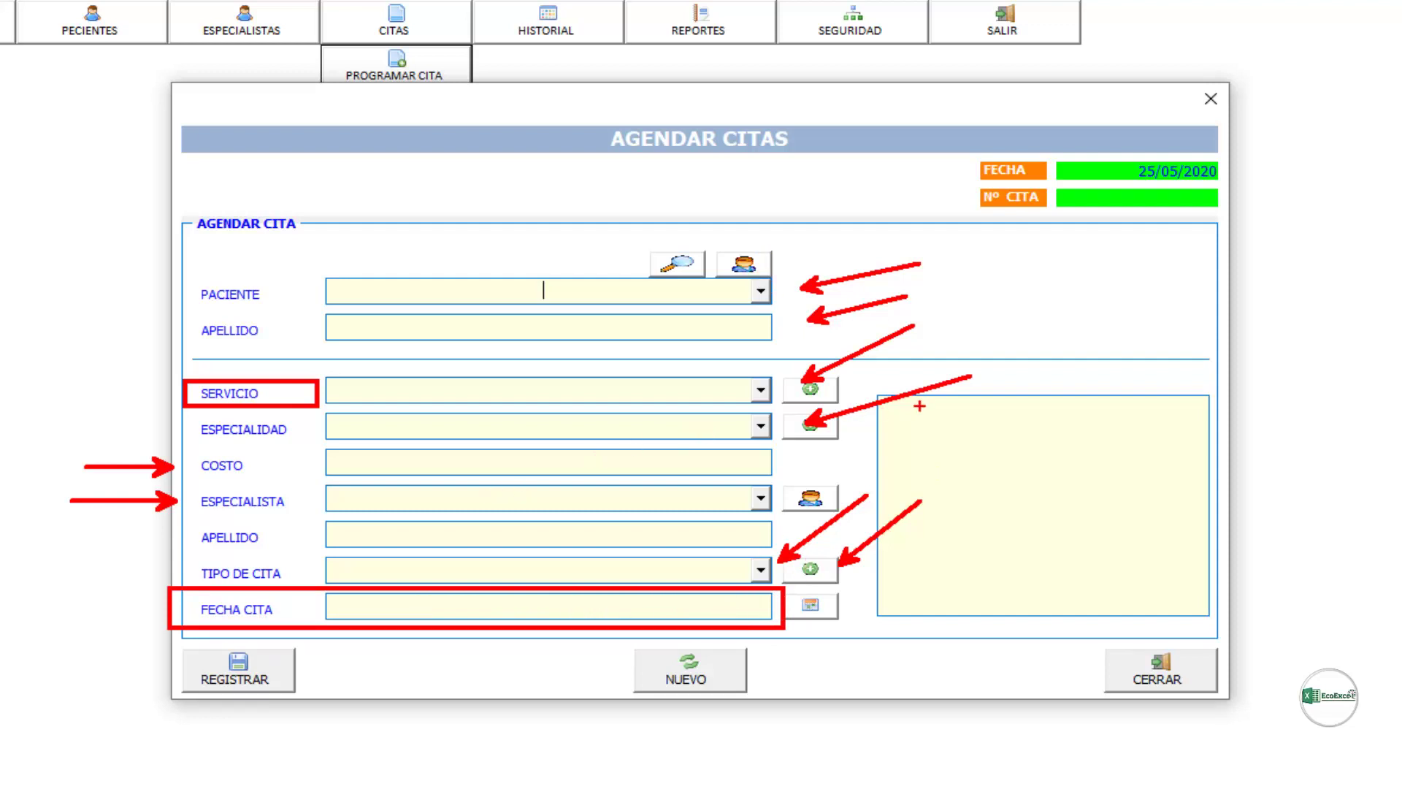
- Undo a stray arrow, box the notes area, then clear all annotations
{"action": "left_click_drag", "start_coordinate": [887, 387], "coordinate": [865, 383]}
{"action": "key", "text": "ctrl+z"}
{"action": "left_click_drag", "start_coordinate": [869, 390], "coordinate": [1219, 627]}
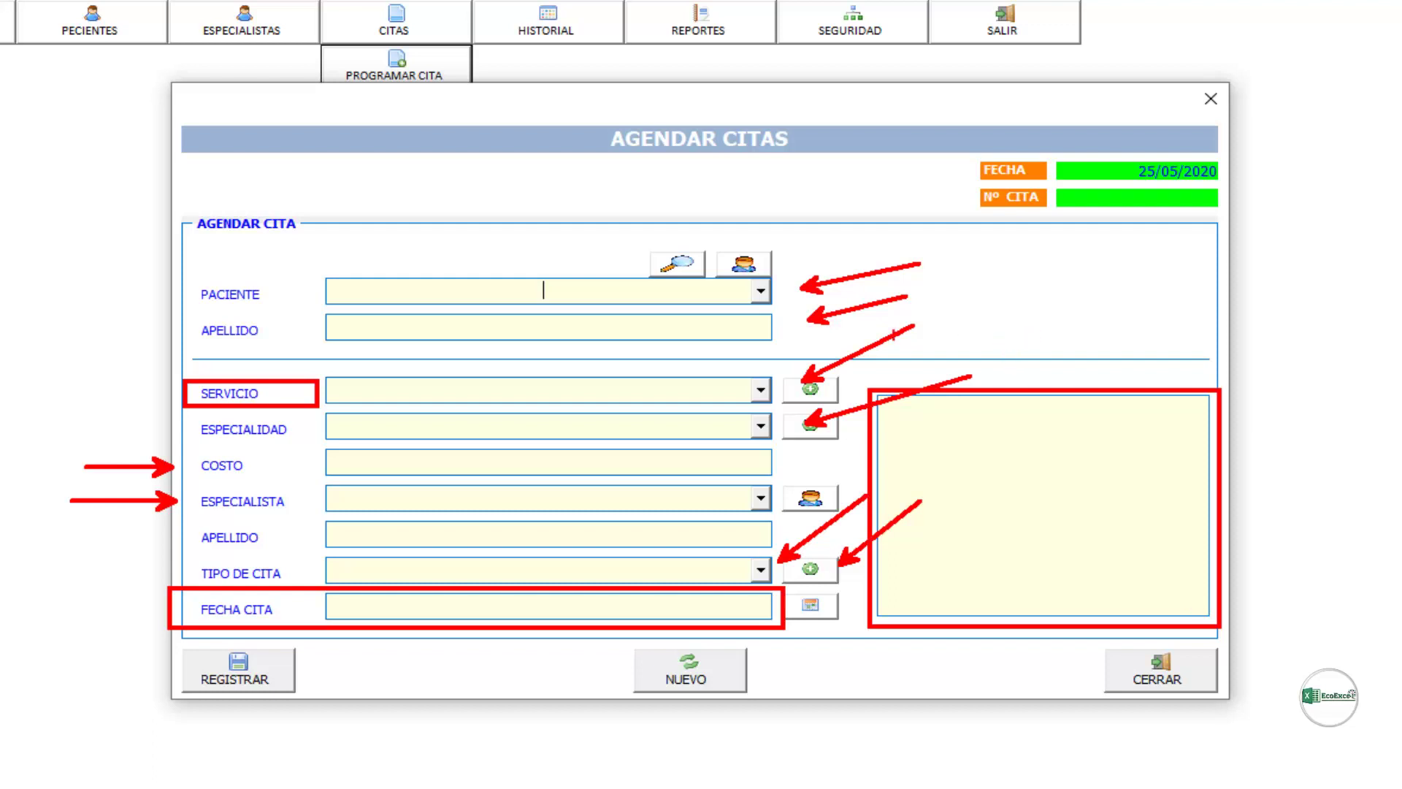
{"action": "key", "text": "Escape"}
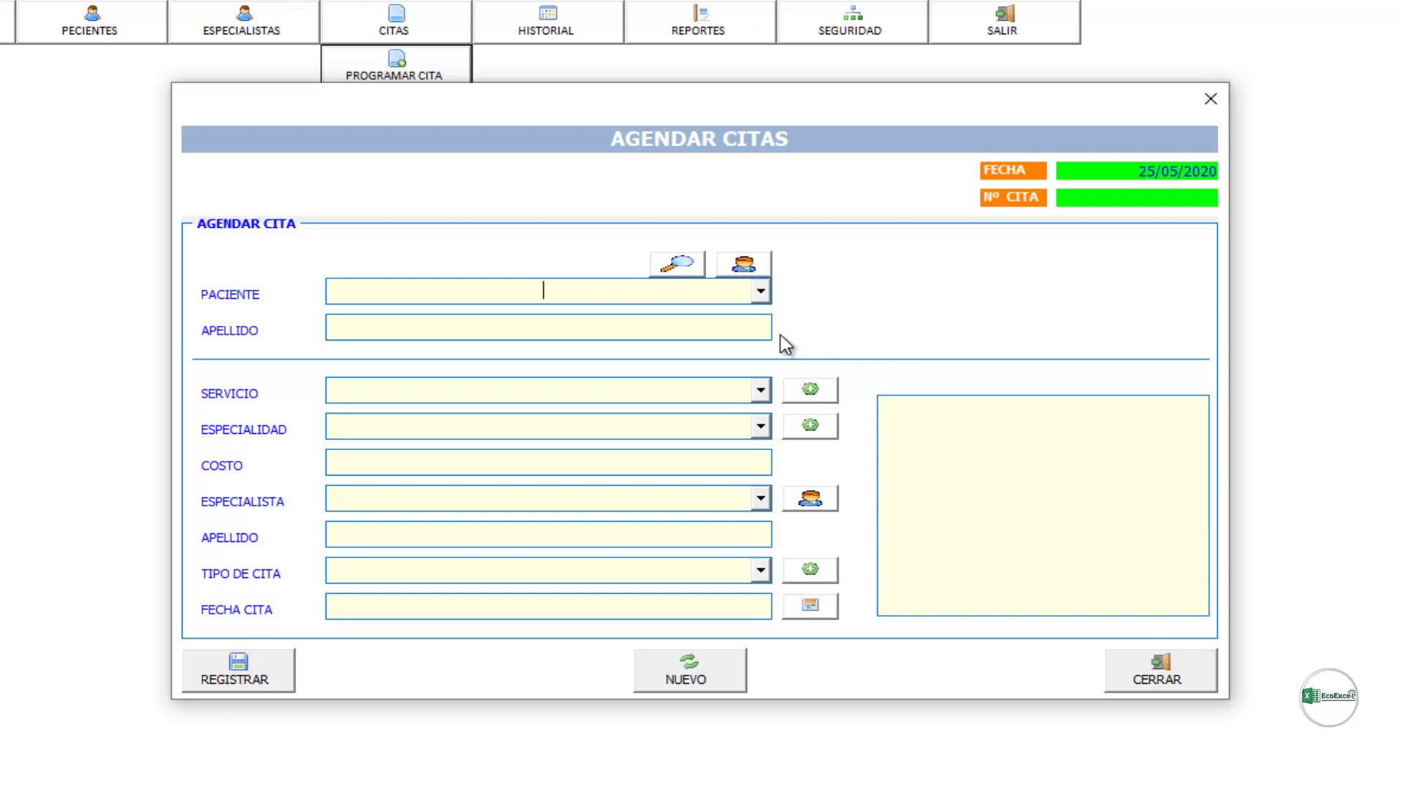
- Pick patient 1 from the PACIENTE dropdown, auto-filling the surname and photo
{"action": "left_click", "coordinate": [760, 292]}
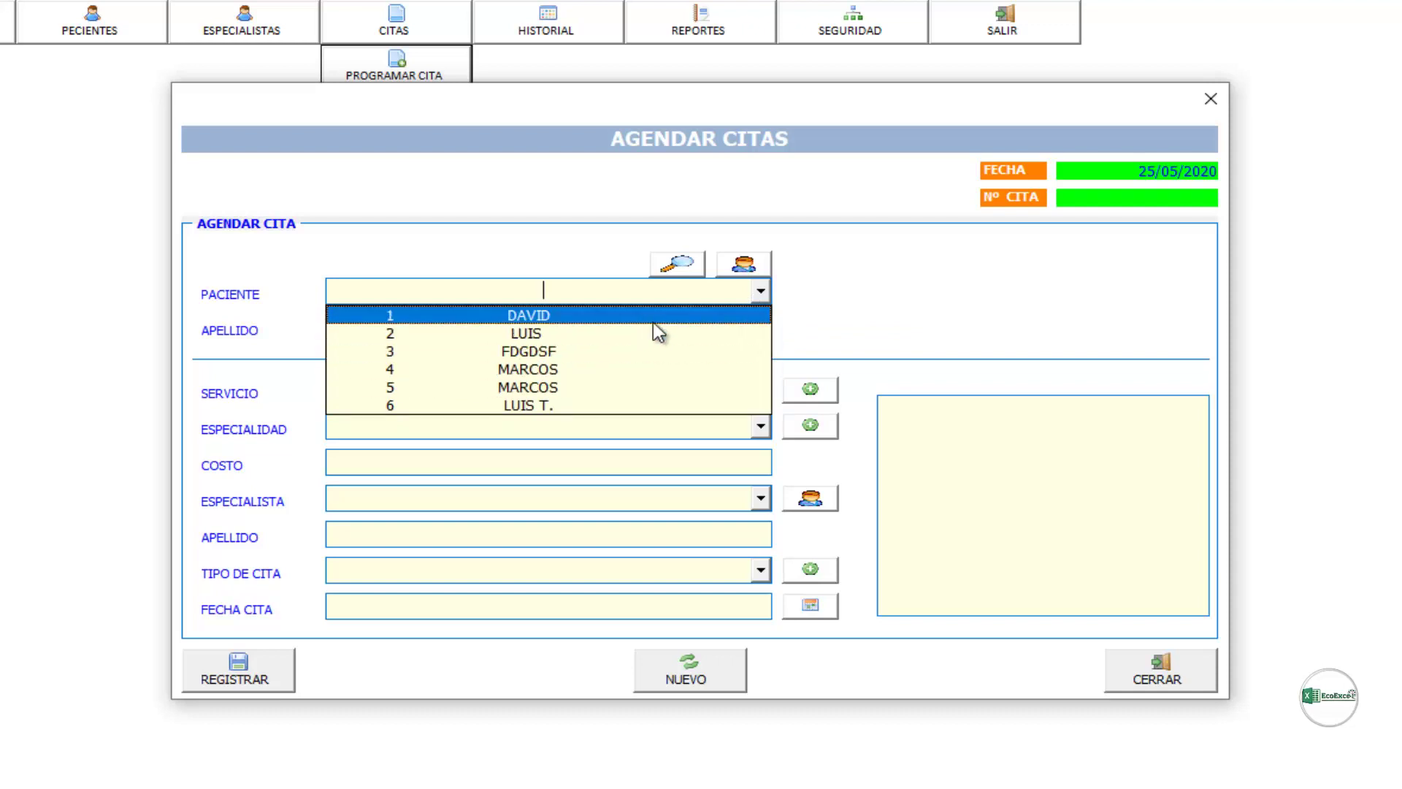
{"action": "left_click", "coordinate": [561, 323]}
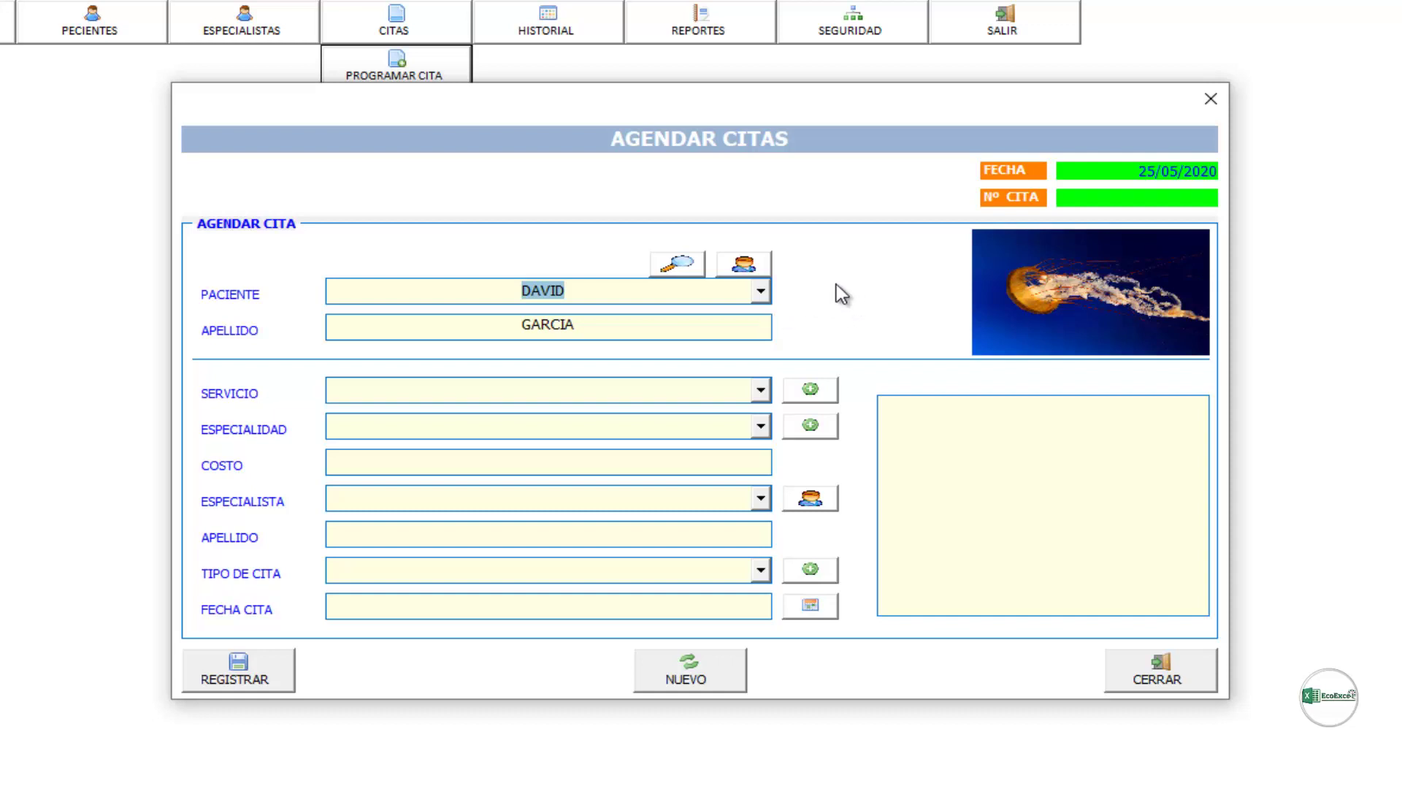
- Search the PACIENTES window by the patient's first name and select the single matching record
{"action": "left_click", "coordinate": [685, 267]}
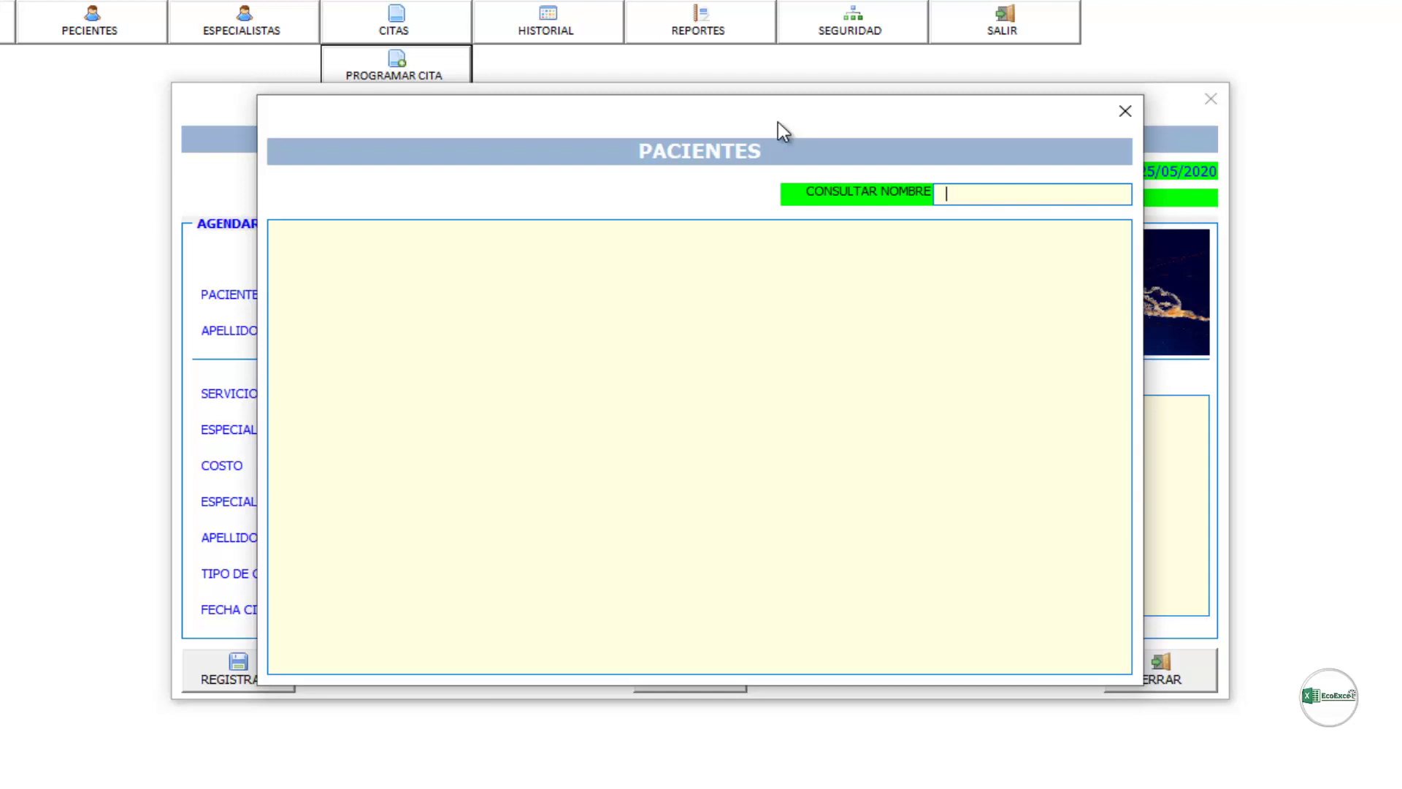
{"action": "type", "text": "d"}
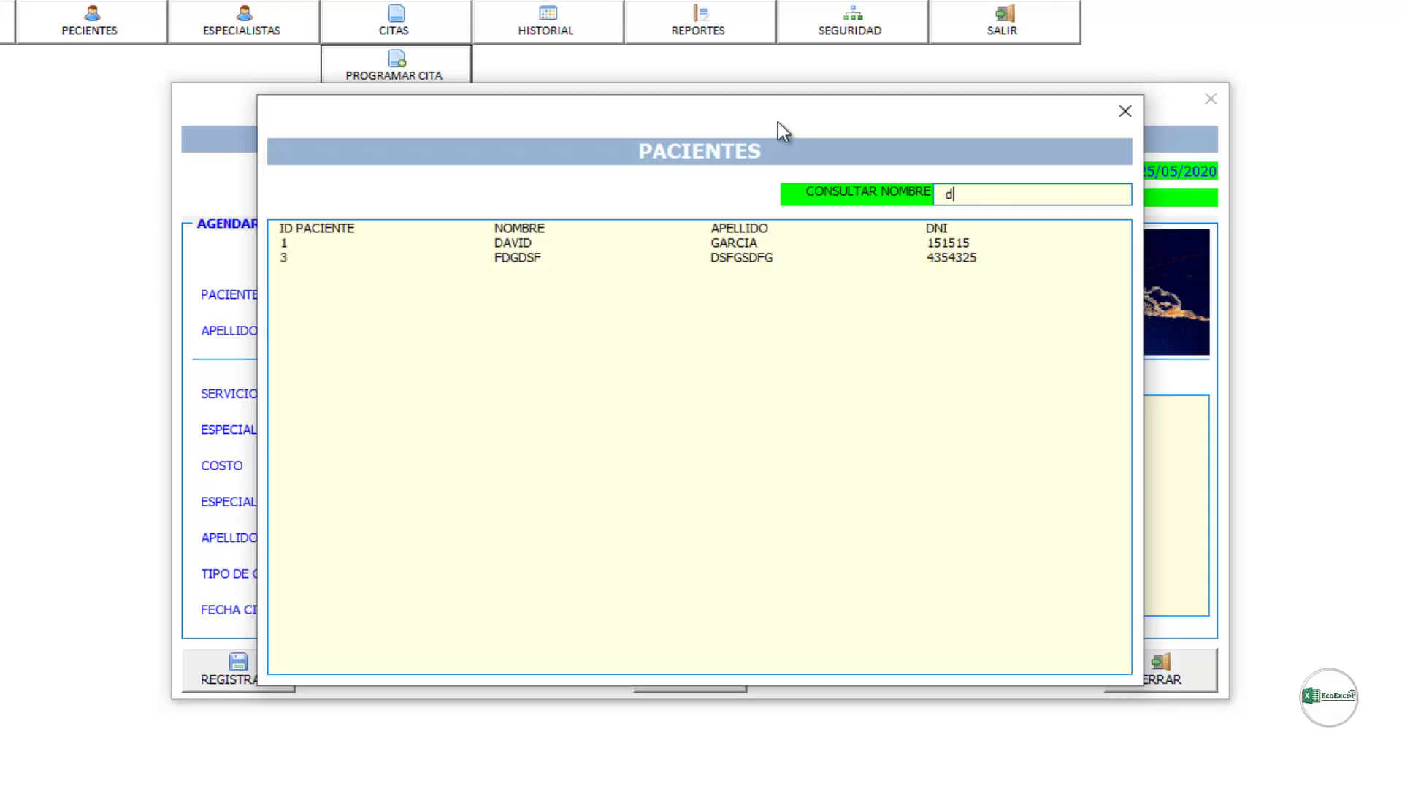
{"action": "type", "text": "avid"}
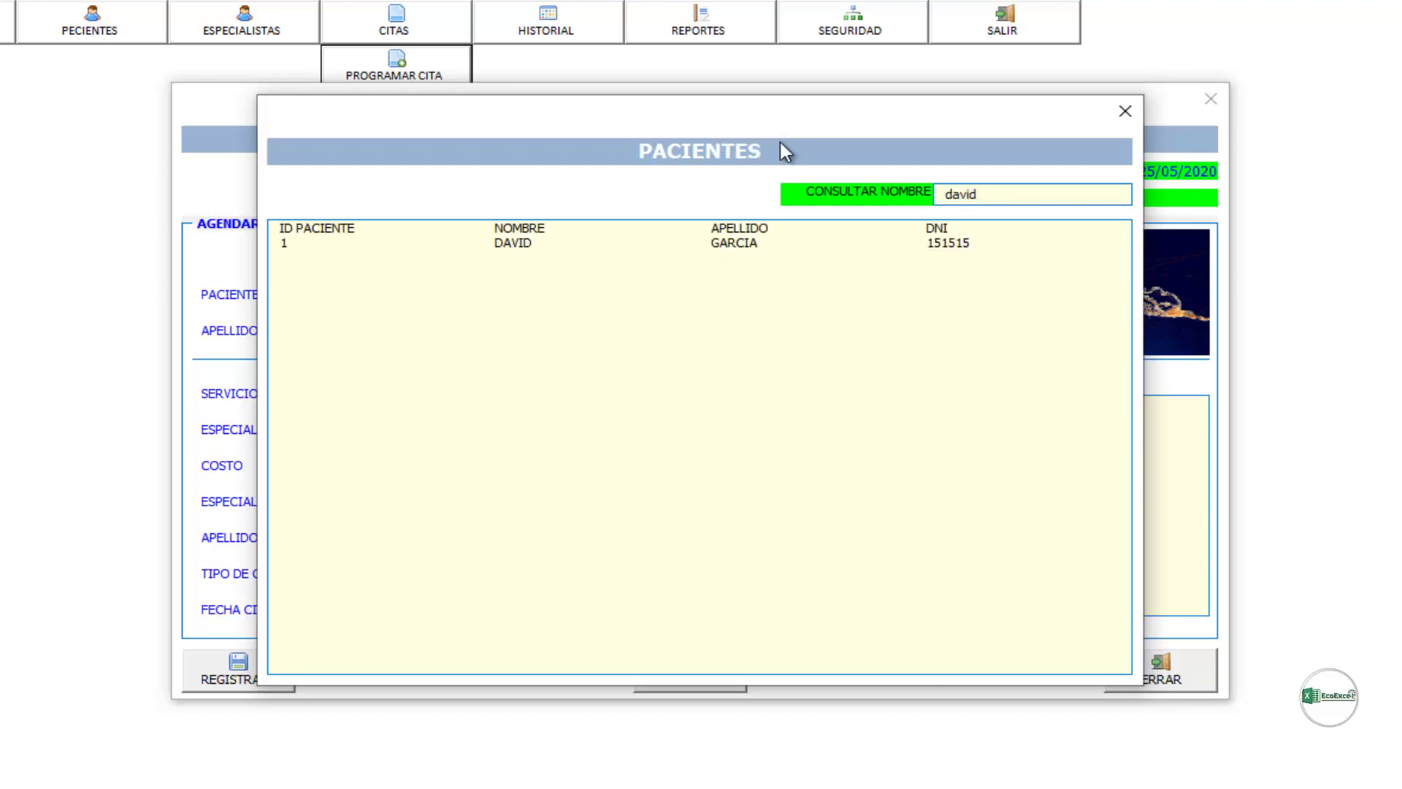
{"action": "left_click", "coordinate": [745, 245]}
- Load the patient into the form, set service ODONTOLOGIA and view its specialties
{"action": "double_click", "coordinate": [745, 245]}
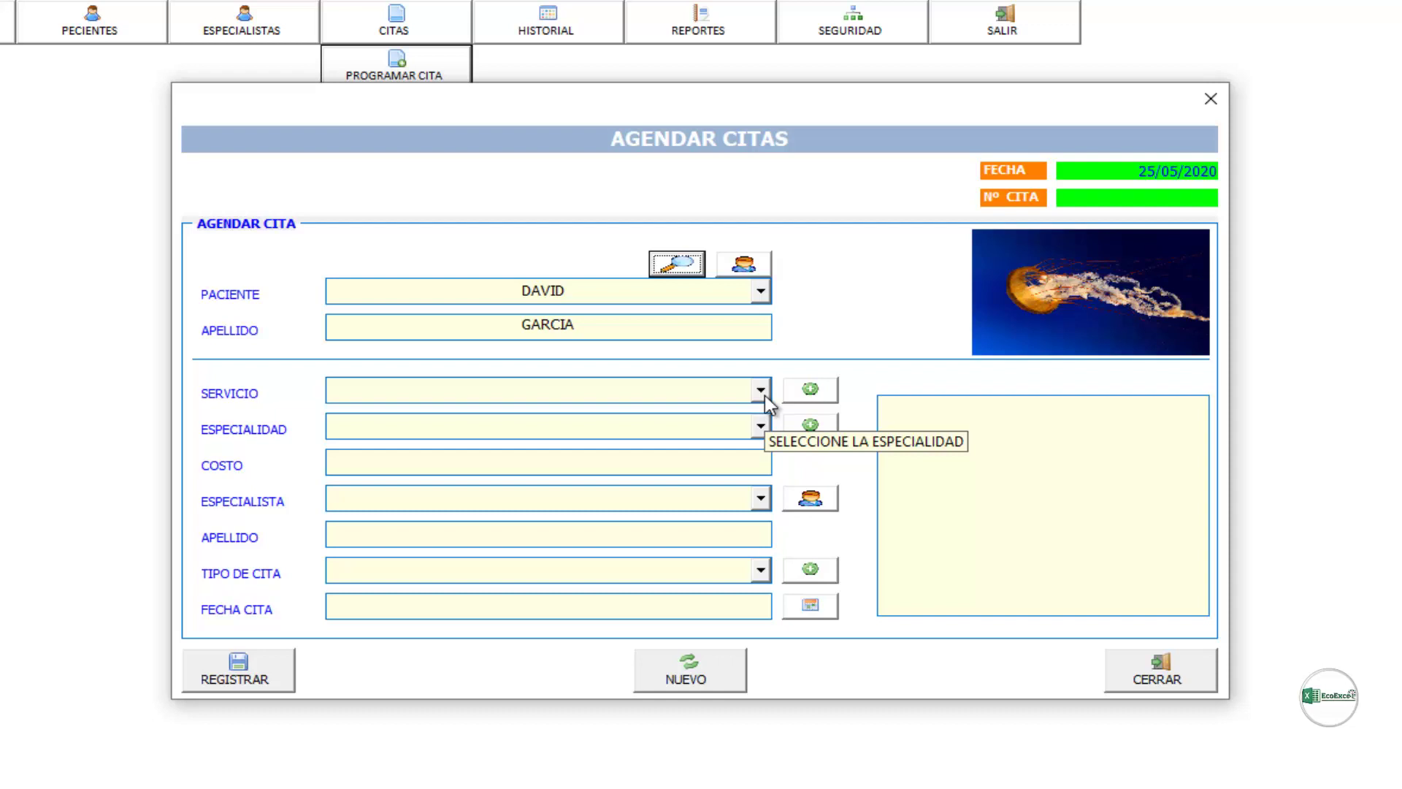
{"action": "left_click", "coordinate": [760, 391]}
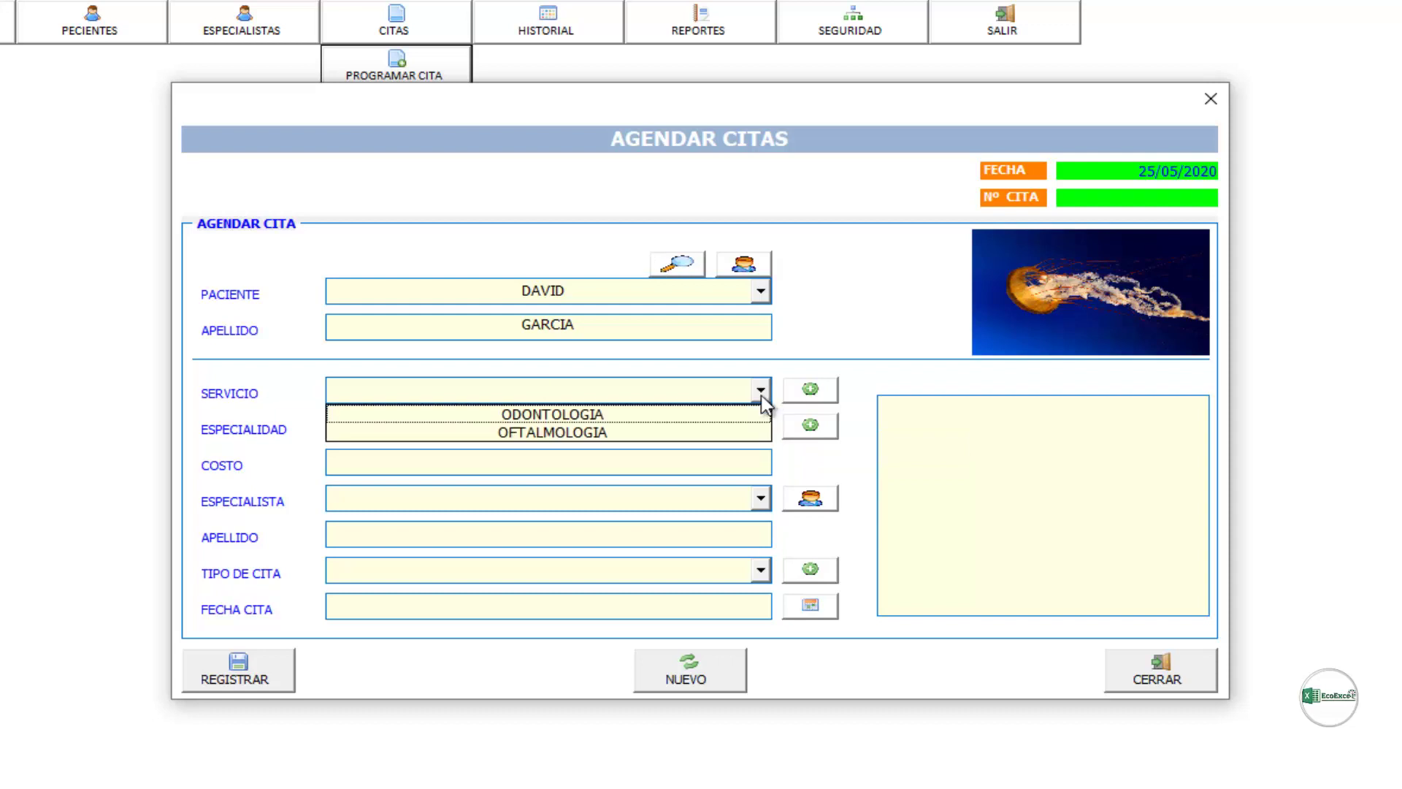
{"action": "left_click", "coordinate": [647, 415]}
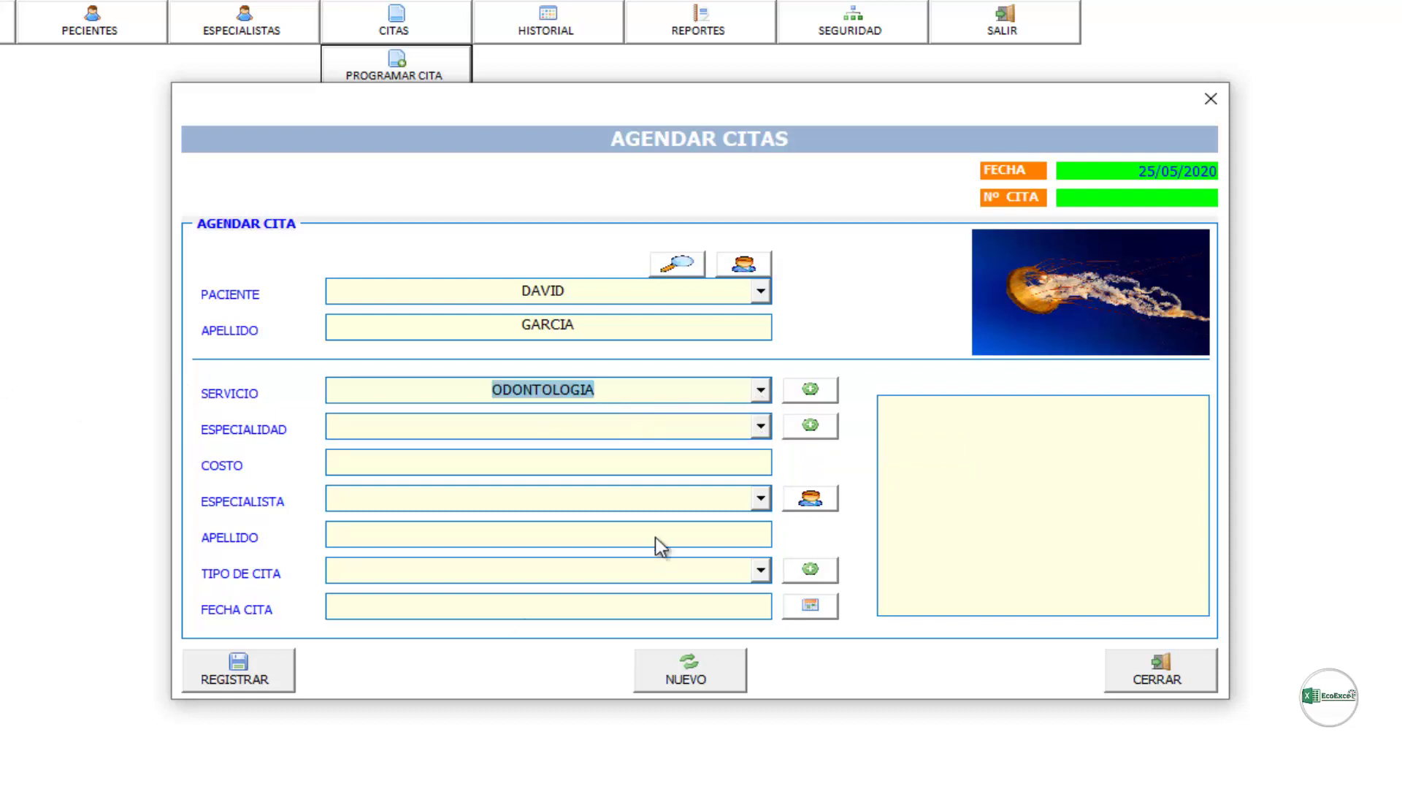
{"action": "left_click", "coordinate": [761, 427]}
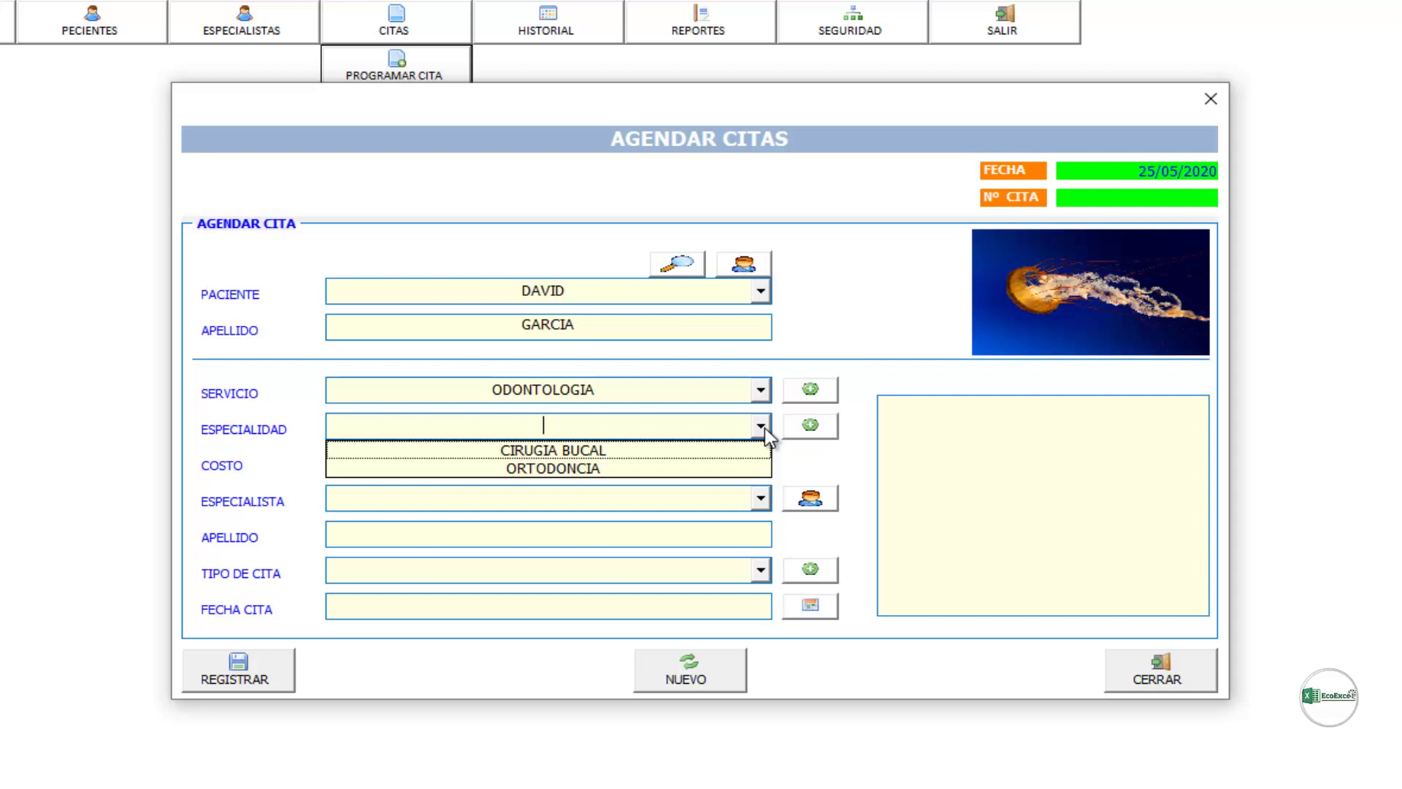
{"action": "left_click", "coordinate": [764, 428]}
{"action": "left_click", "coordinate": [765, 428]}
- Switch the service to OFTALMOLOGIA, find no specialties, then close and open ESPECIALIDAD maintenance
{"action": "left_click", "coordinate": [763, 391]}
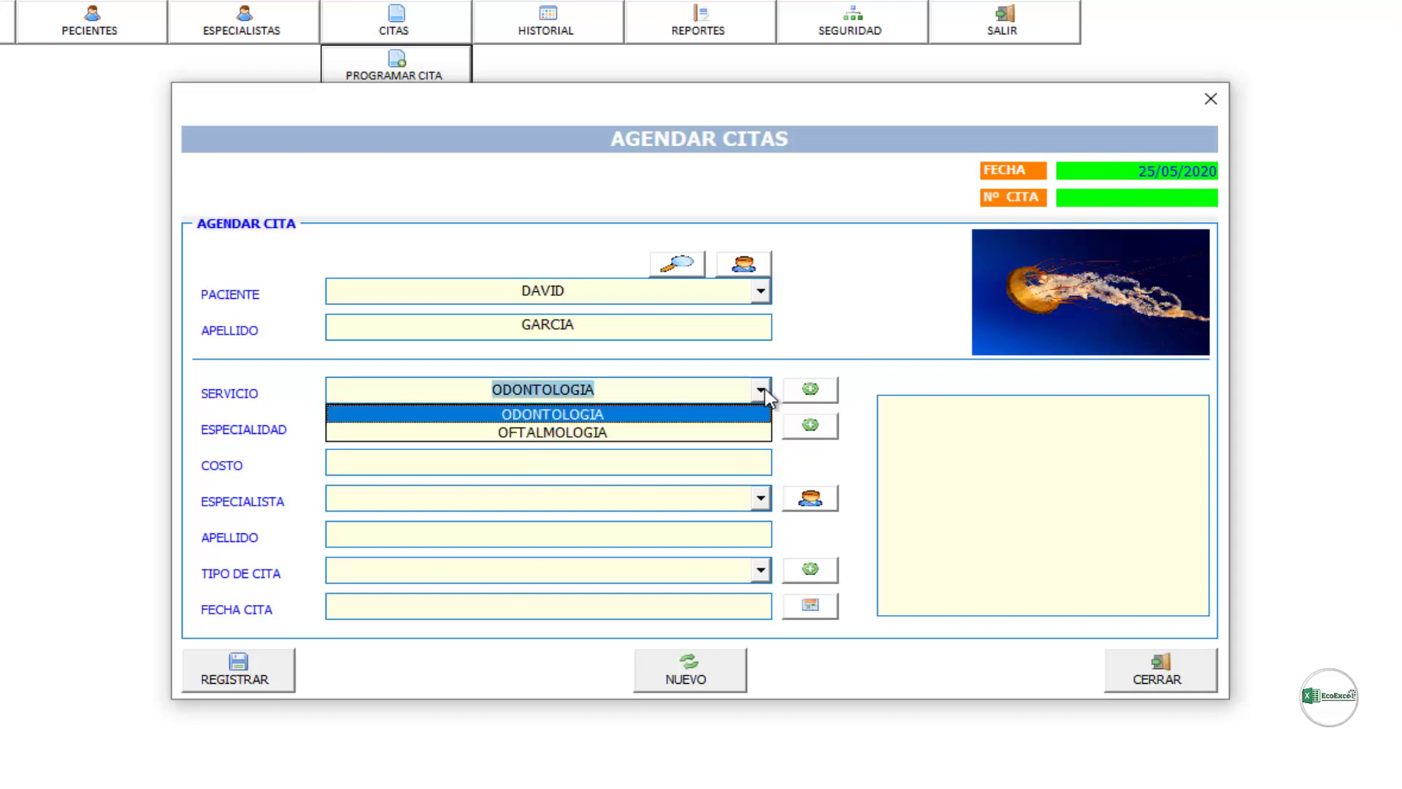
{"action": "left_click", "coordinate": [665, 431]}
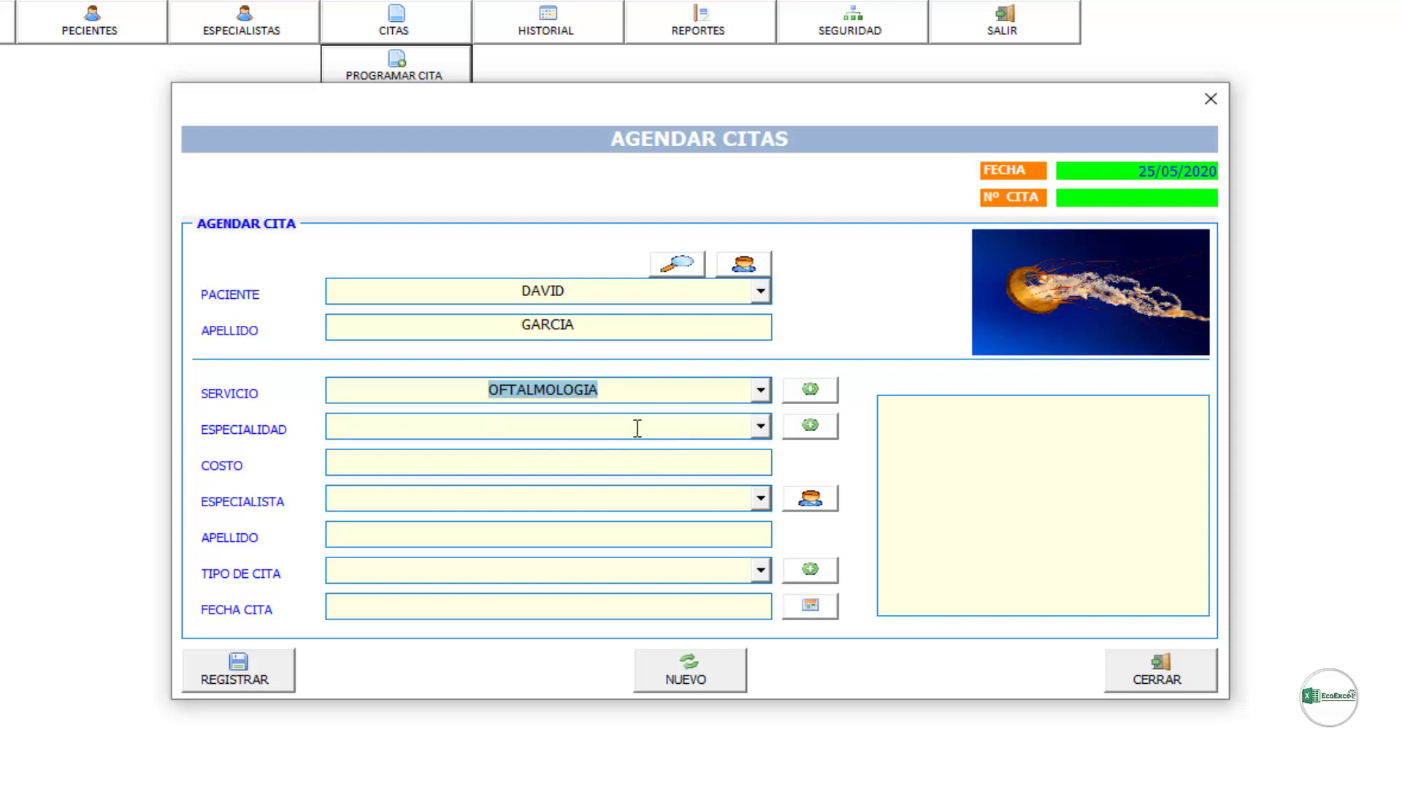
{"action": "left_click", "coordinate": [762, 426]}
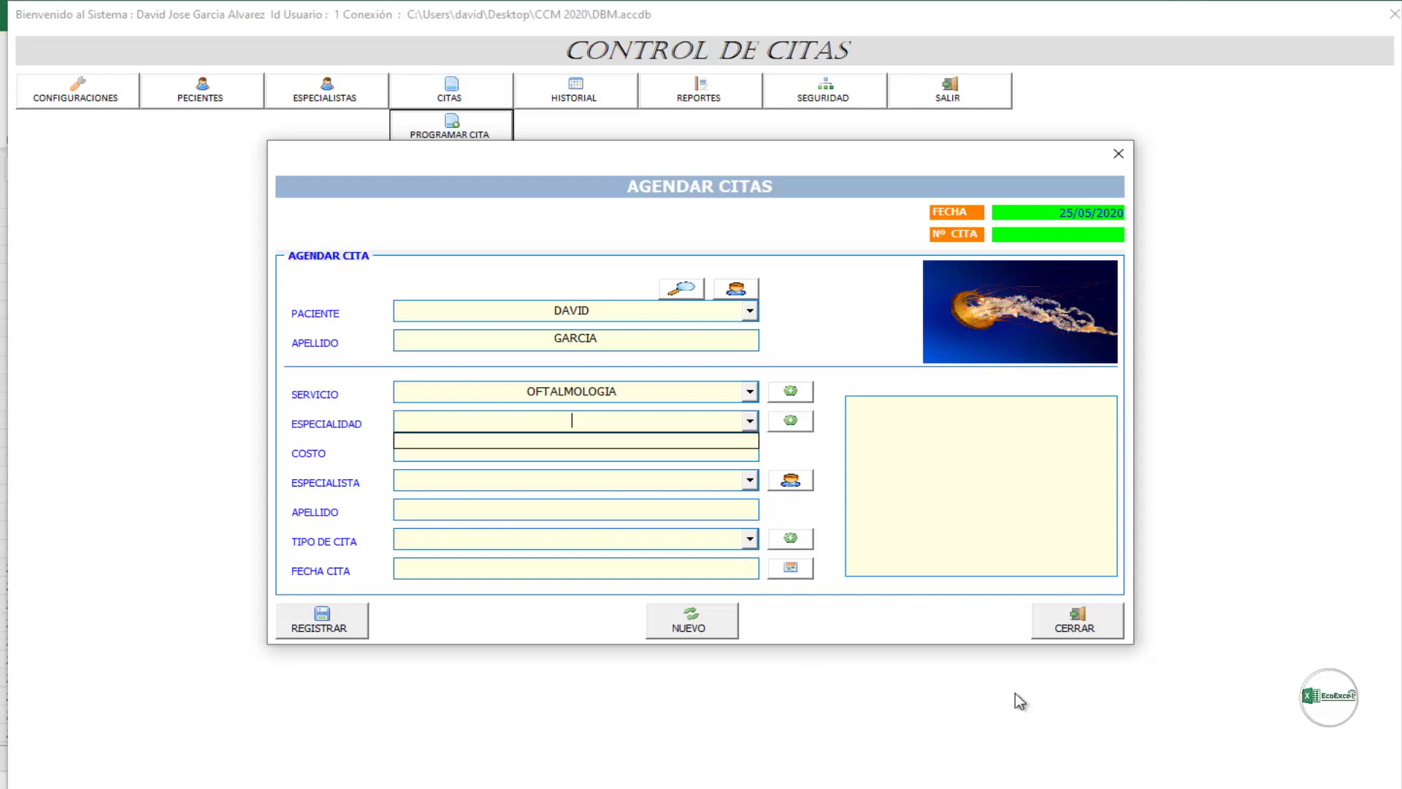
{"action": "left_click", "coordinate": [1095, 628]}
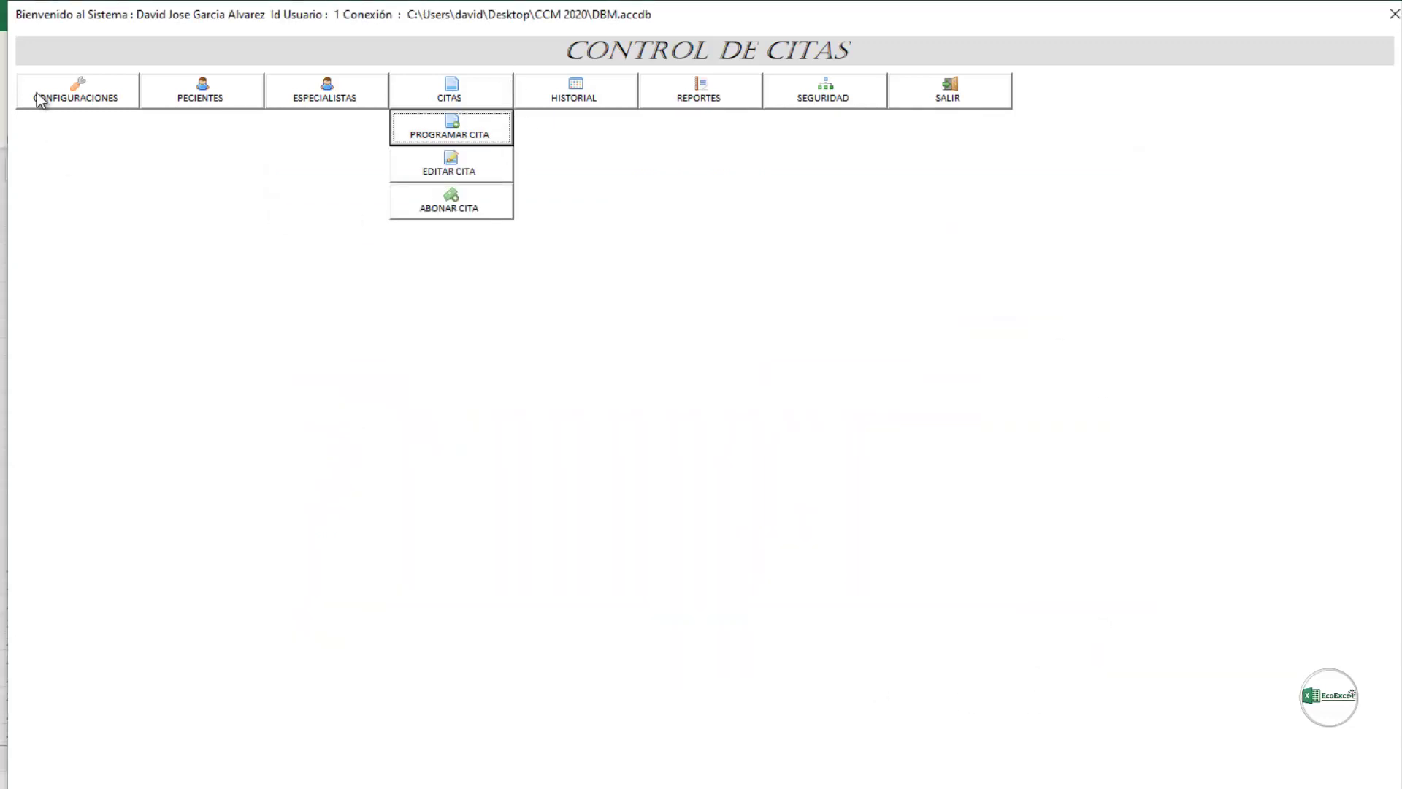
{"action": "left_click", "coordinate": [116, 97]}
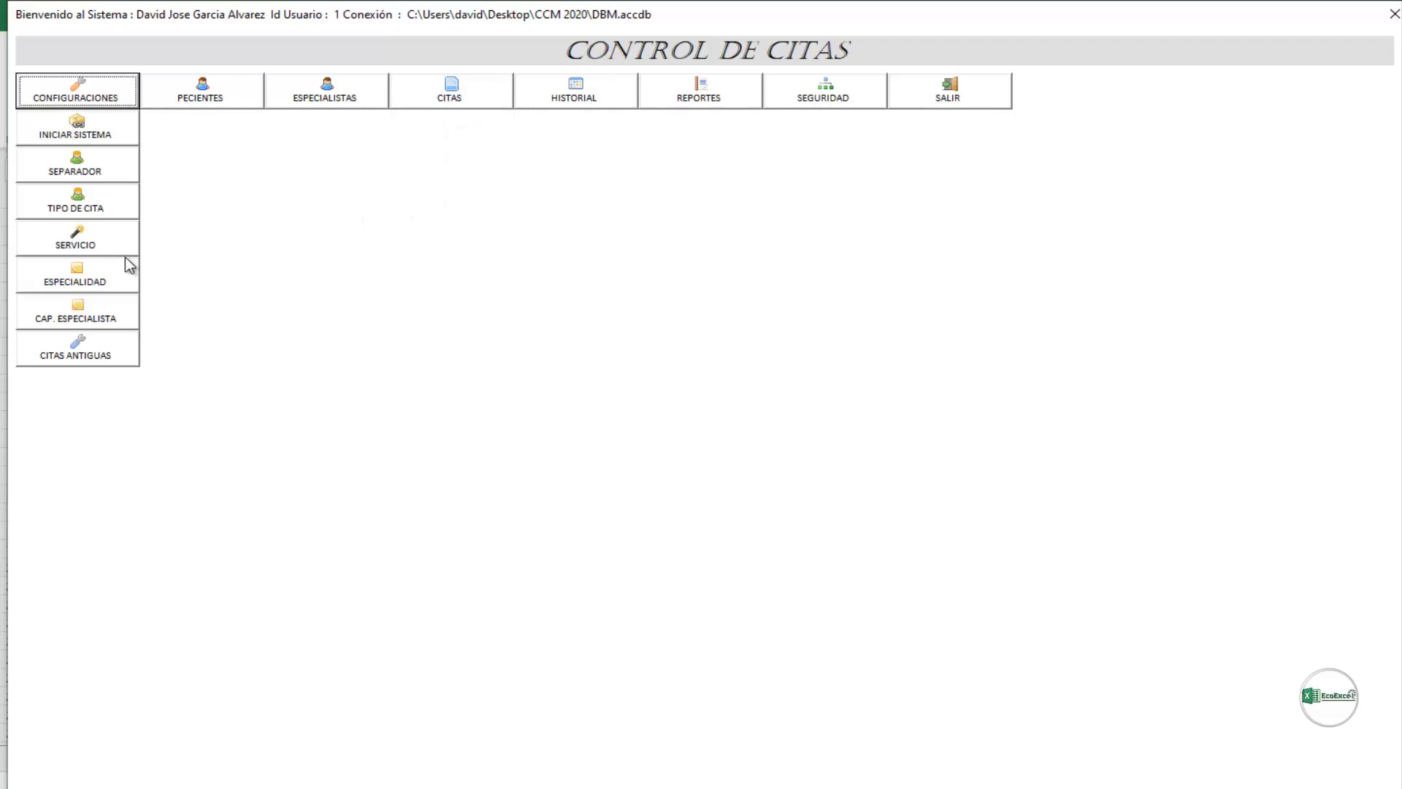
{"action": "left_click", "coordinate": [95, 283]}
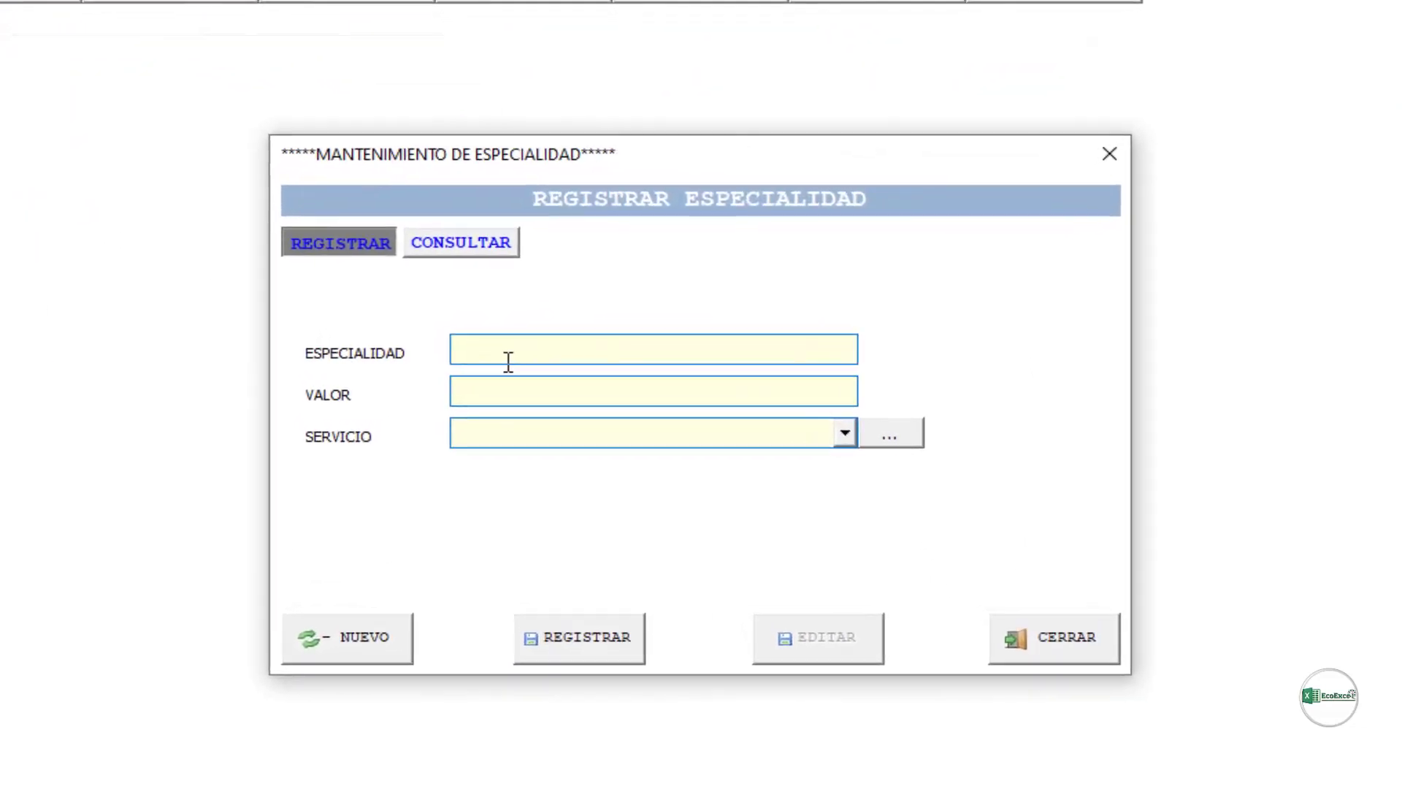
- Enter specialty ORTODONCIA, value 1600 and service ODONTOLOGIA; the name shows as REGISTRADA
{"action": "left_click", "coordinate": [508, 361]}
{"action": "type", "text": "EN"}
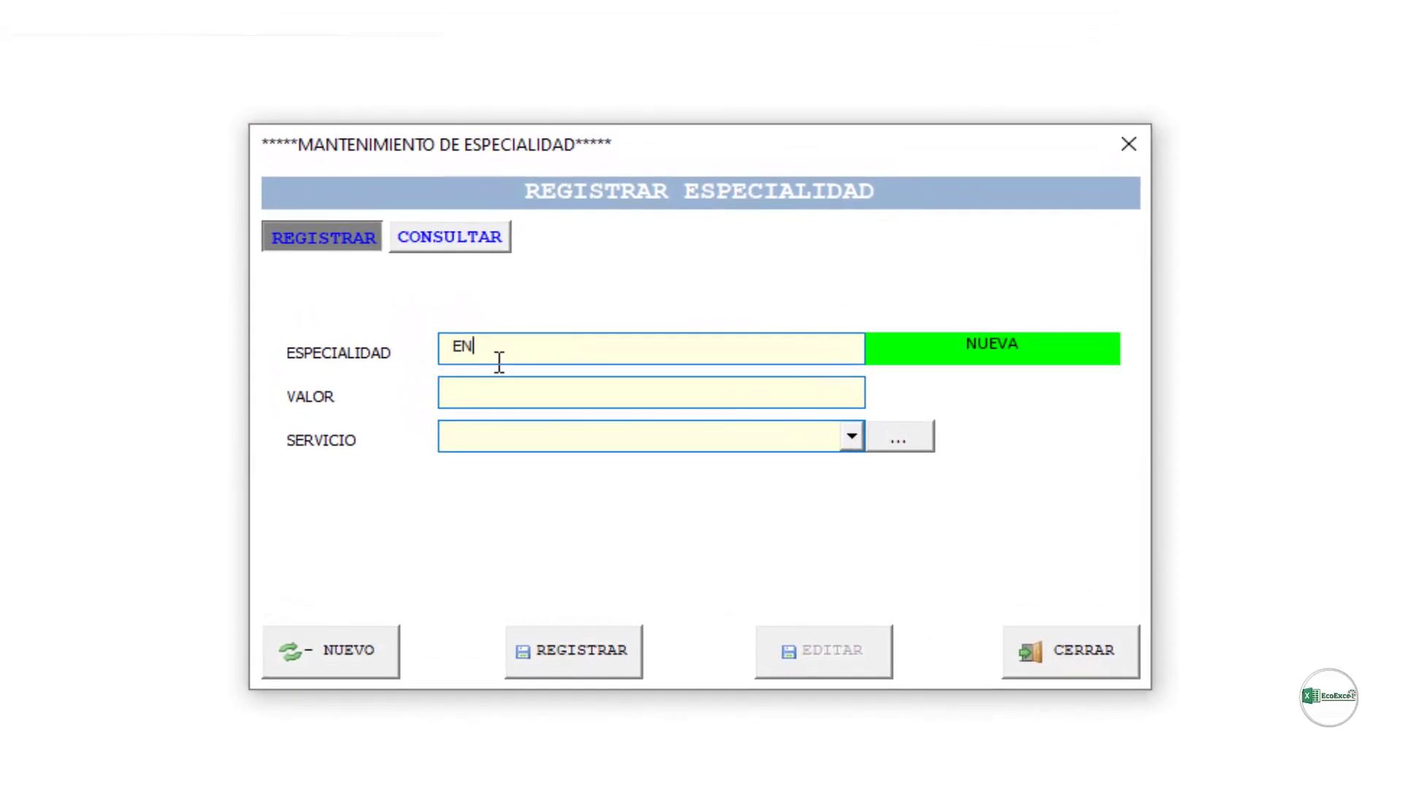
{"action": "type", "text": "DODON"}
{"action": "key", "text": "BackSpace"}
{"action": "key", "text": "BackSpace"}
{"action": "key", "text": "BackSpace"}
{"action": "key", "text": "BackSpace"}
{"action": "key", "text": "BackSpace"}
{"action": "key", "text": "BackSpace"}
{"action": "type", "text": "NDODO"}
{"action": "type", "text": "NCIA"}
{"action": "key", "text": "BackSpace"}
{"action": "key", "text": "BackSpace"}
{"action": "key", "text": "BackSpace"}
{"action": "key", "text": "BackSpace"}
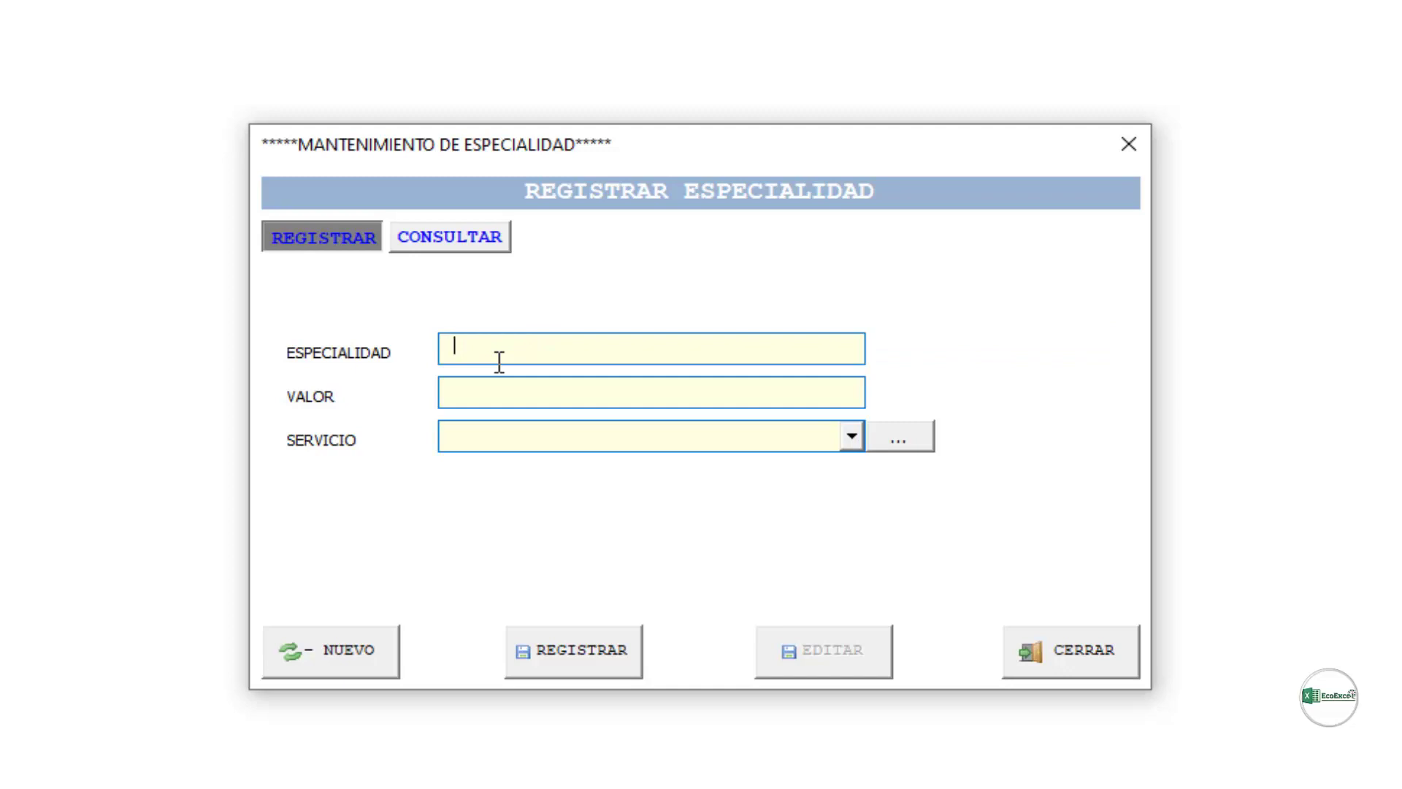
{"action": "type", "text": "ORTO"}
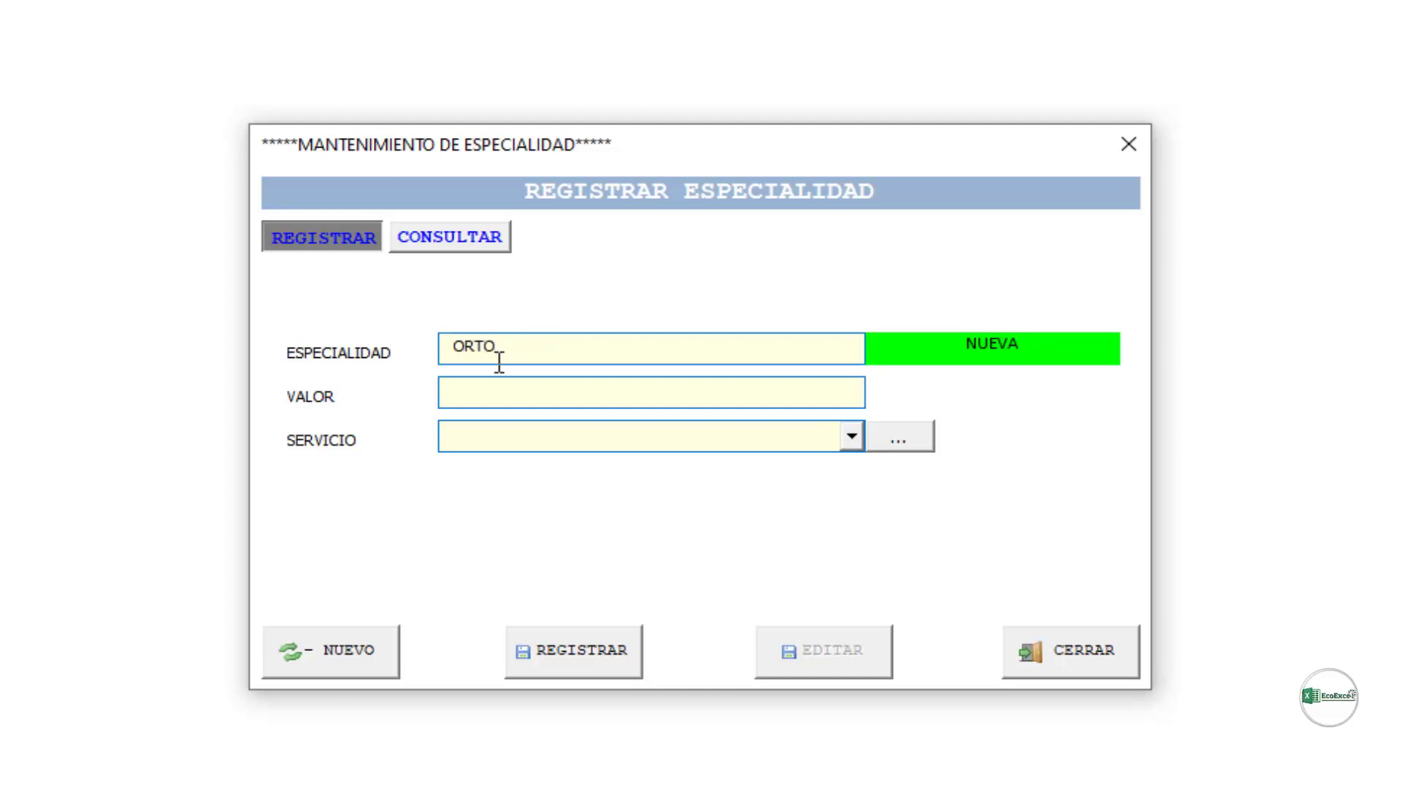
{"action": "type", "text": "DONCIA"}
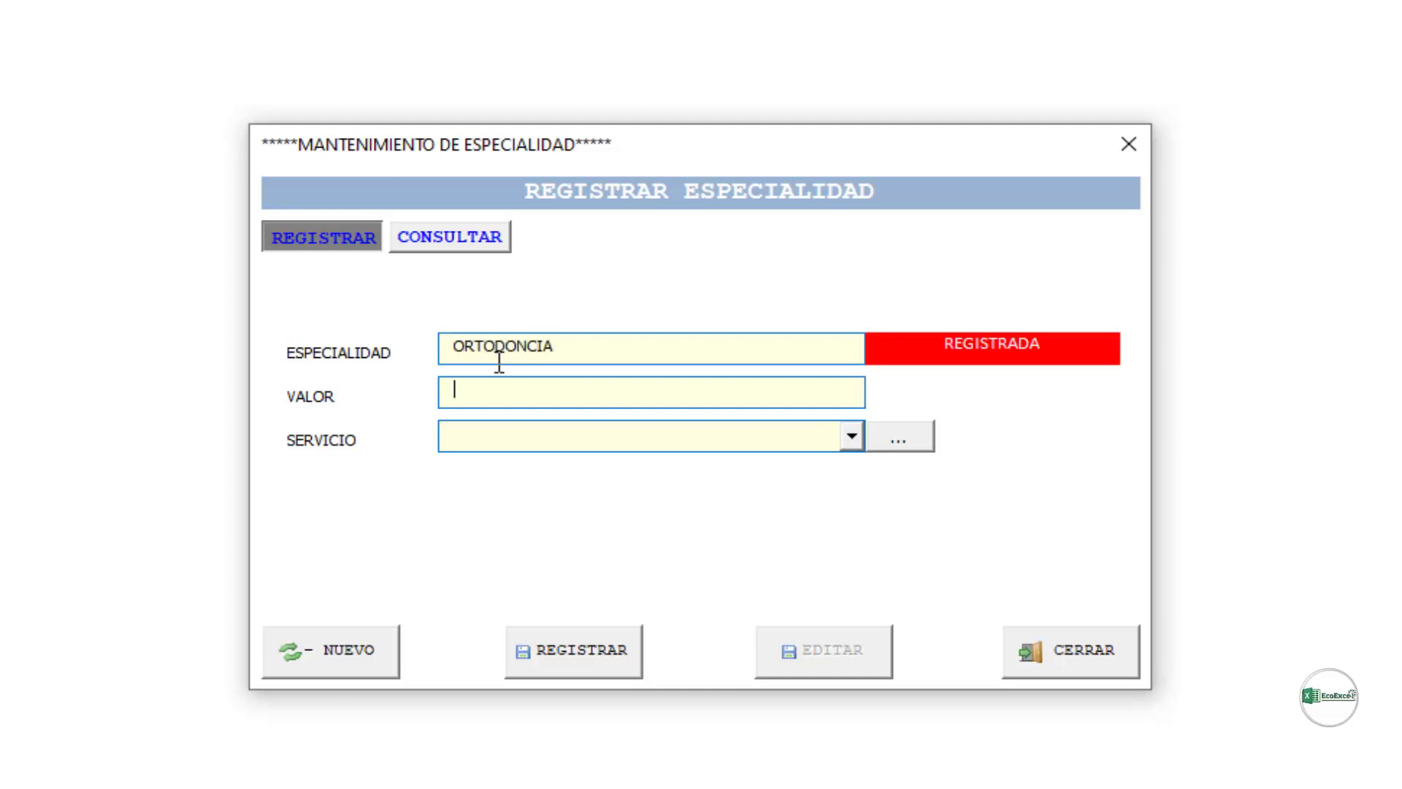
{"action": "key", "text": "Tab"}
{"action": "type", "text": "1600"}
{"action": "left_click", "coordinate": [852, 438]}
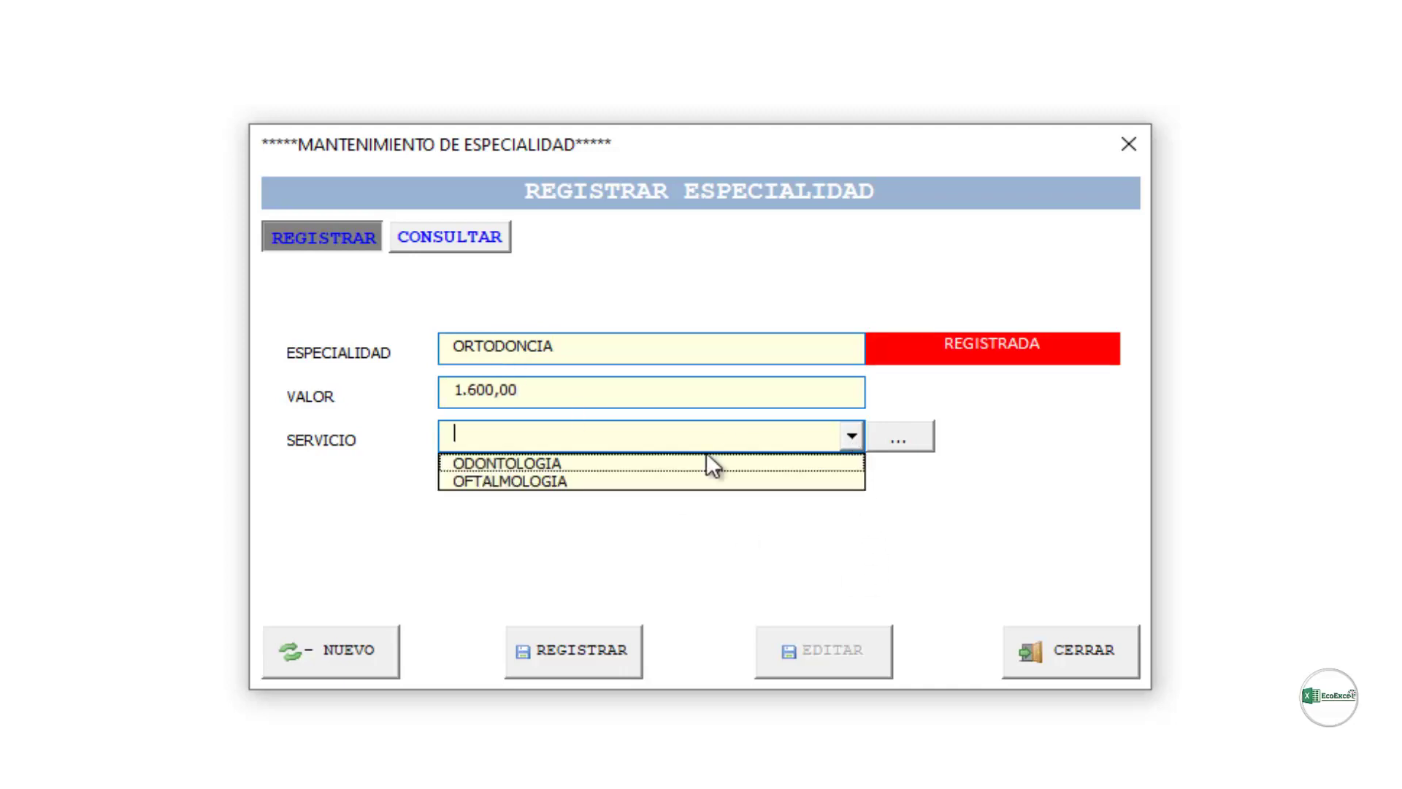
{"action": "left_click", "coordinate": [632, 465]}
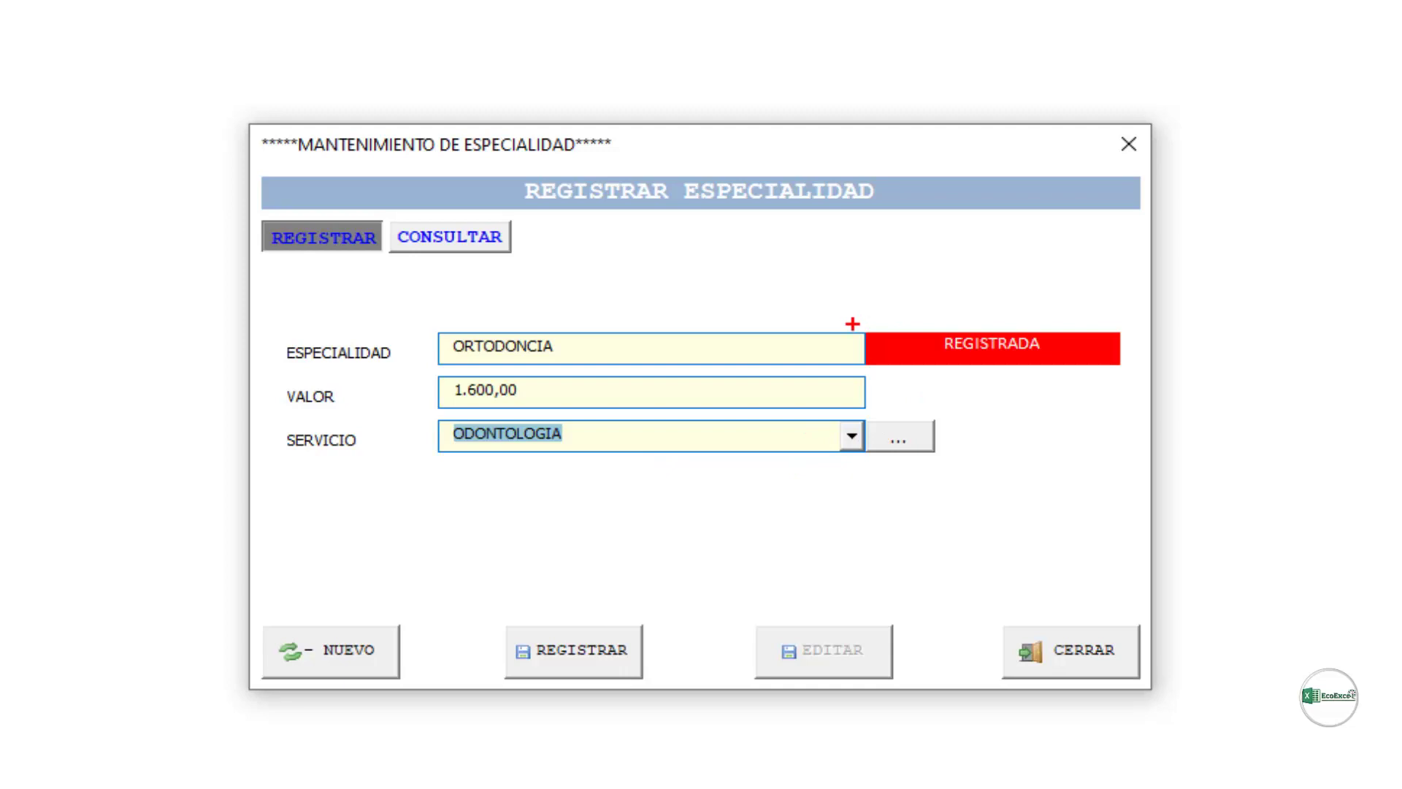
- Submit the ORTODONCIA specialty with REGISTRAR, producing the 'NO SE PERMITEN DATOS REPETIDOS' error
{"action": "mouse_move", "coordinate": [852, 323]}
{"action": "left_mouse_down"}
{"action": "mouse_move", "coordinate": [961, 363]}
{"action": "mouse_move", "coordinate": [1141, 371]}
{"action": "left_mouse_up"}
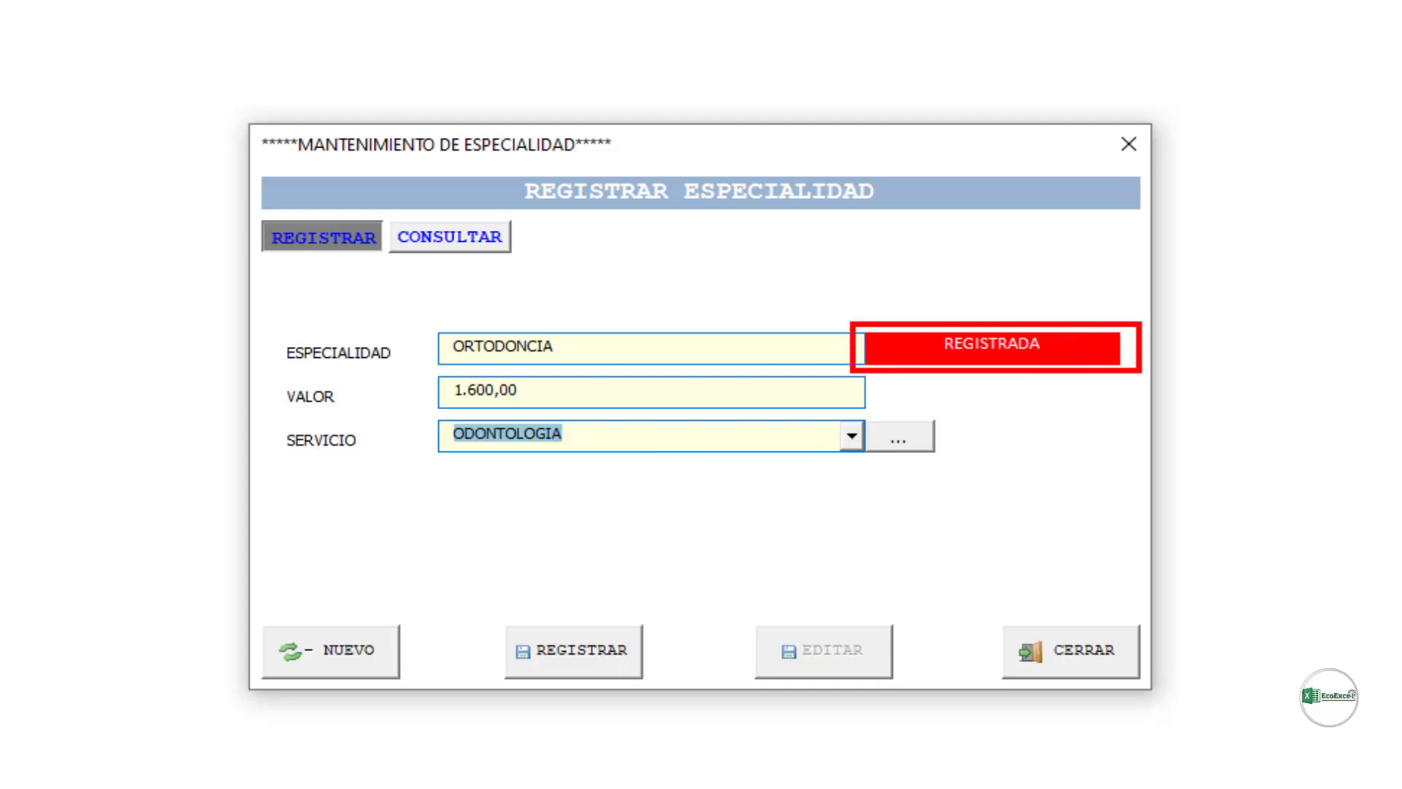
{"action": "left_click_drag", "start_coordinate": [511, 327], "coordinate": [631, 234]}
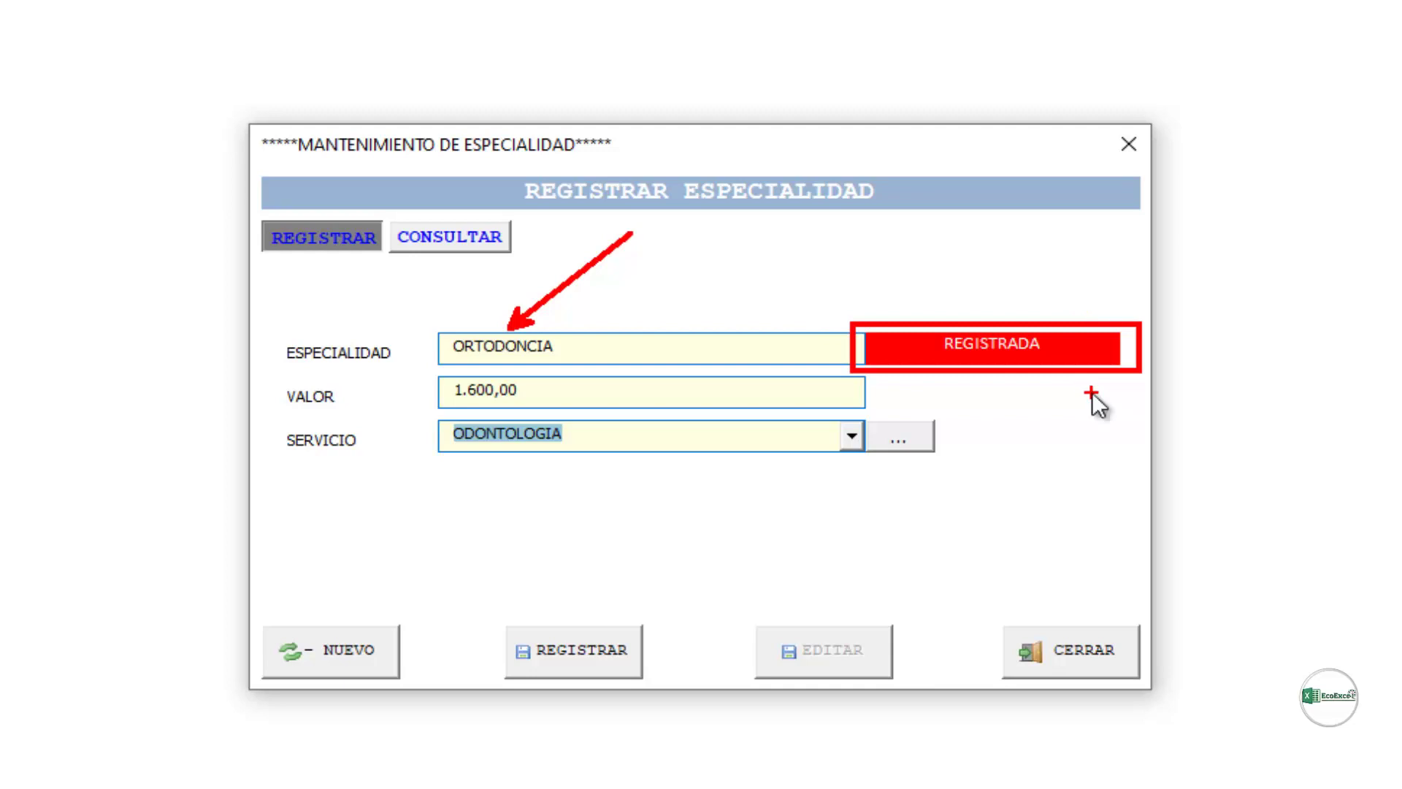
{"action": "left_click", "coordinate": [567, 642]}
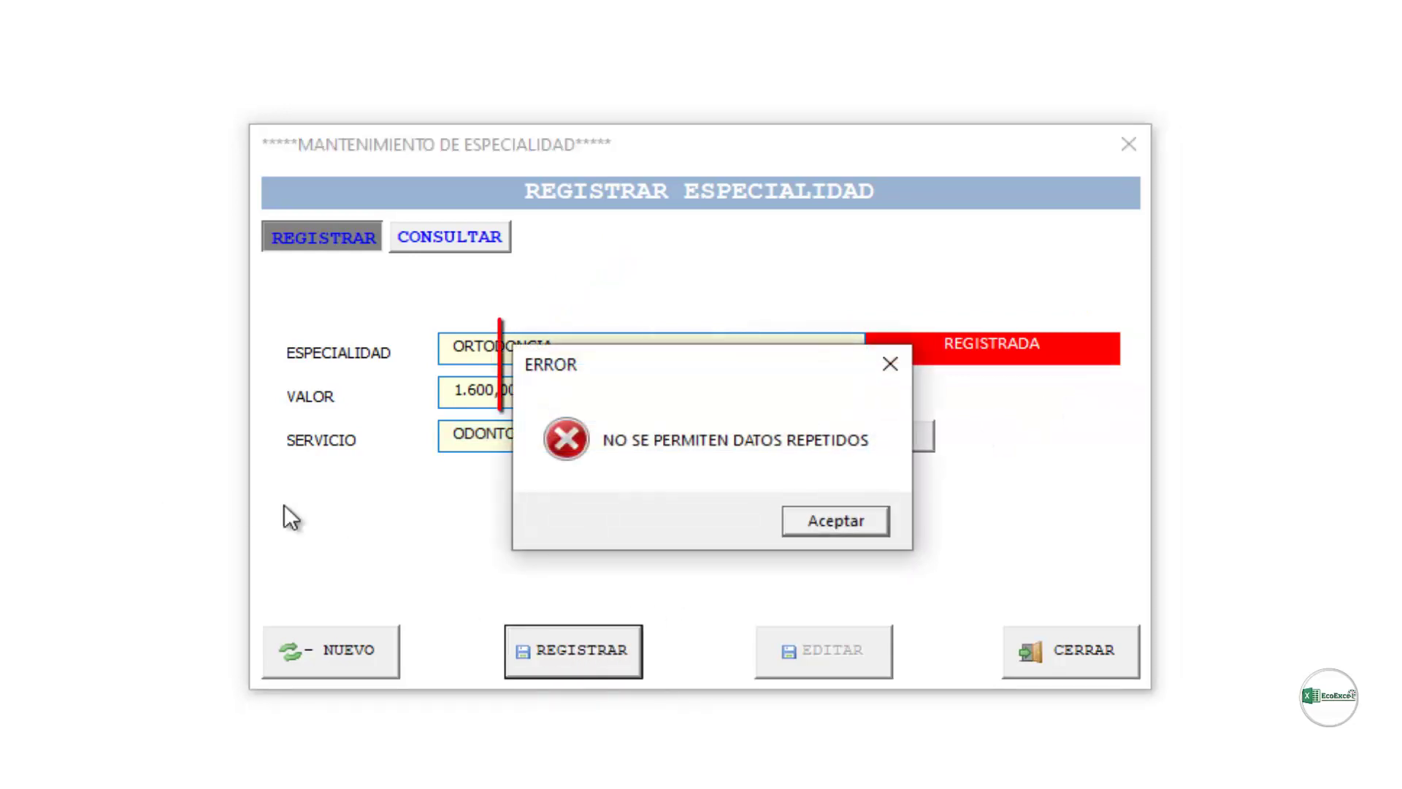
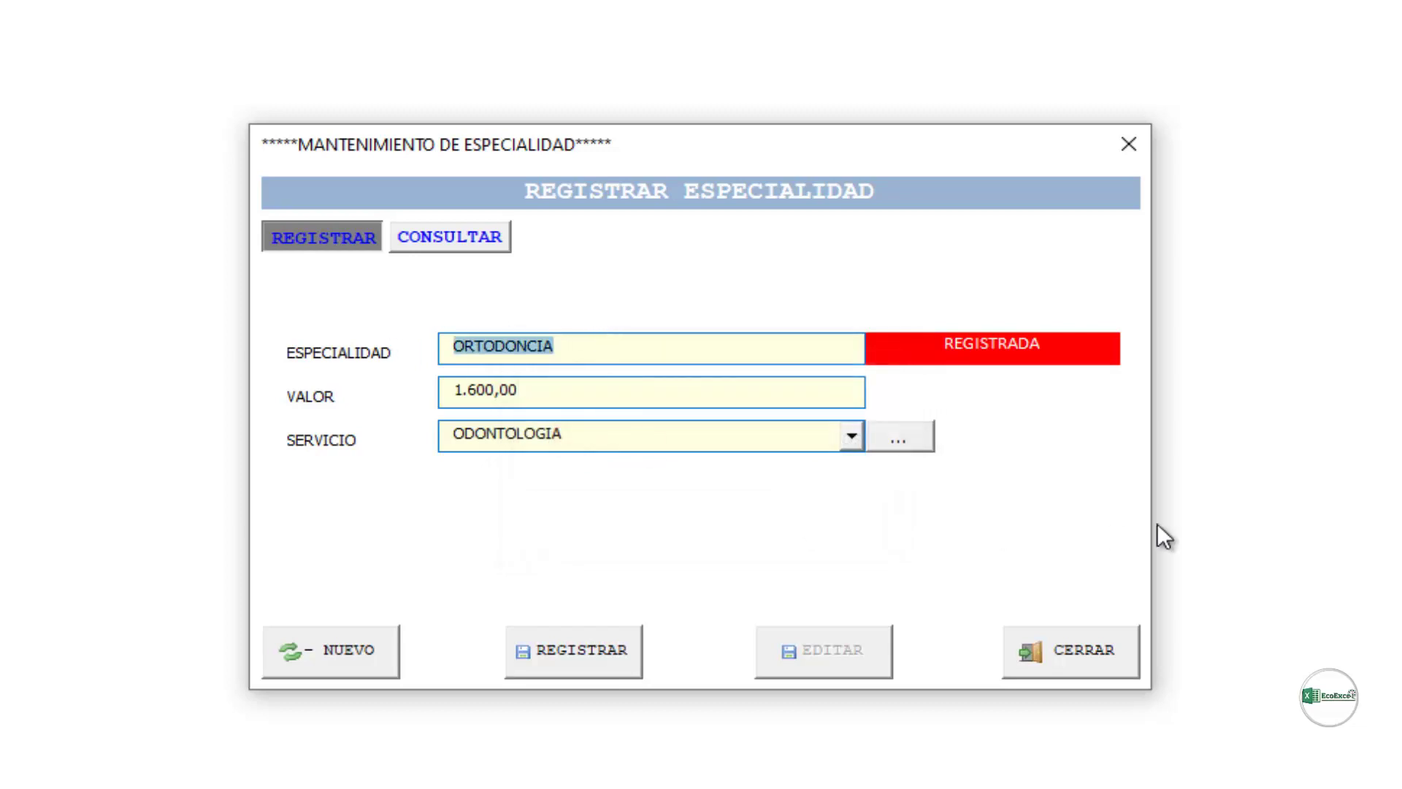
- Register the new specialty ENDODONCIA under ODONTOLOGIA with a value of 4500, confirming the registration
{"action": "left_click", "coordinate": [380, 642]}
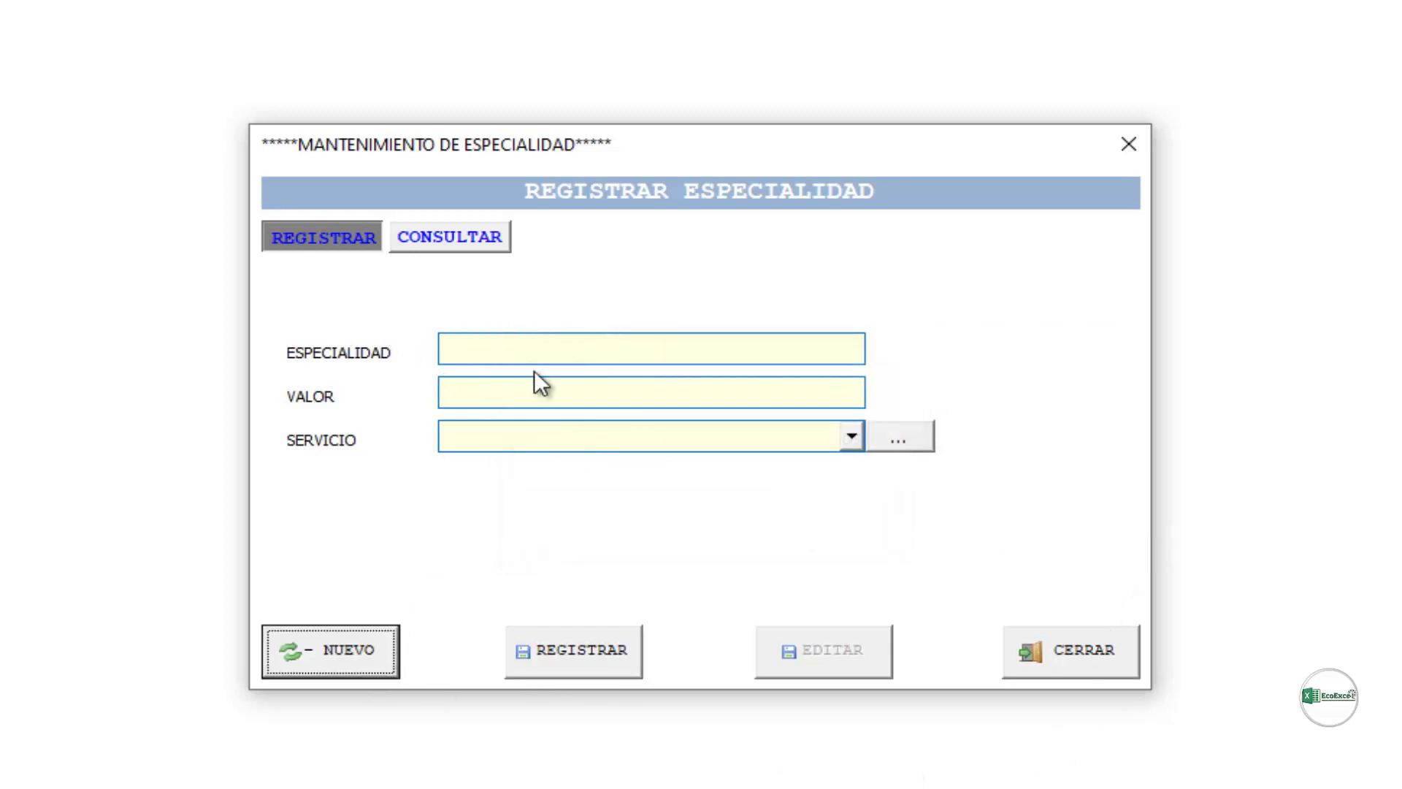
{"action": "left_click", "coordinate": [541, 351]}
{"action": "type", "text": "ENDO"}
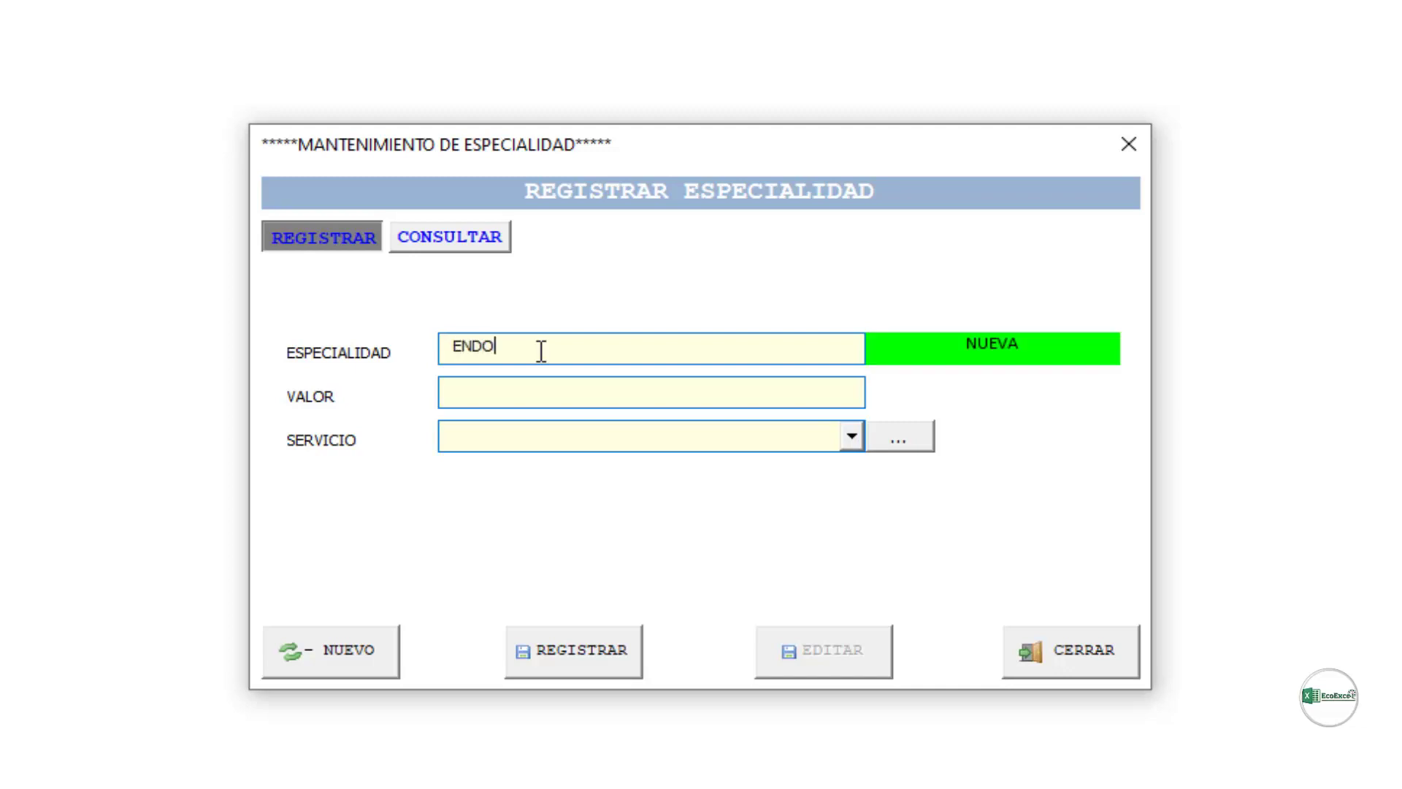
{"action": "type", "text": "D"}
{"action": "type", "text": "ONCIA"}
{"action": "type", "text": "4500"}
{"action": "left_click", "coordinate": [835, 449]}
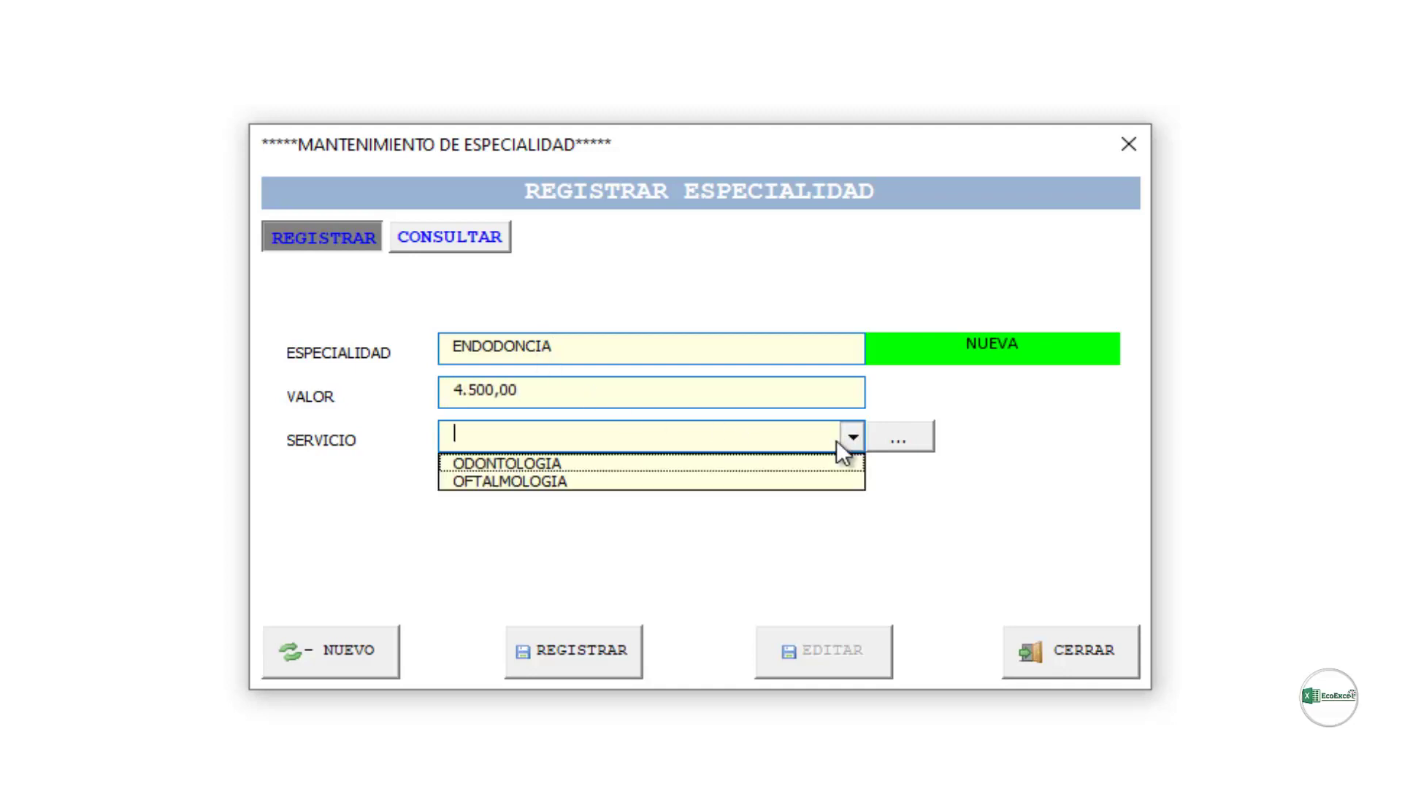
{"action": "left_click", "coordinate": [615, 464]}
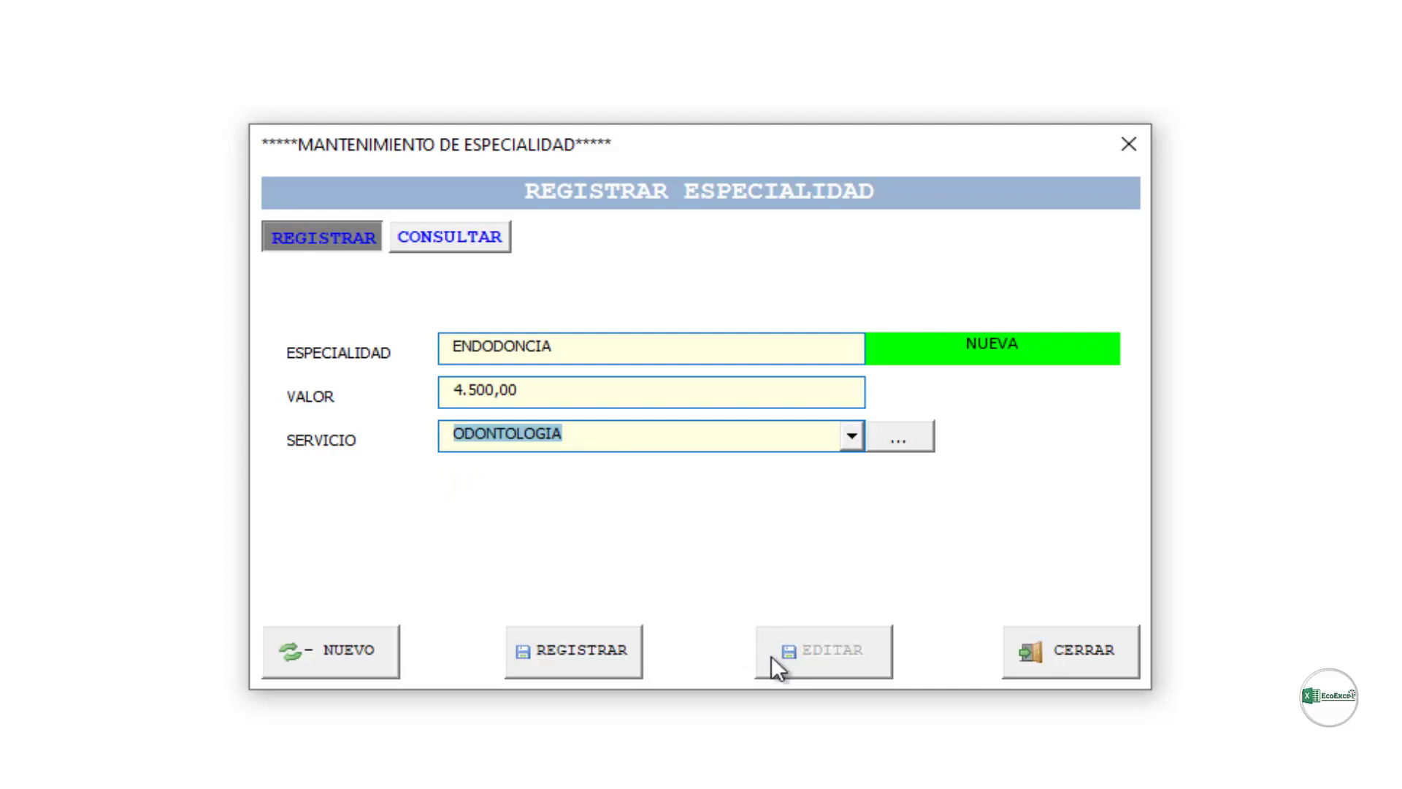
{"action": "left_click", "coordinate": [572, 640]}
{"action": "left_click", "coordinate": [702, 530]}
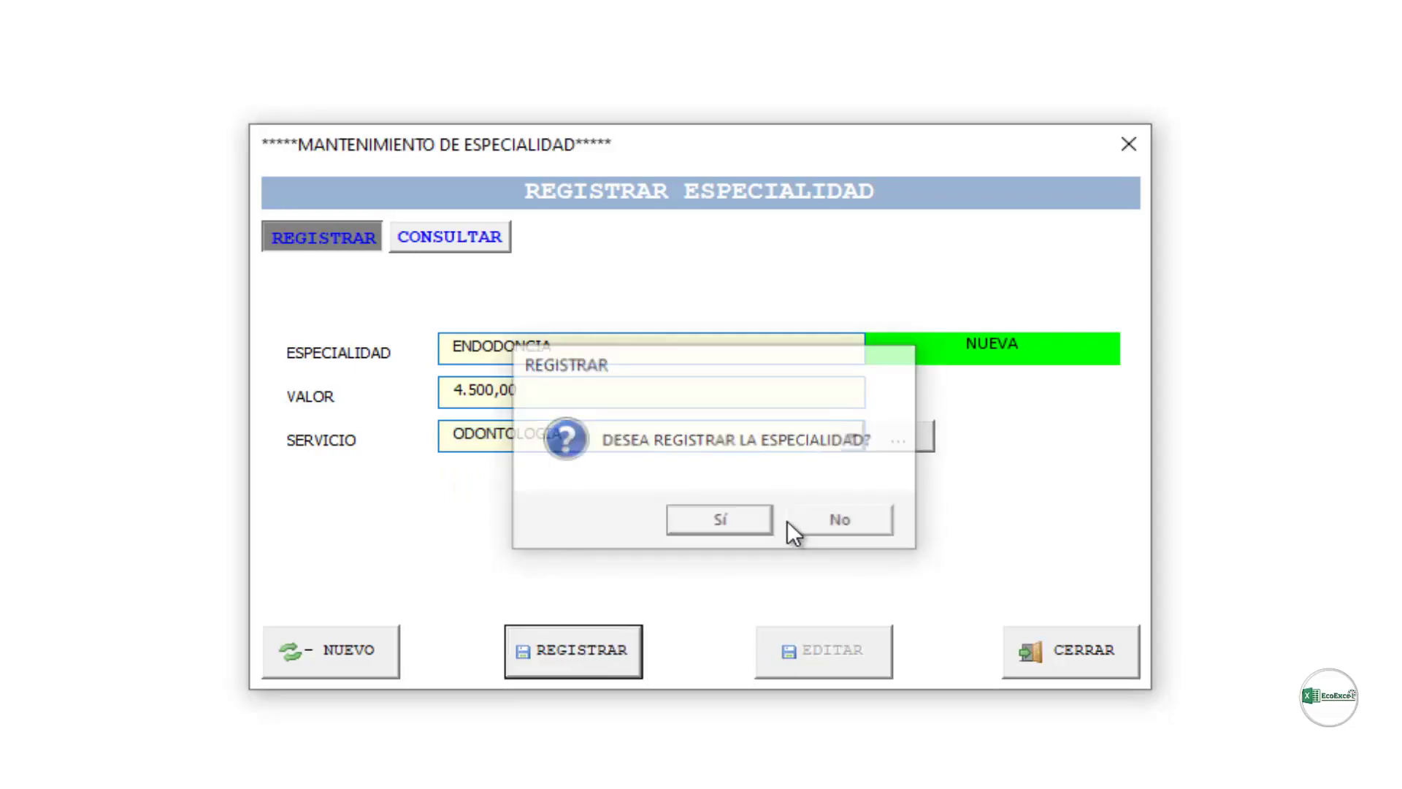
{"action": "left_click", "coordinate": [901, 524]}
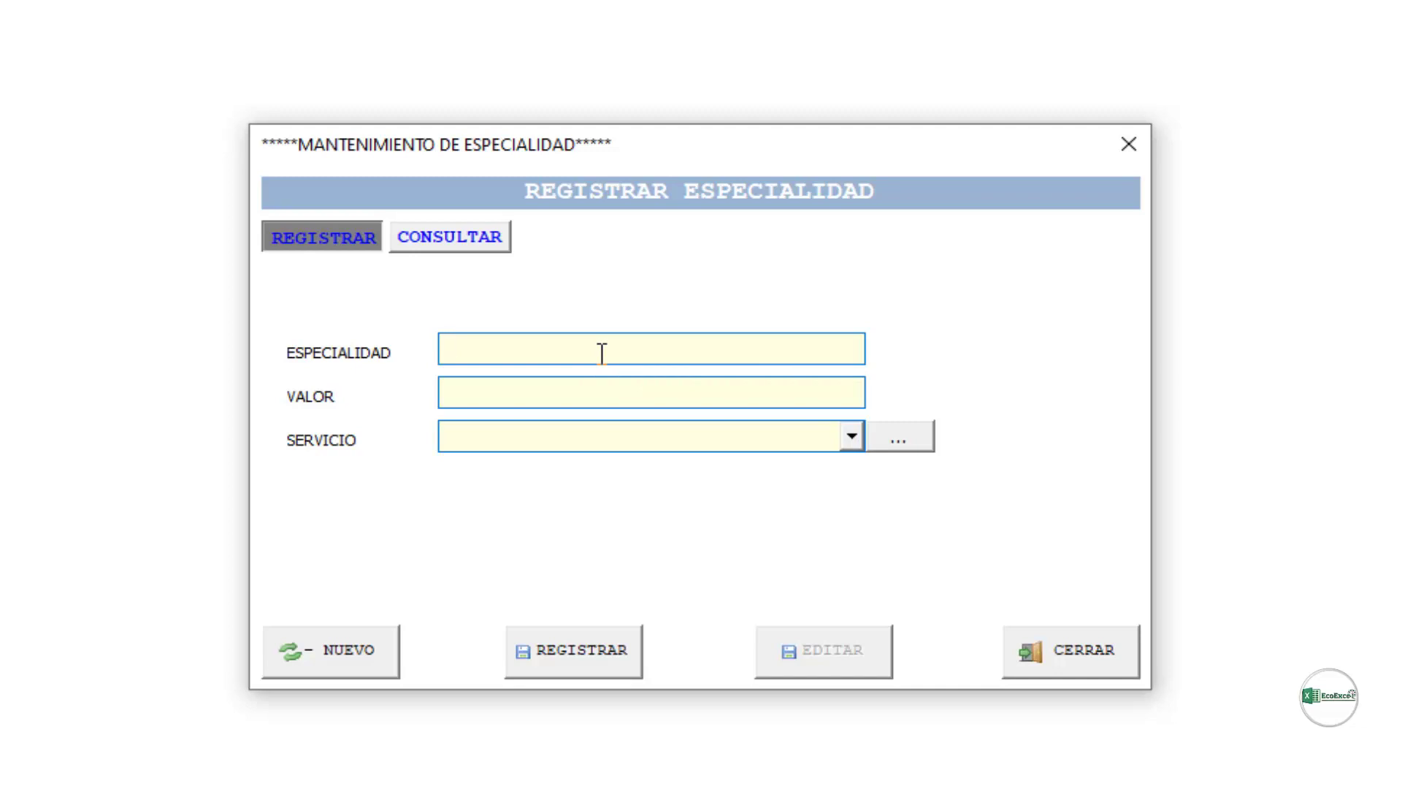
- Register the CIRUGIA specialty under OFTALMOLOGIA with a value of 7800, confirming the registration
{"action": "type", "text": "CIR"}
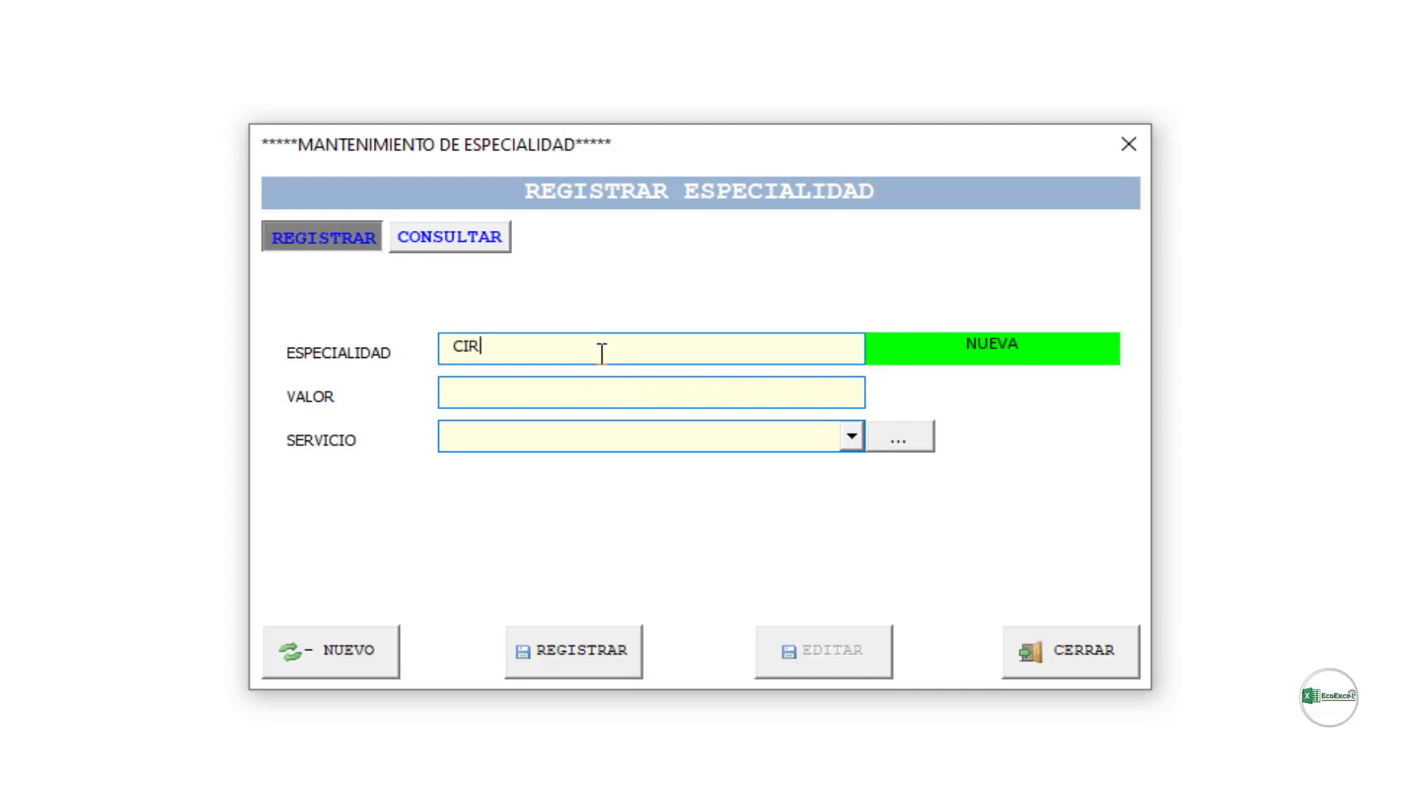
{"action": "type", "text": "UGIA"}
{"action": "key", "text": "BackSpace"}
{"action": "key", "text": "BackSpace"}
{"action": "type", "text": "IA"}
{"action": "left_click", "coordinate": [529, 391]}
{"action": "type", "text": "780"}
{"action": "type", "text": "0"}
{"action": "left_click", "coordinate": [842, 436]}
{"action": "left_click", "coordinate": [851, 436]}
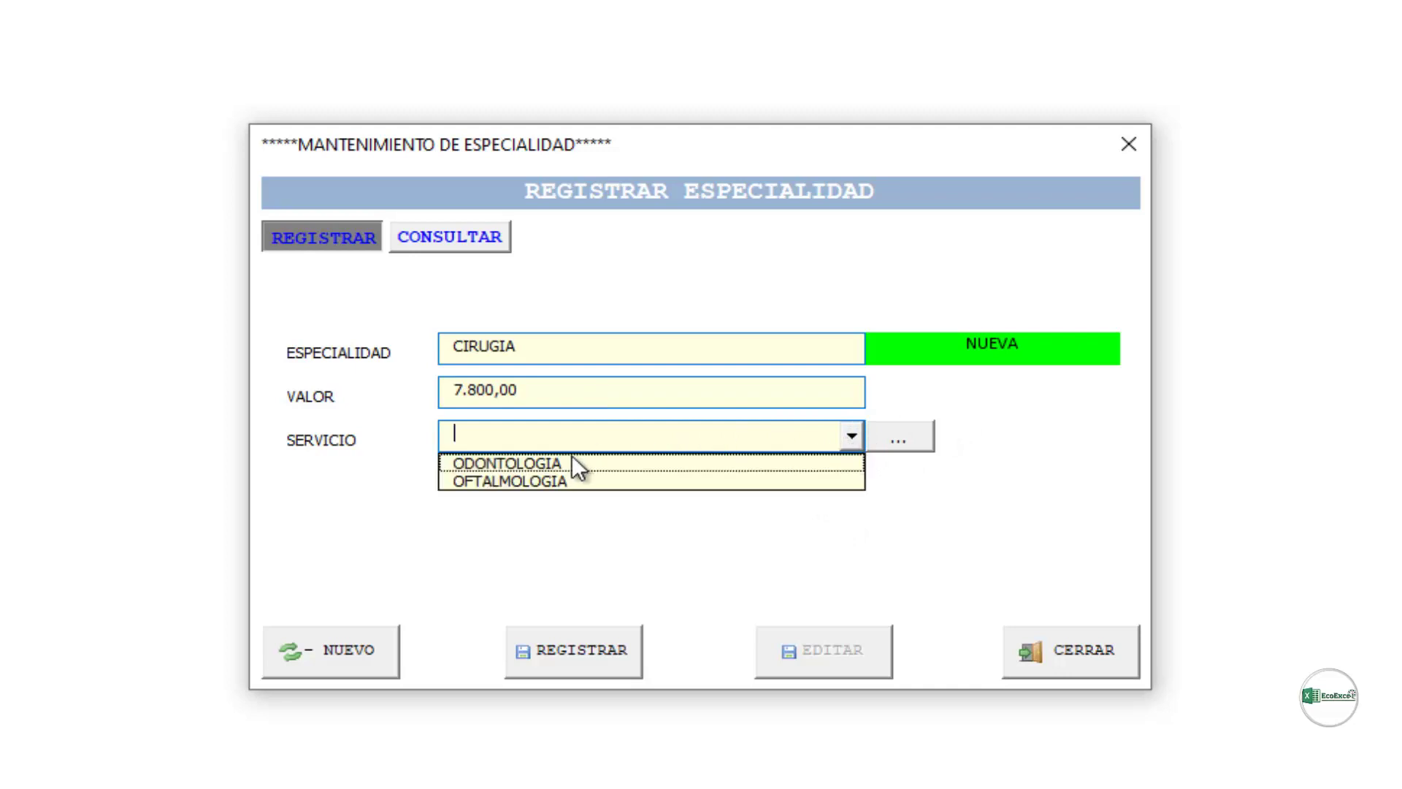
{"action": "left_click", "coordinate": [529, 481]}
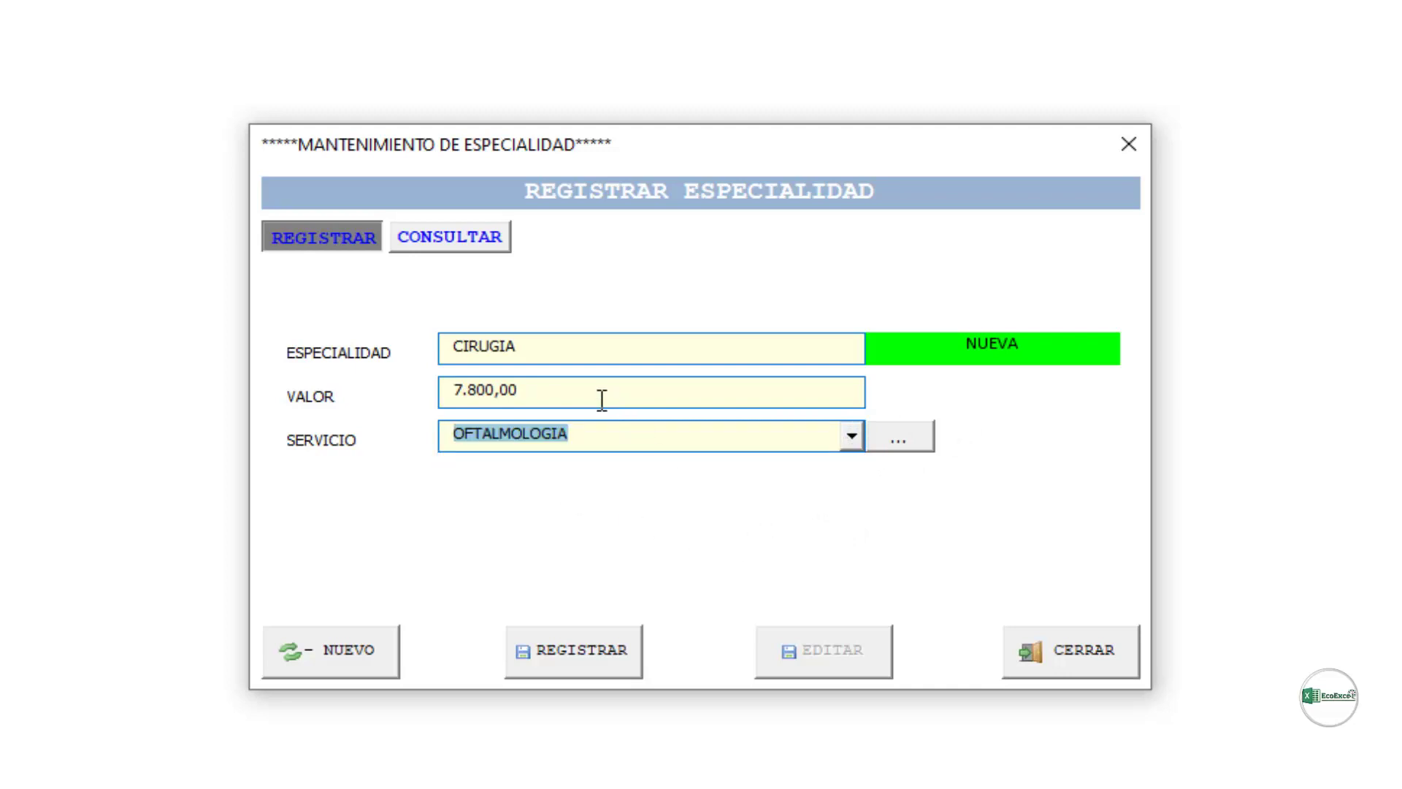
{"action": "left_click", "coordinate": [562, 661]}
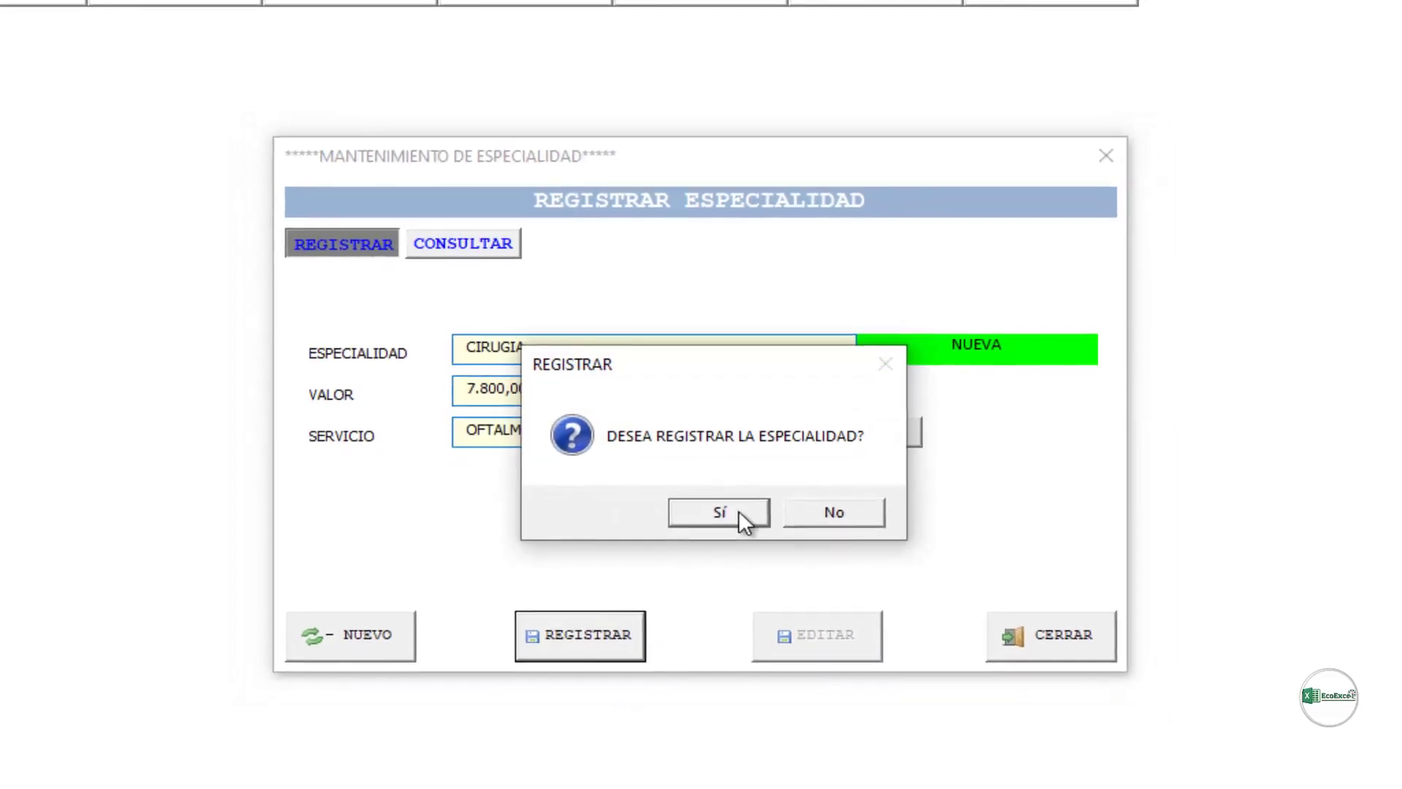
{"action": "left_click", "coordinate": [736, 504]}
{"action": "left_click", "coordinate": [832, 495]}
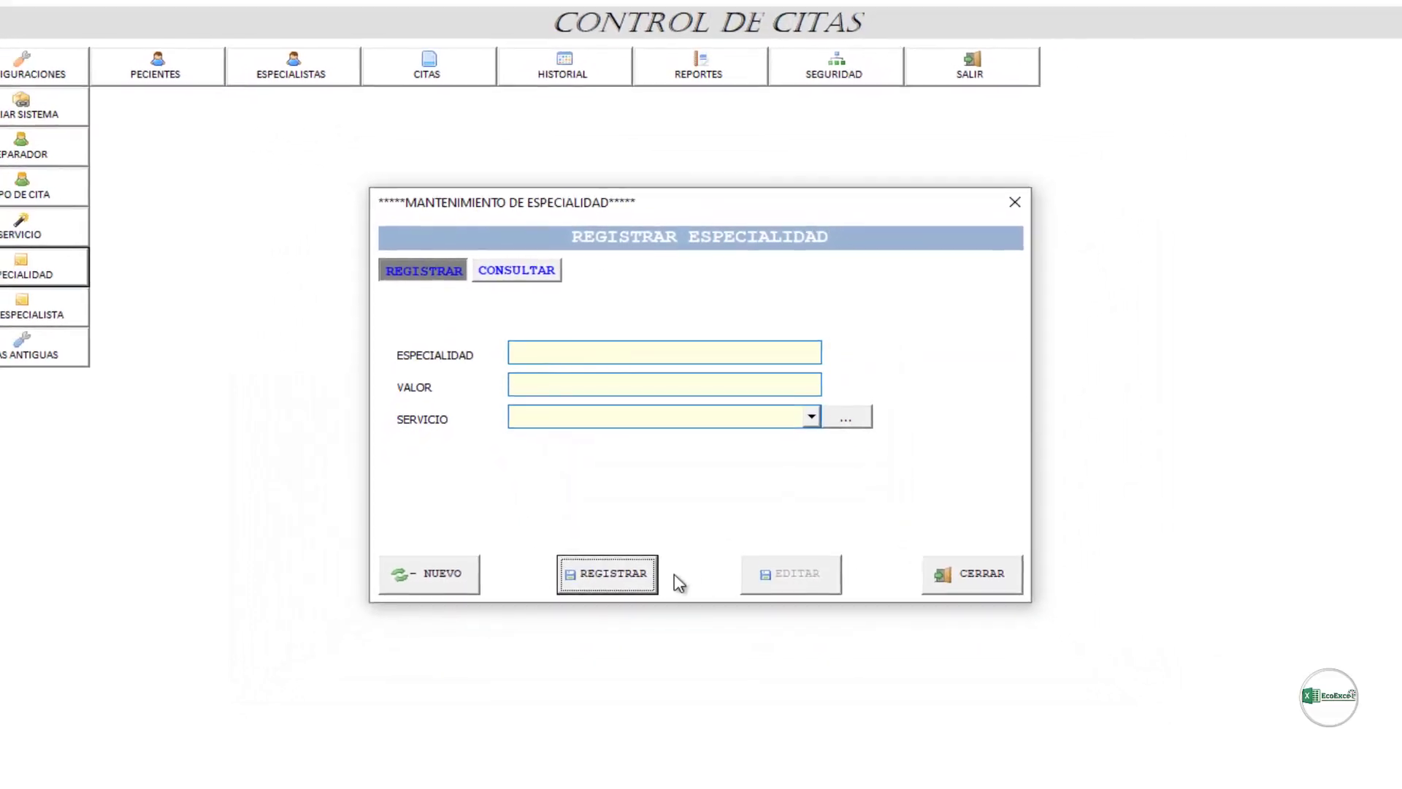
- Close the specialty form and open CITAS > PROGRAMAR CITA
{"action": "left_click", "coordinate": [960, 563]}
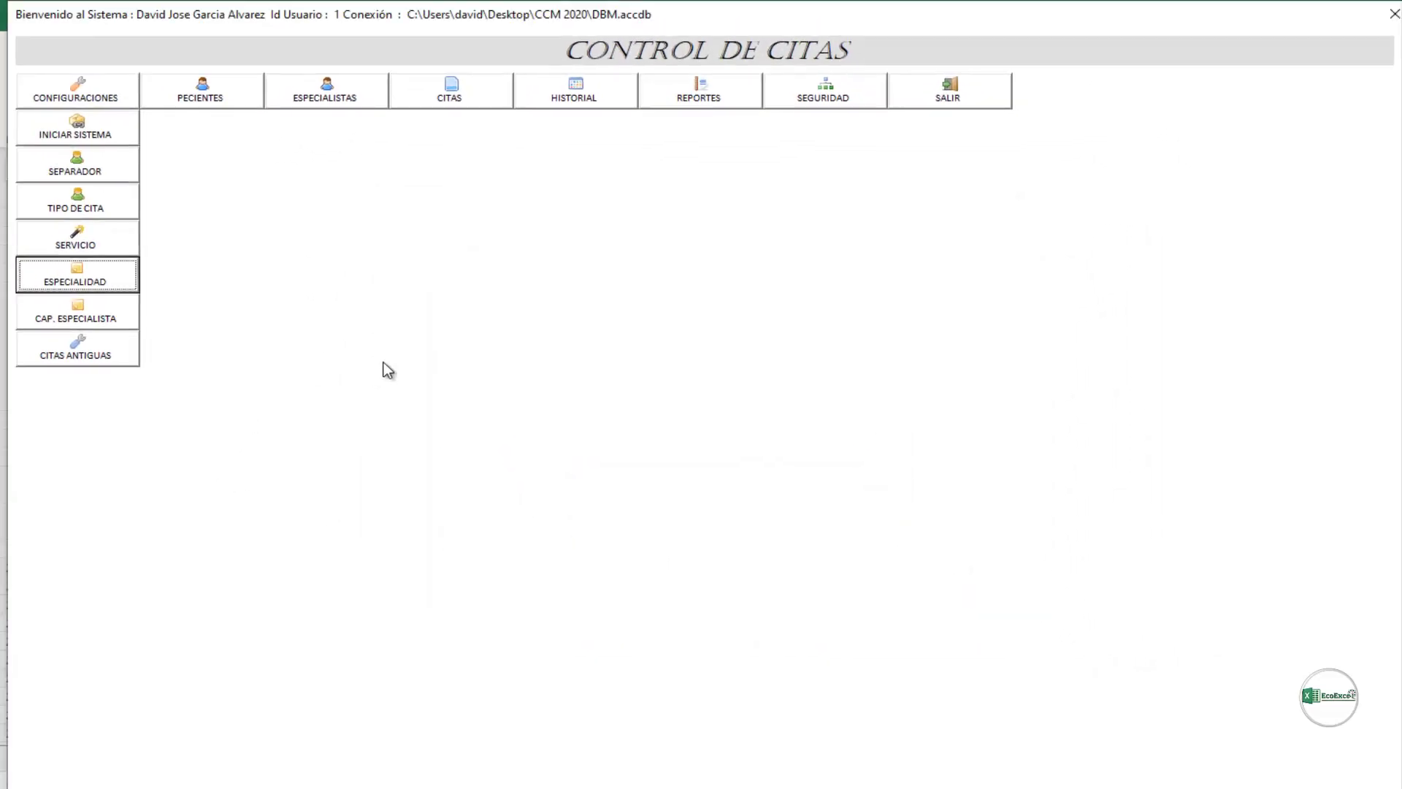
{"action": "left_click", "coordinate": [451, 98]}
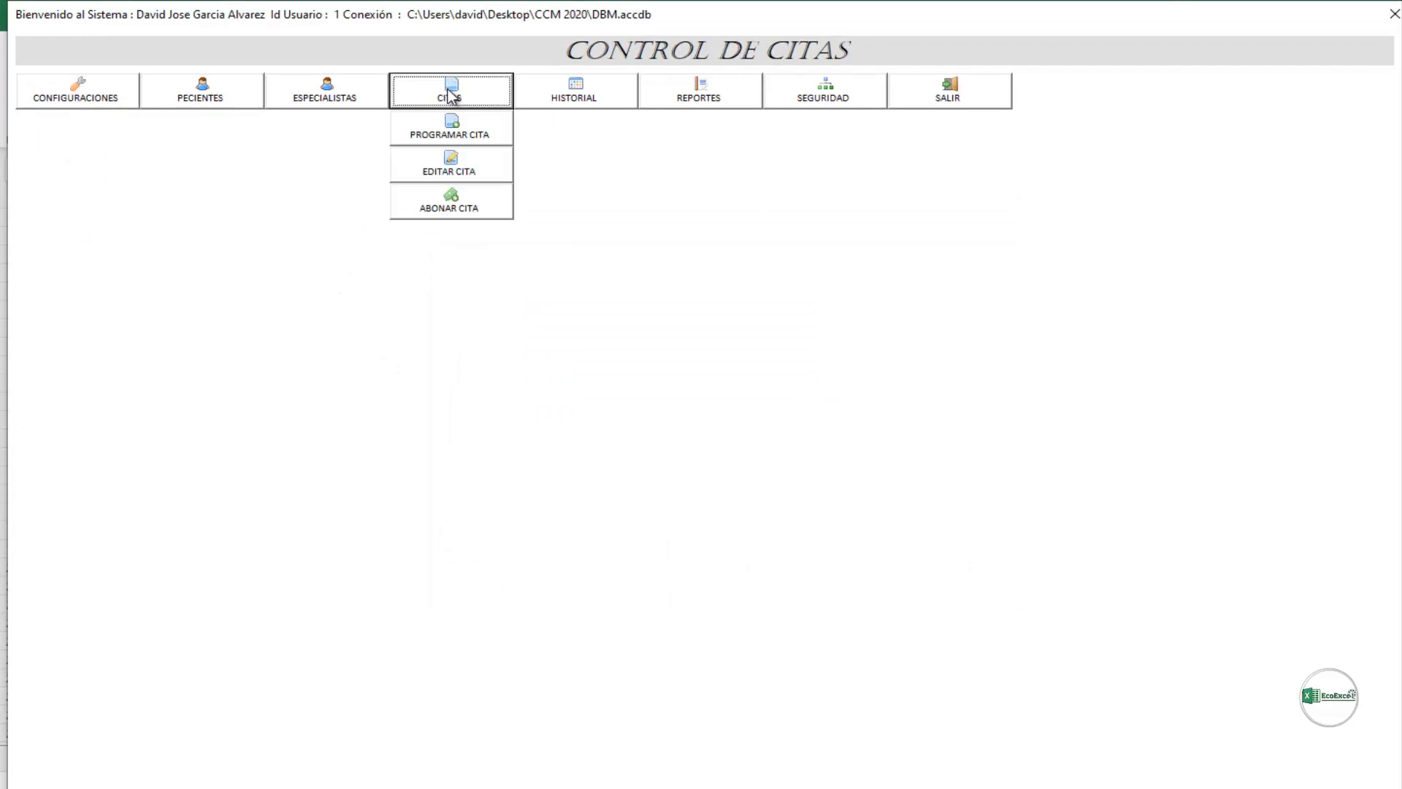
{"action": "left_click", "coordinate": [447, 125]}
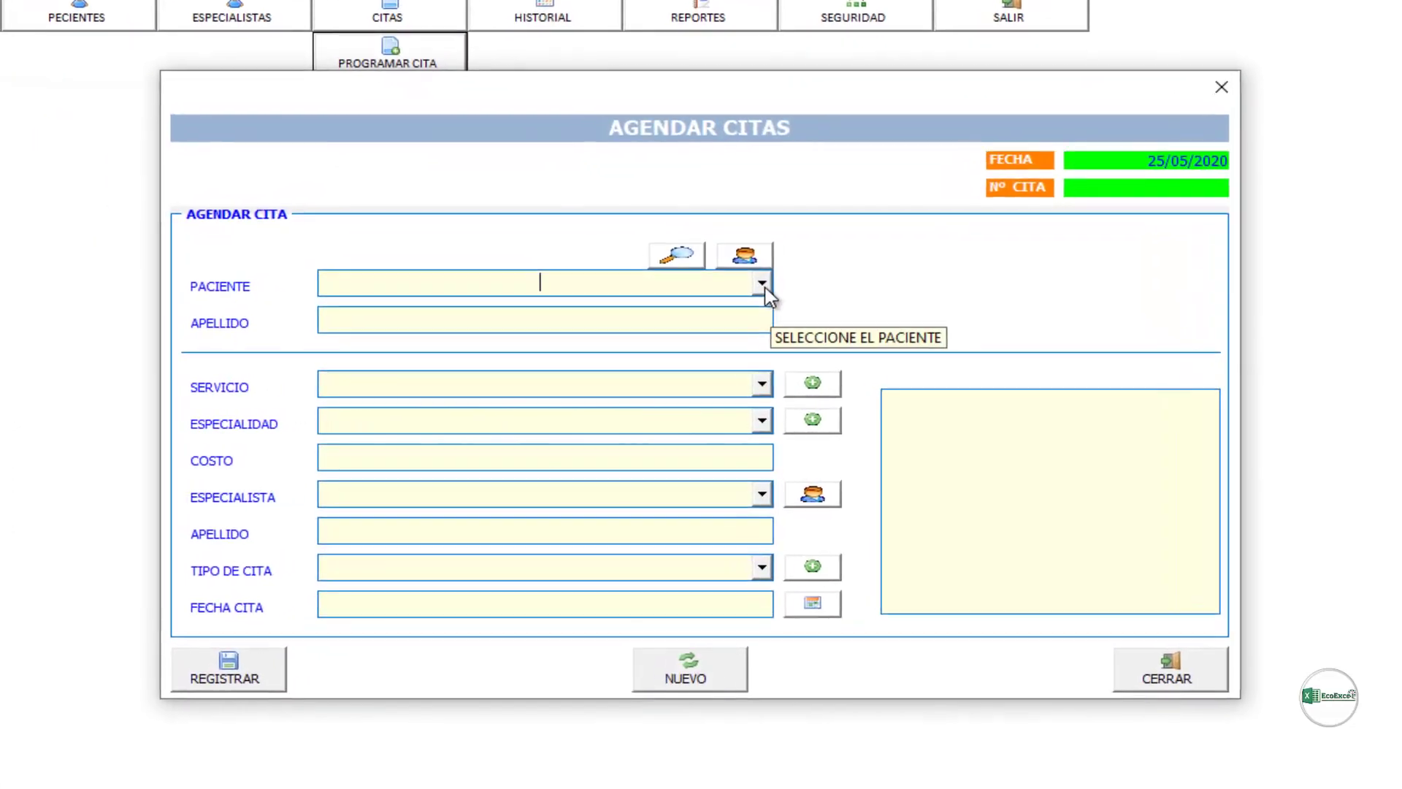
- Choose the first listed patient and the ODONTOLOGIA service for the appointment
{"action": "left_click", "coordinate": [759, 289]}
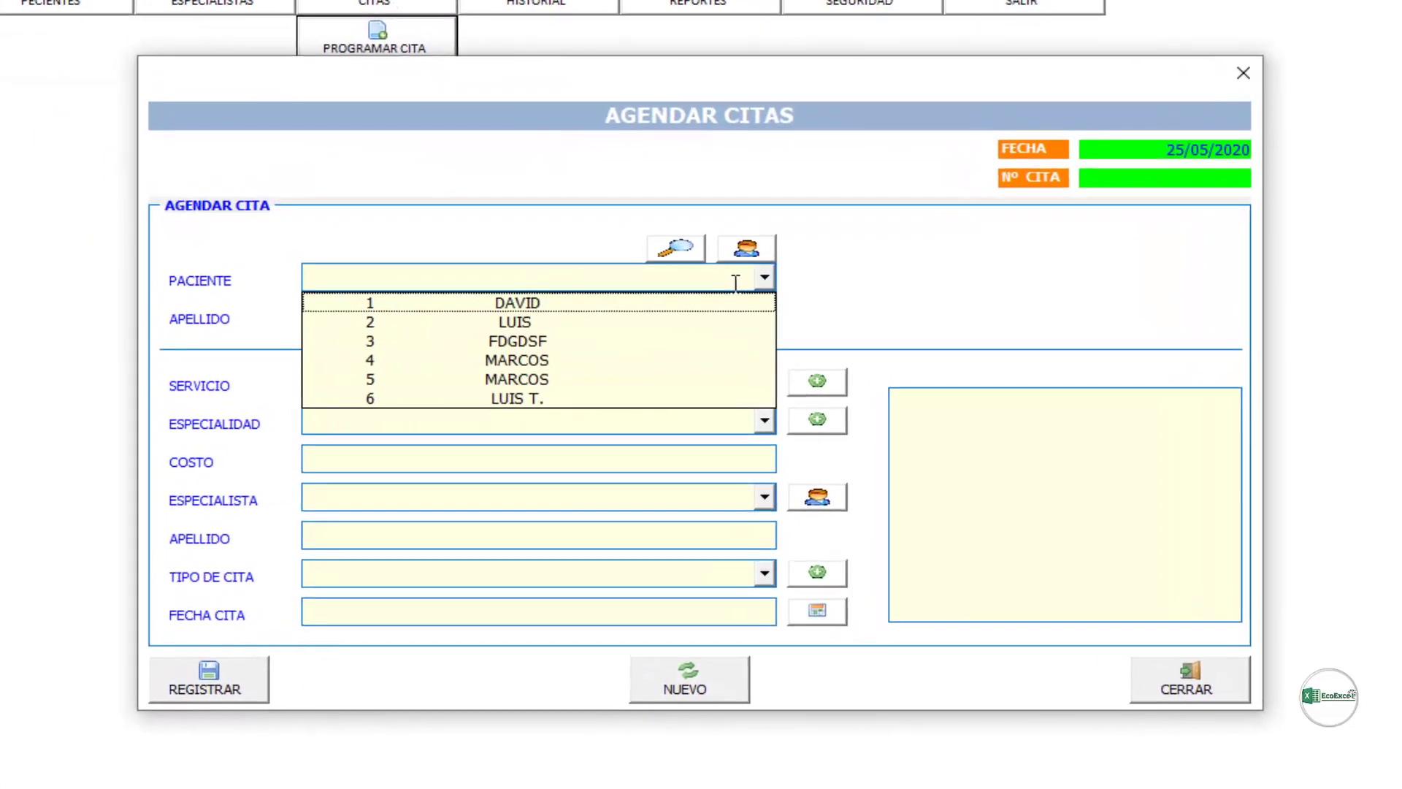
{"action": "left_click", "coordinate": [652, 314]}
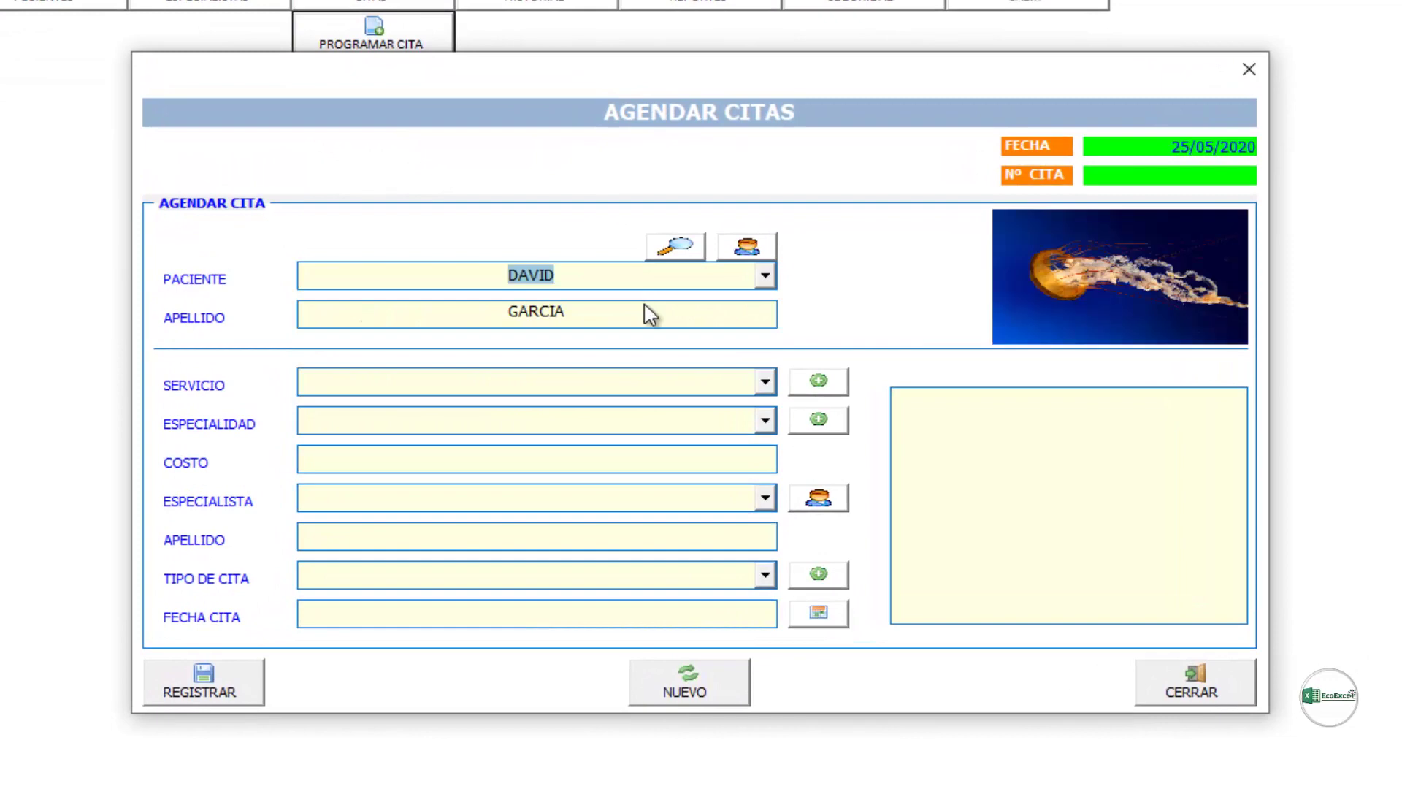
{"action": "left_click", "coordinate": [764, 382]}
{"action": "left_click", "coordinate": [655, 406]}
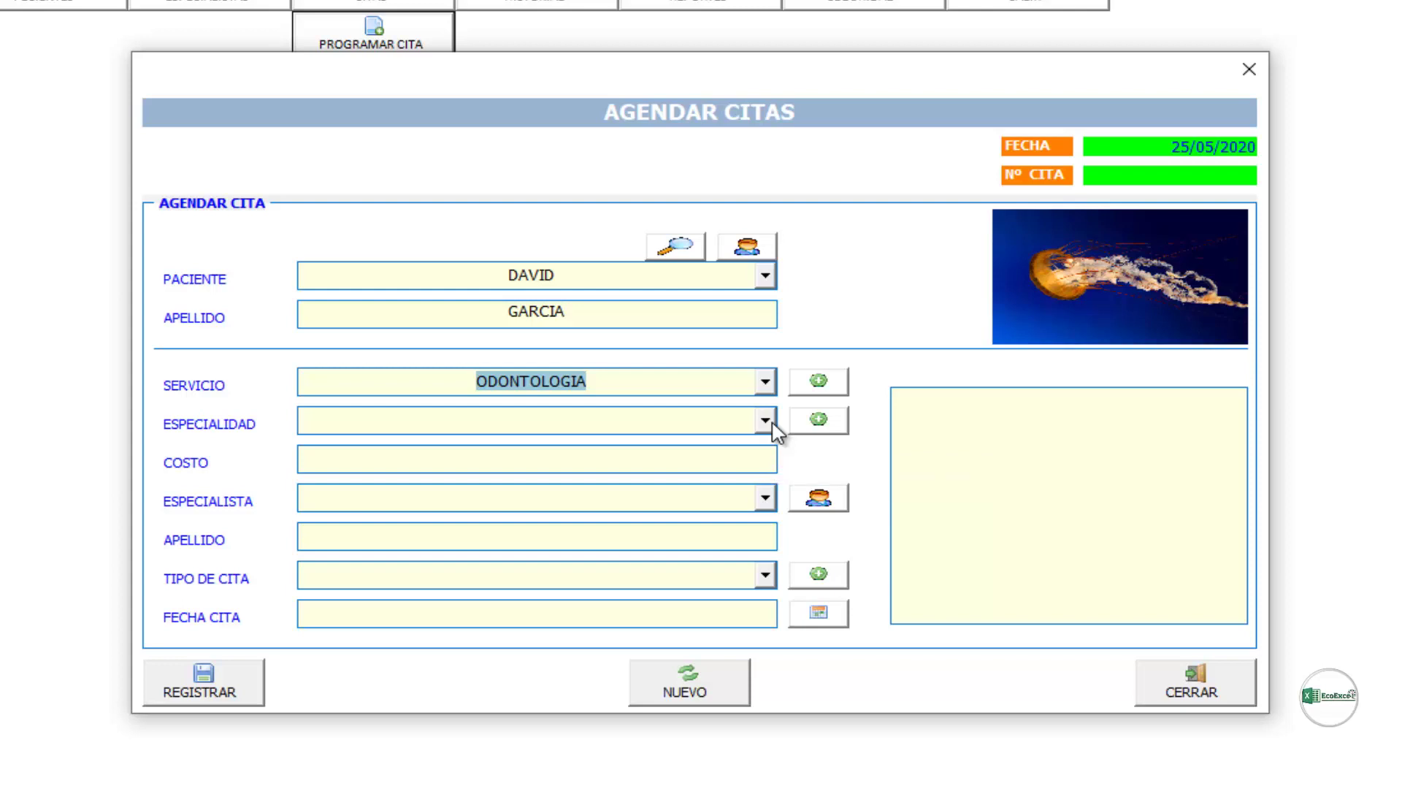
- Select ORTODONCIA as the appointment's specialty, which fills in a cost of 6.000,00
{"action": "left_click", "coordinate": [765, 420]}
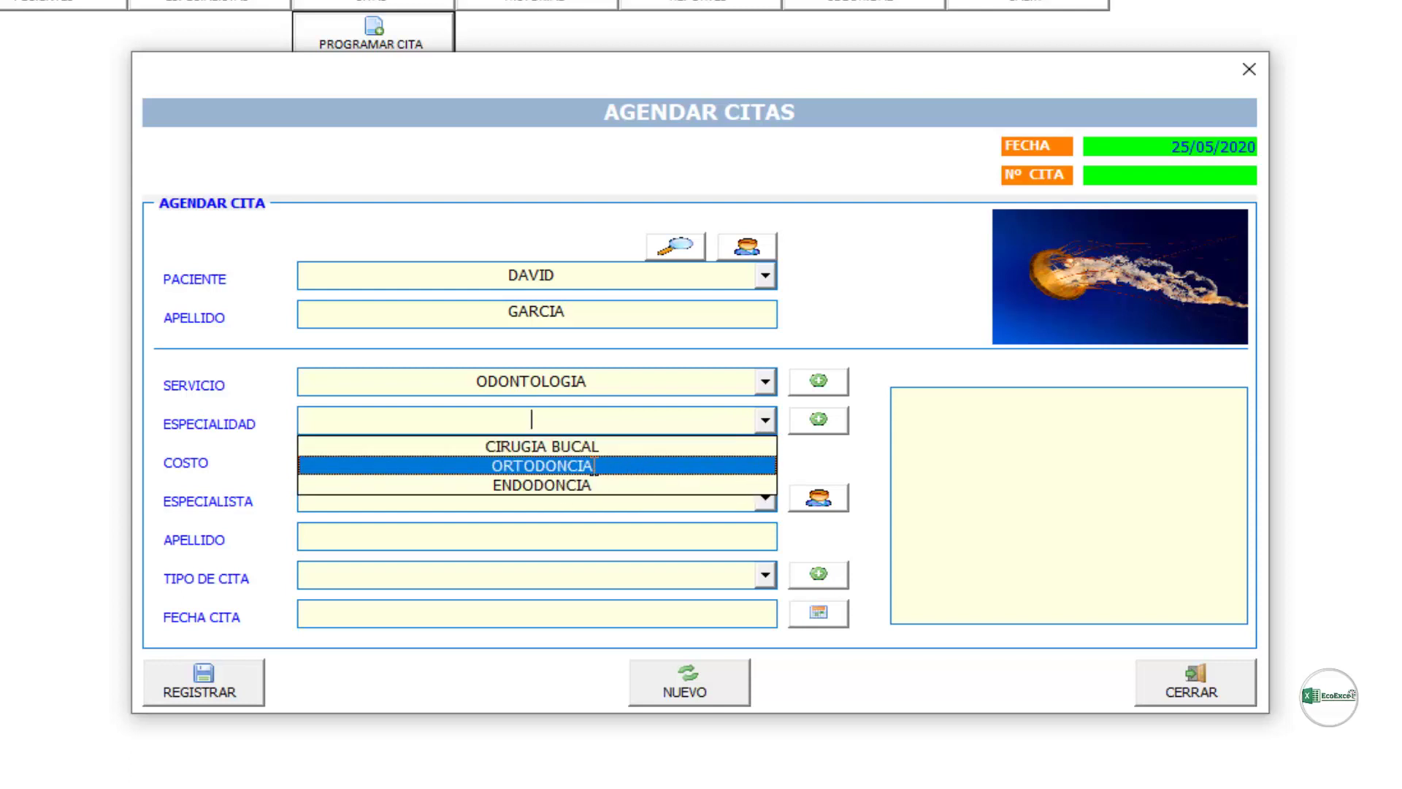
{"action": "left_click", "coordinate": [595, 466]}
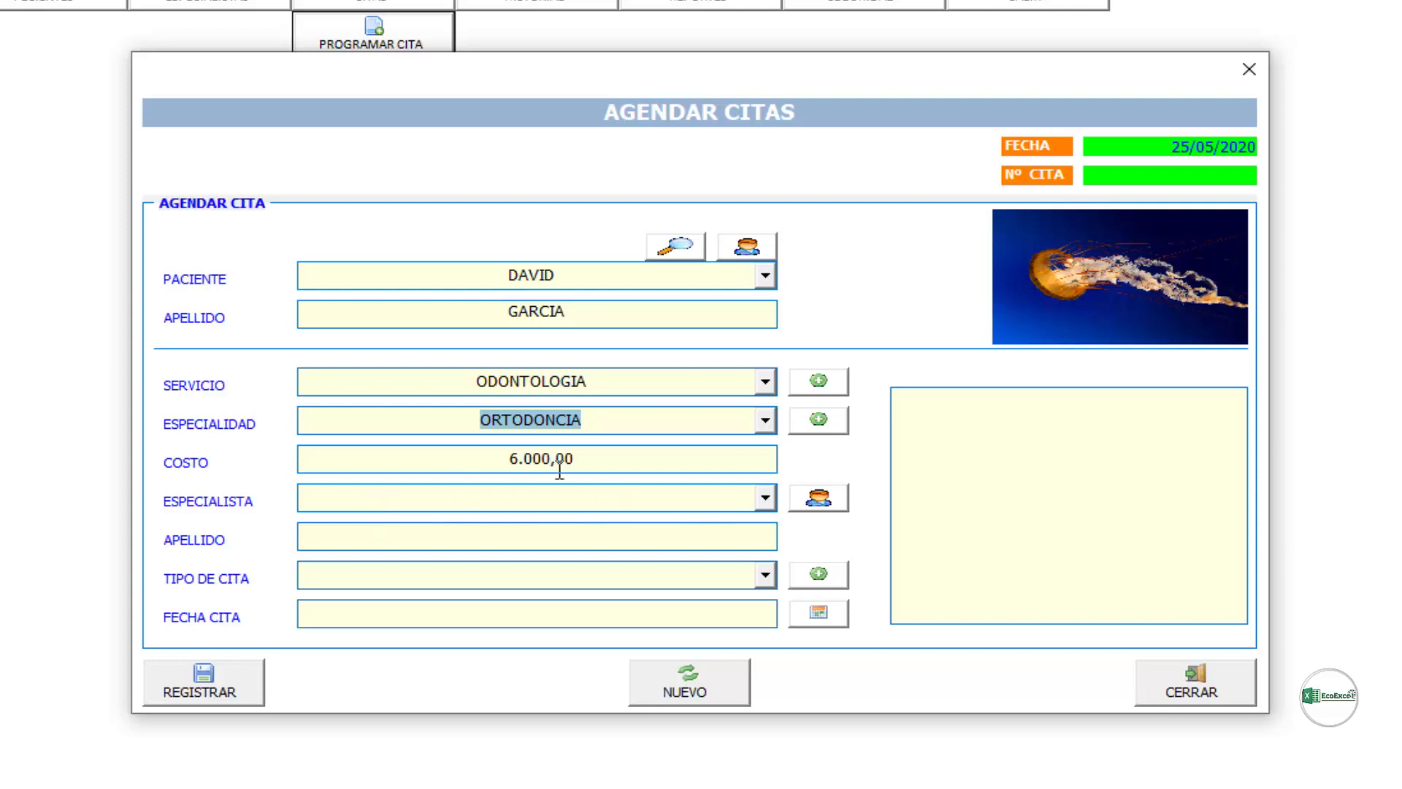
{"action": "left_click_drag", "start_coordinate": [617, 459], "coordinate": [460, 458]}
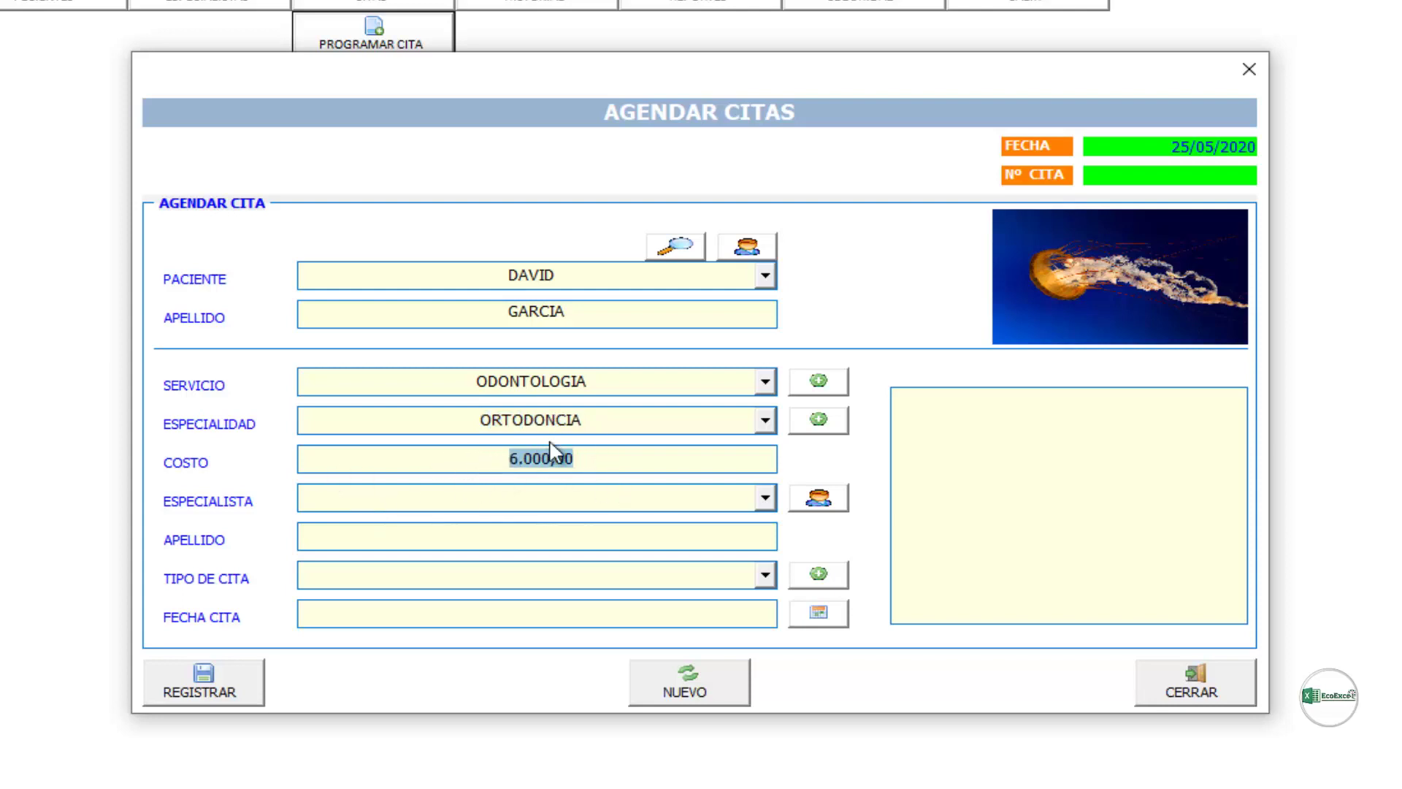
{"action": "left_click", "coordinate": [513, 452]}
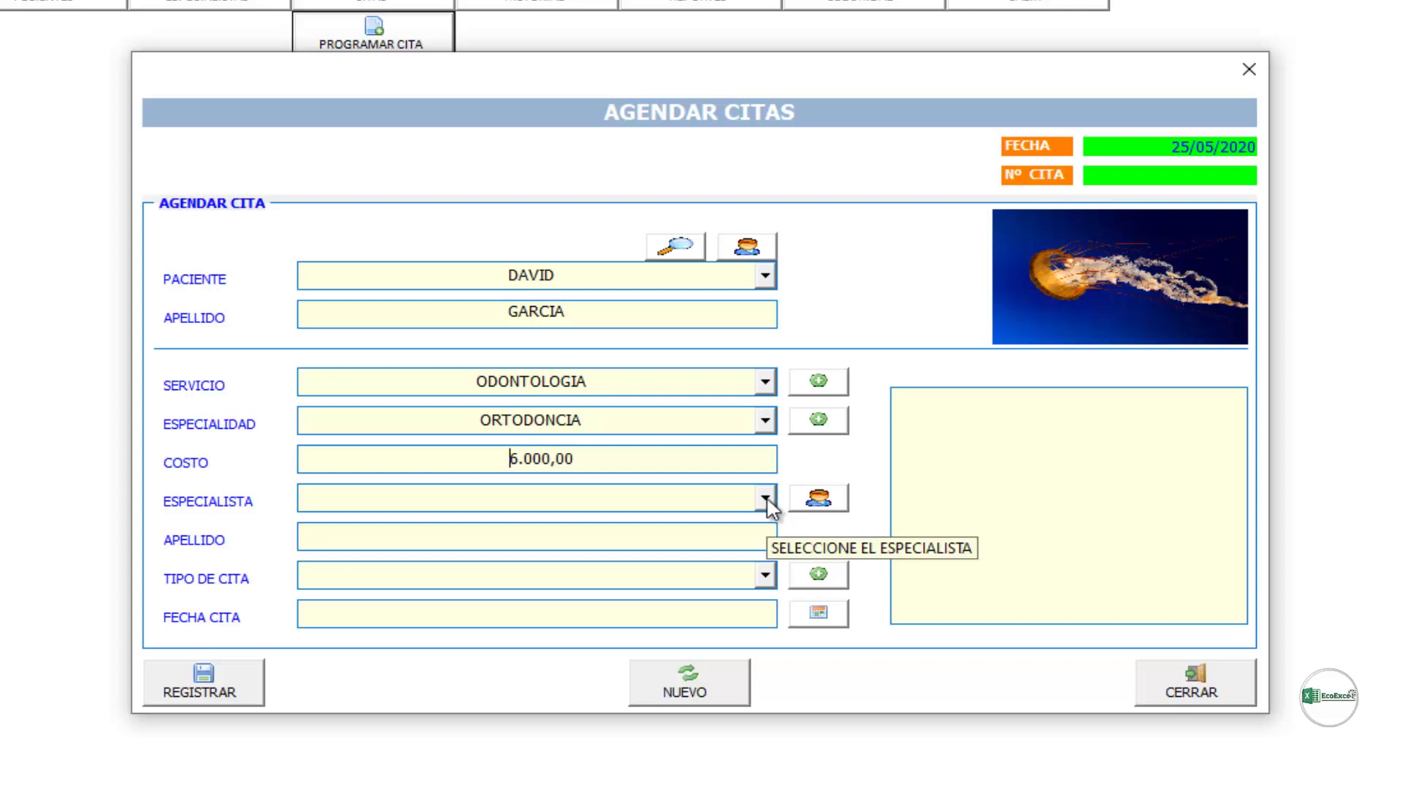
- Assign the first specialist, set the appointment type to ENERGENCIA, and fill in today's date 25/05/2020
{"action": "left_click", "coordinate": [765, 499]}
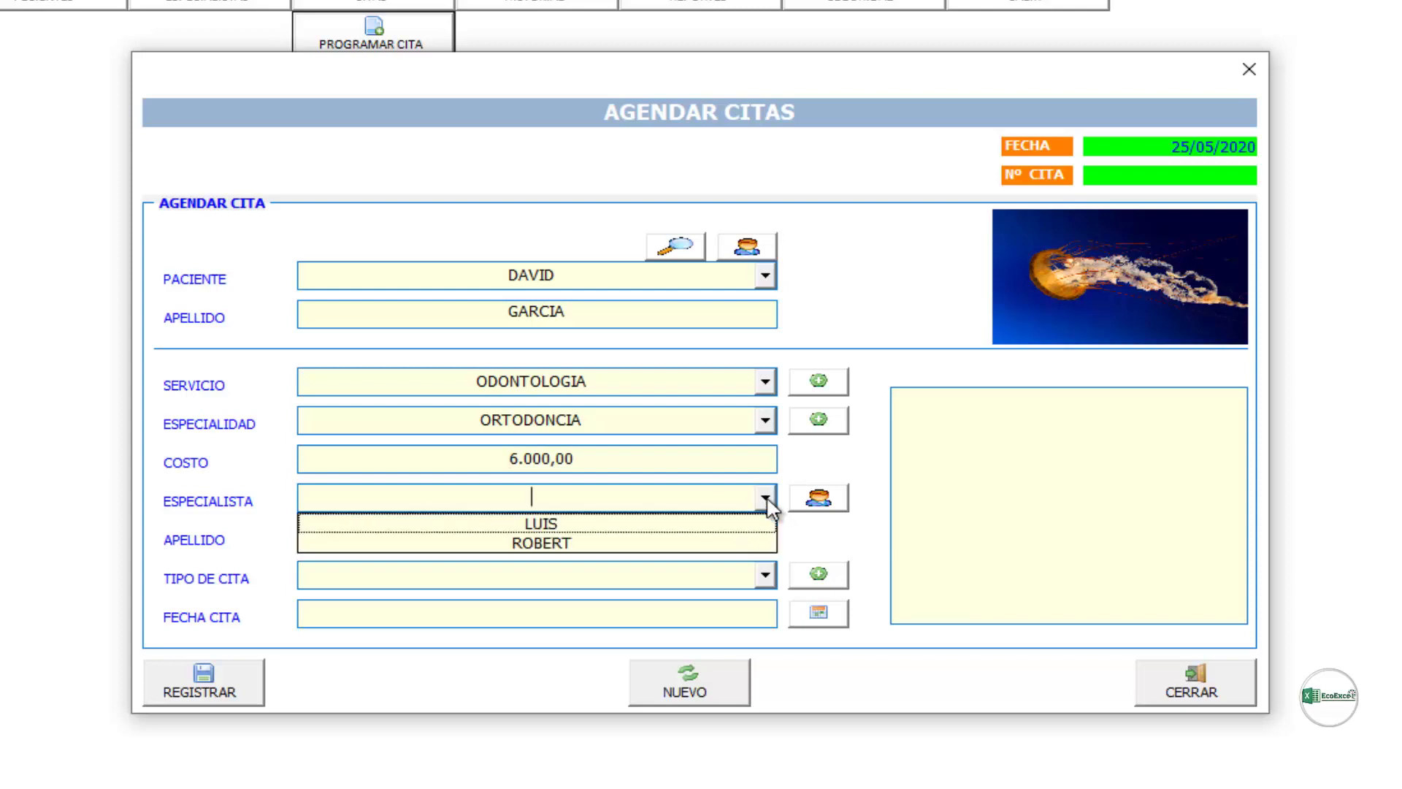
{"action": "left_click", "coordinate": [485, 524]}
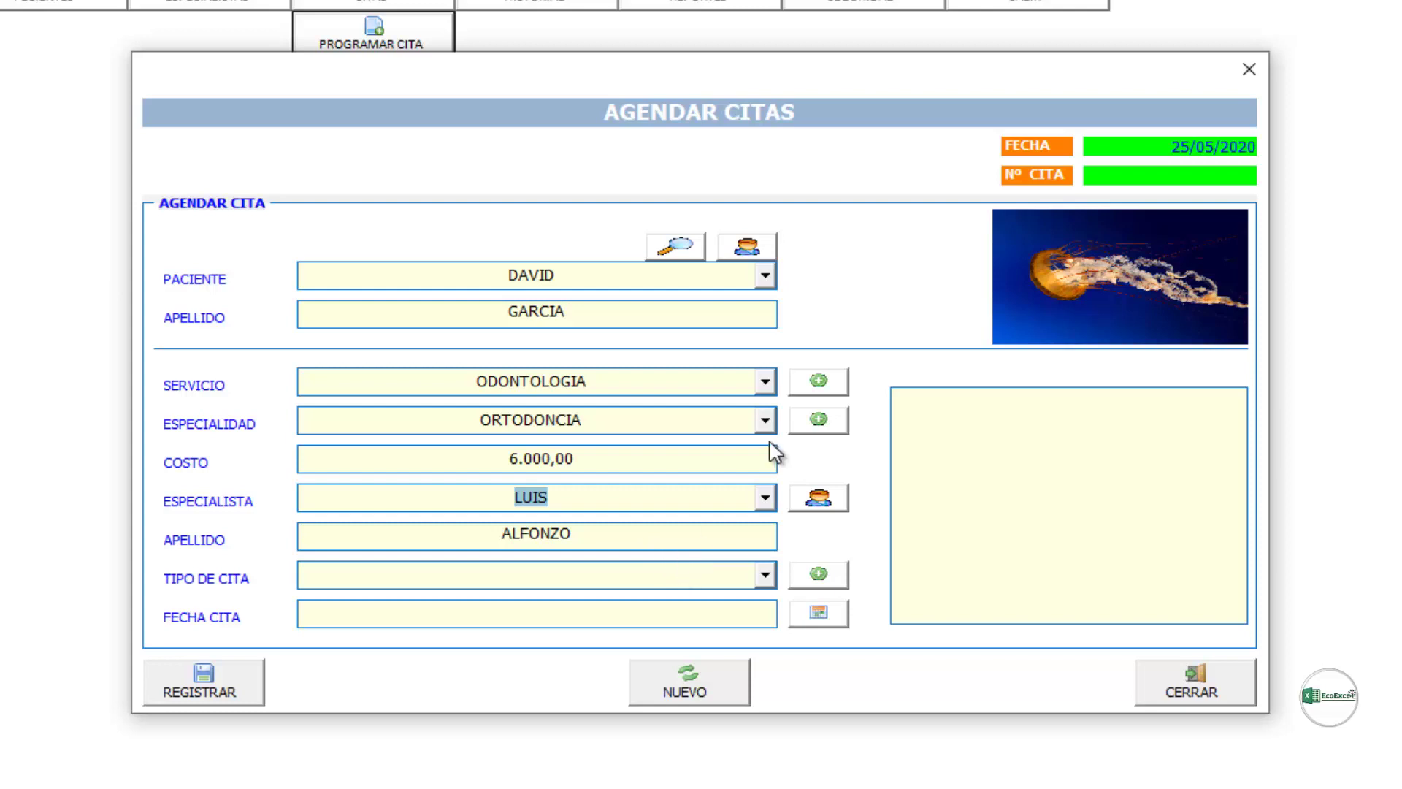
{"action": "left_click", "coordinate": [764, 575]}
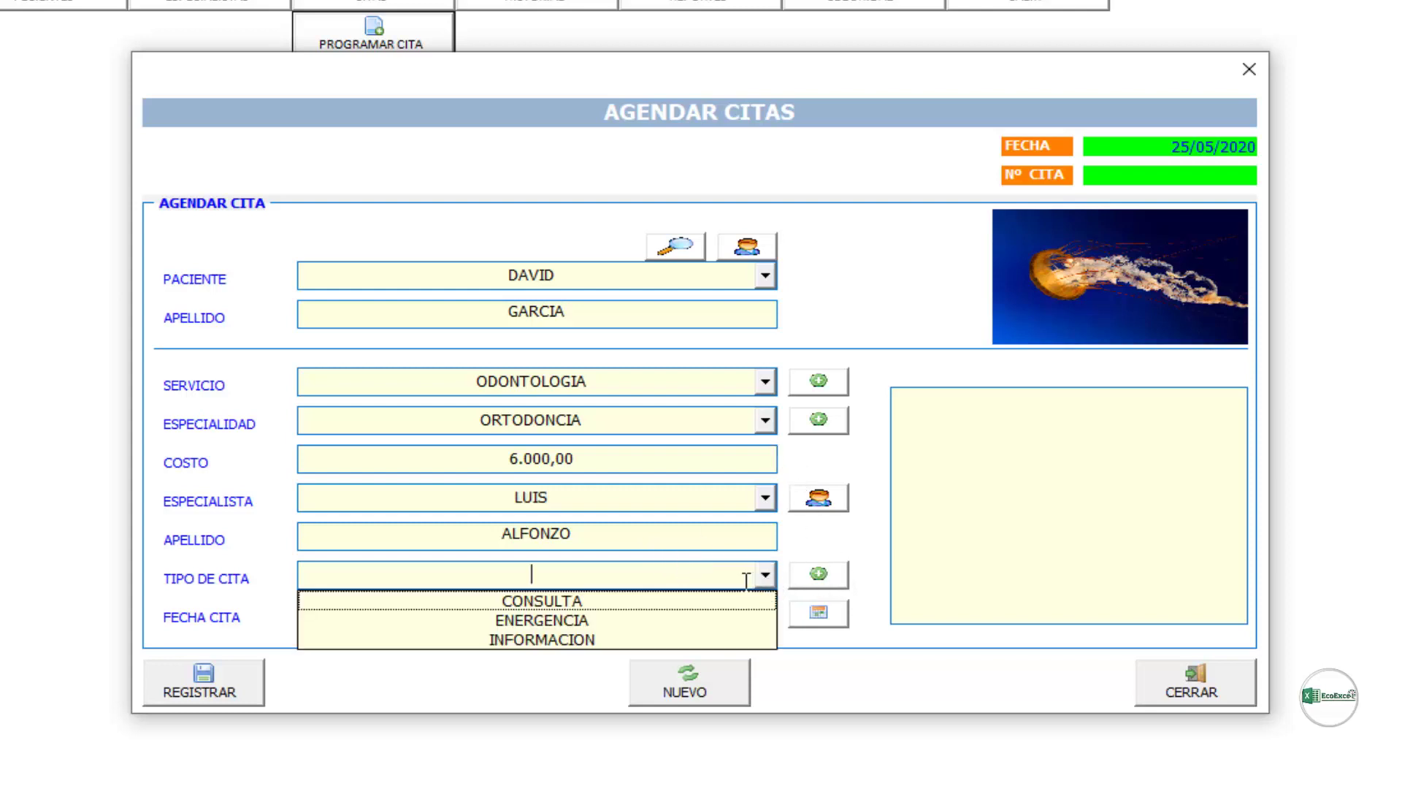
{"action": "left_click", "coordinate": [598, 620]}
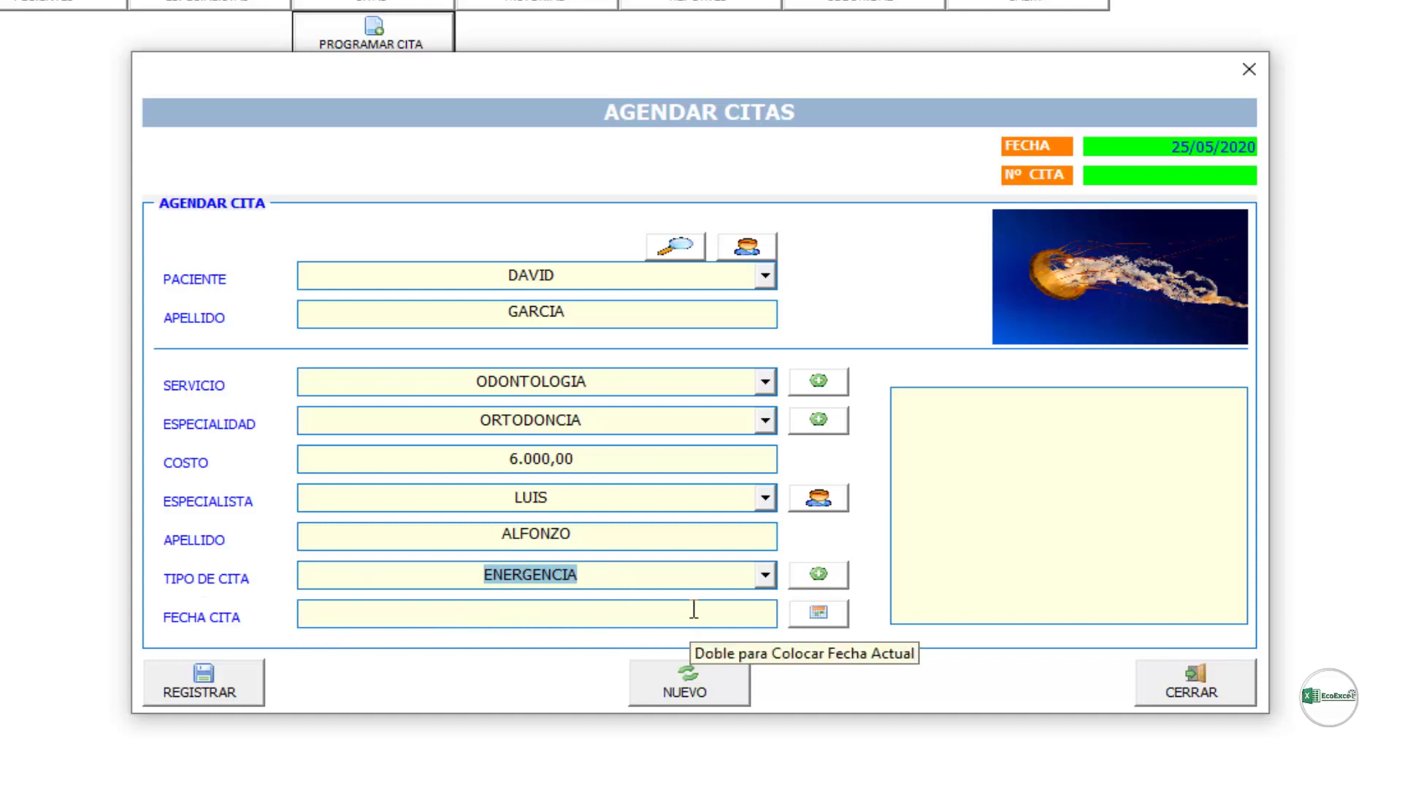
{"action": "left_click", "coordinate": [634, 611]}
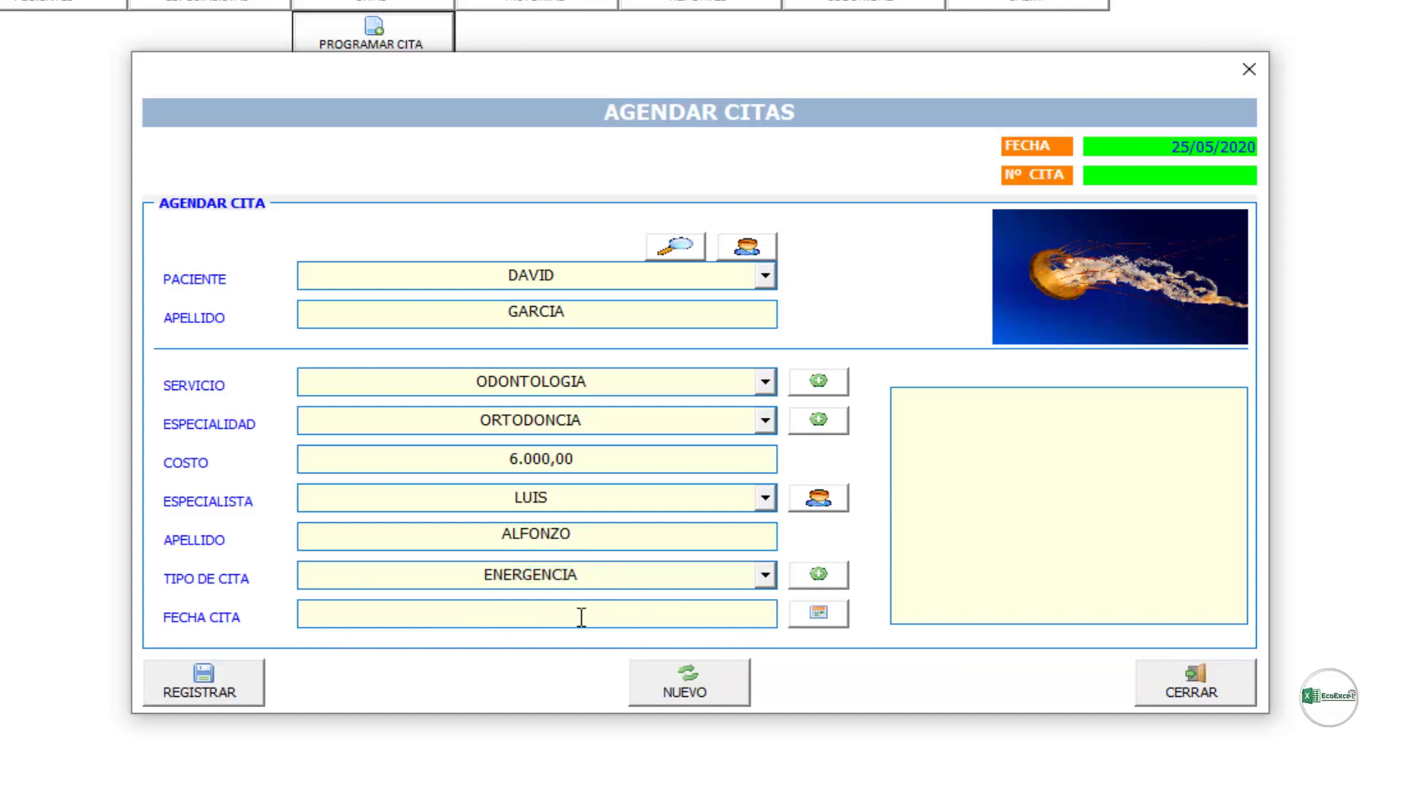
{"action": "double_click", "coordinate": [622, 615]}
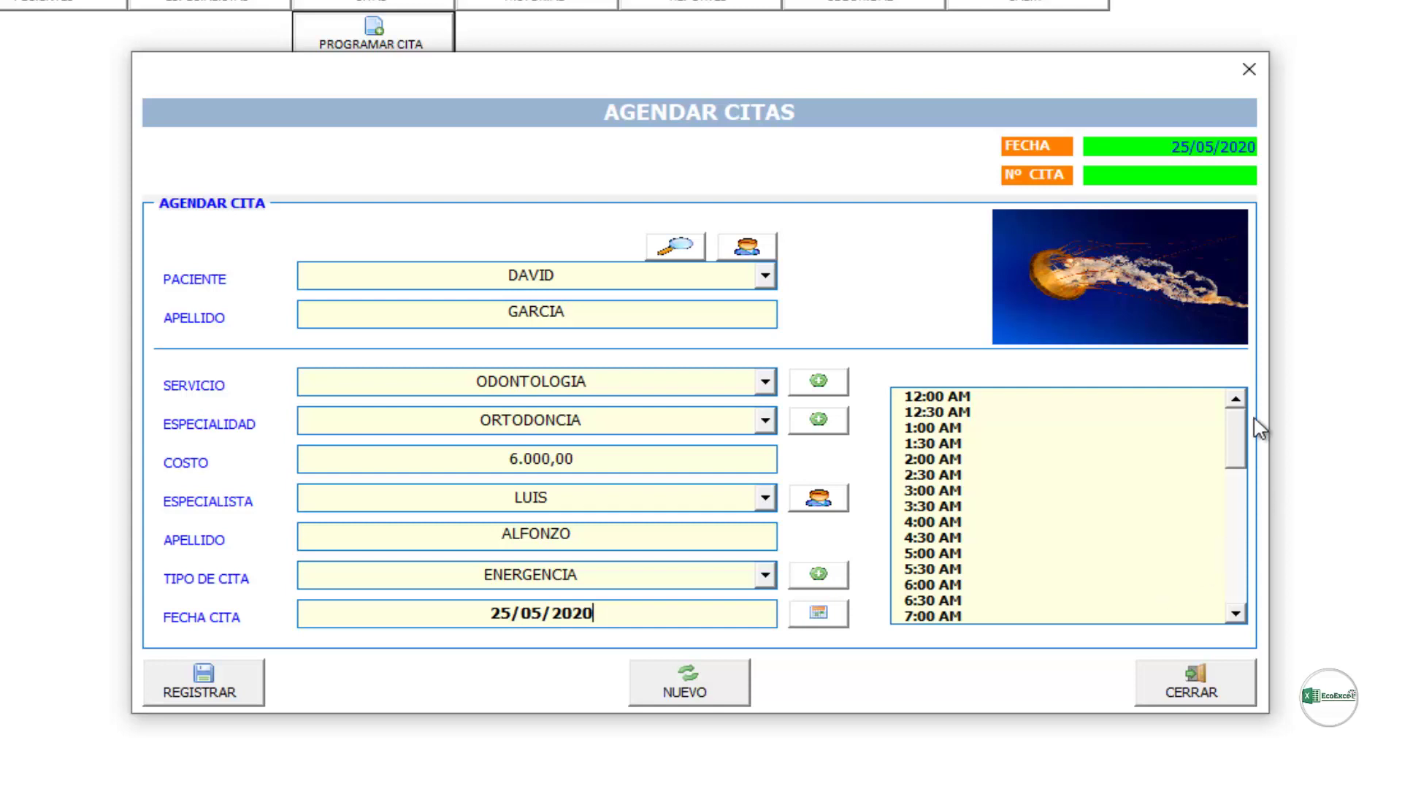
- Select the 11:00 AM, 11:30 AM, 12:00 PM and 12:30 PM time slots
{"action": "left_click_drag", "start_coordinate": [1243, 441], "coordinate": [1236, 510]}
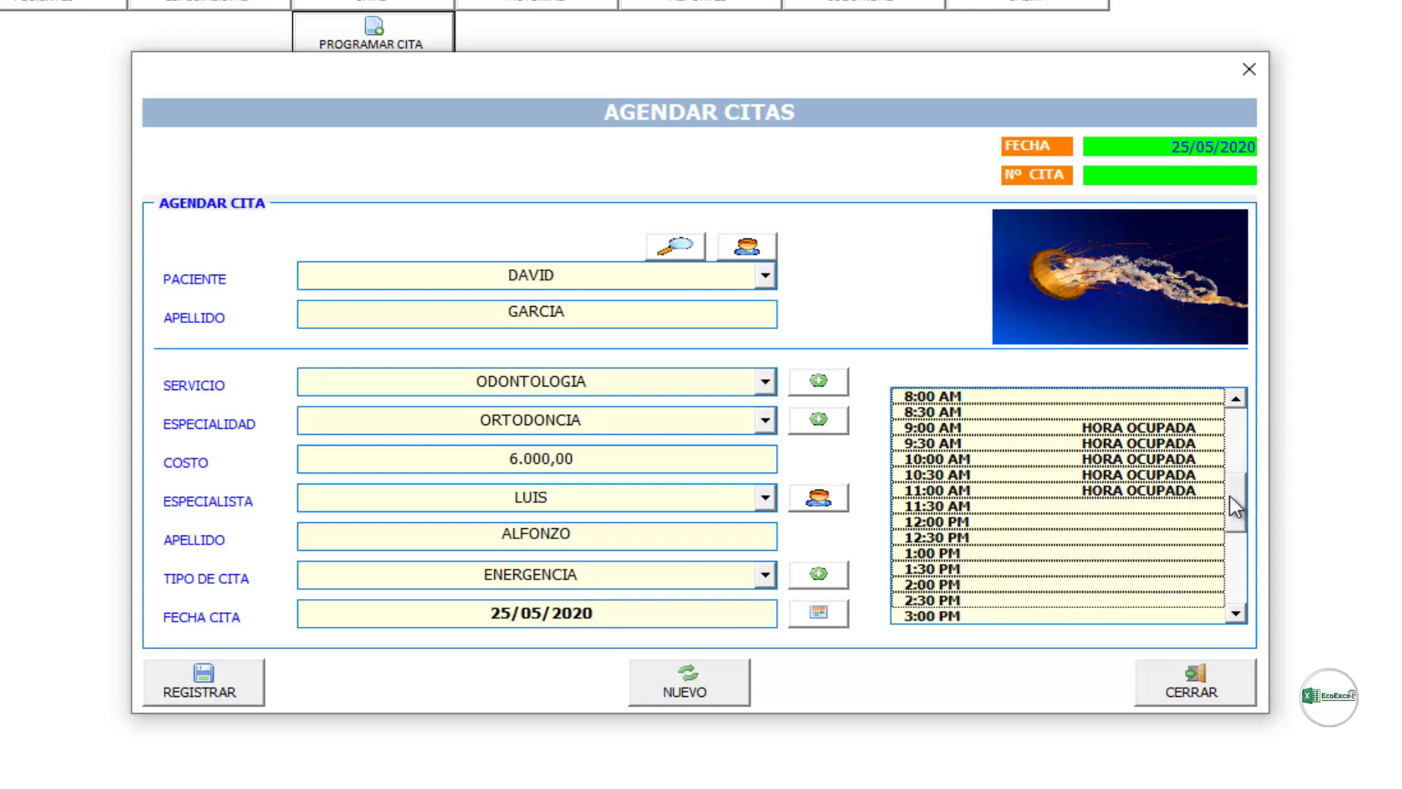
{"action": "left_click", "coordinate": [1033, 414]}
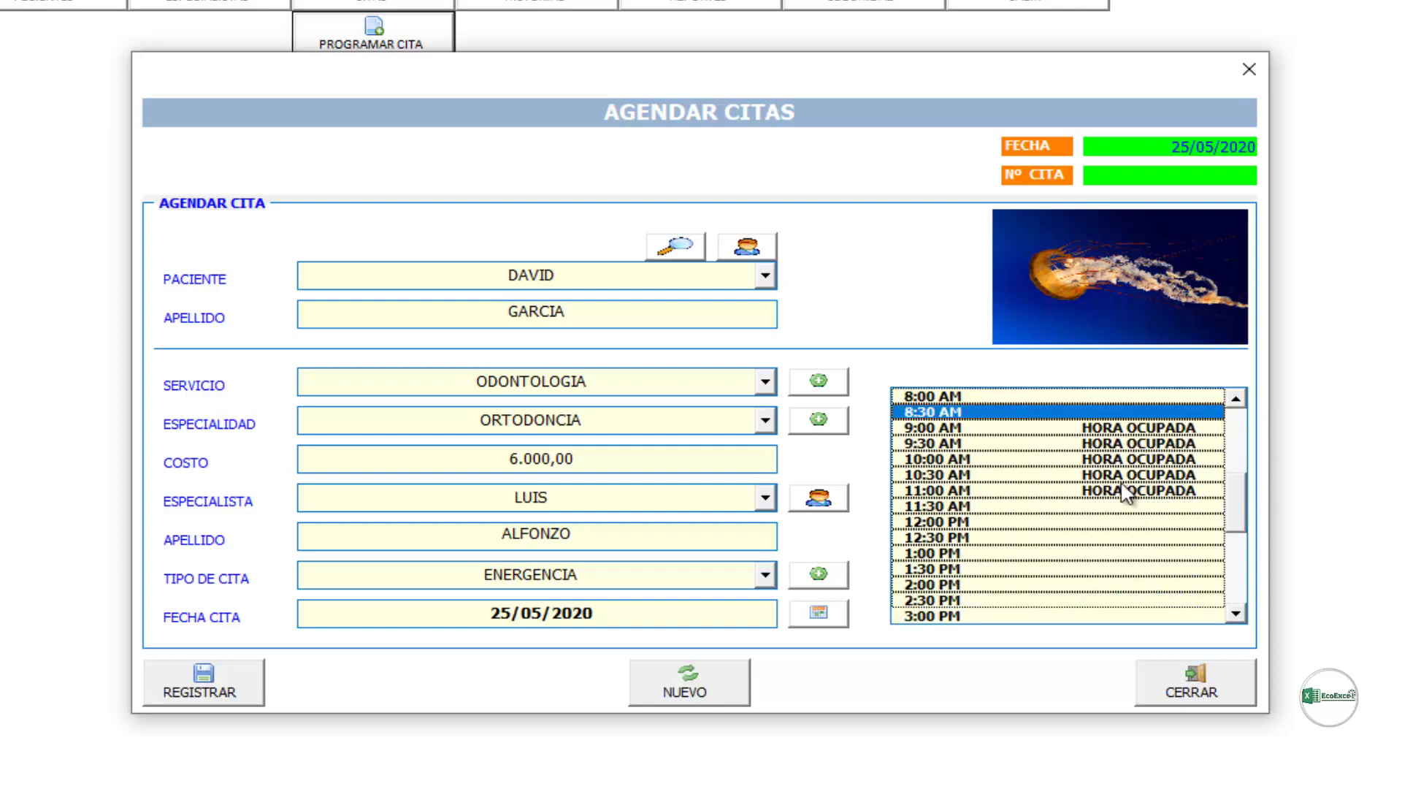
{"action": "left_click", "coordinate": [1153, 490]}
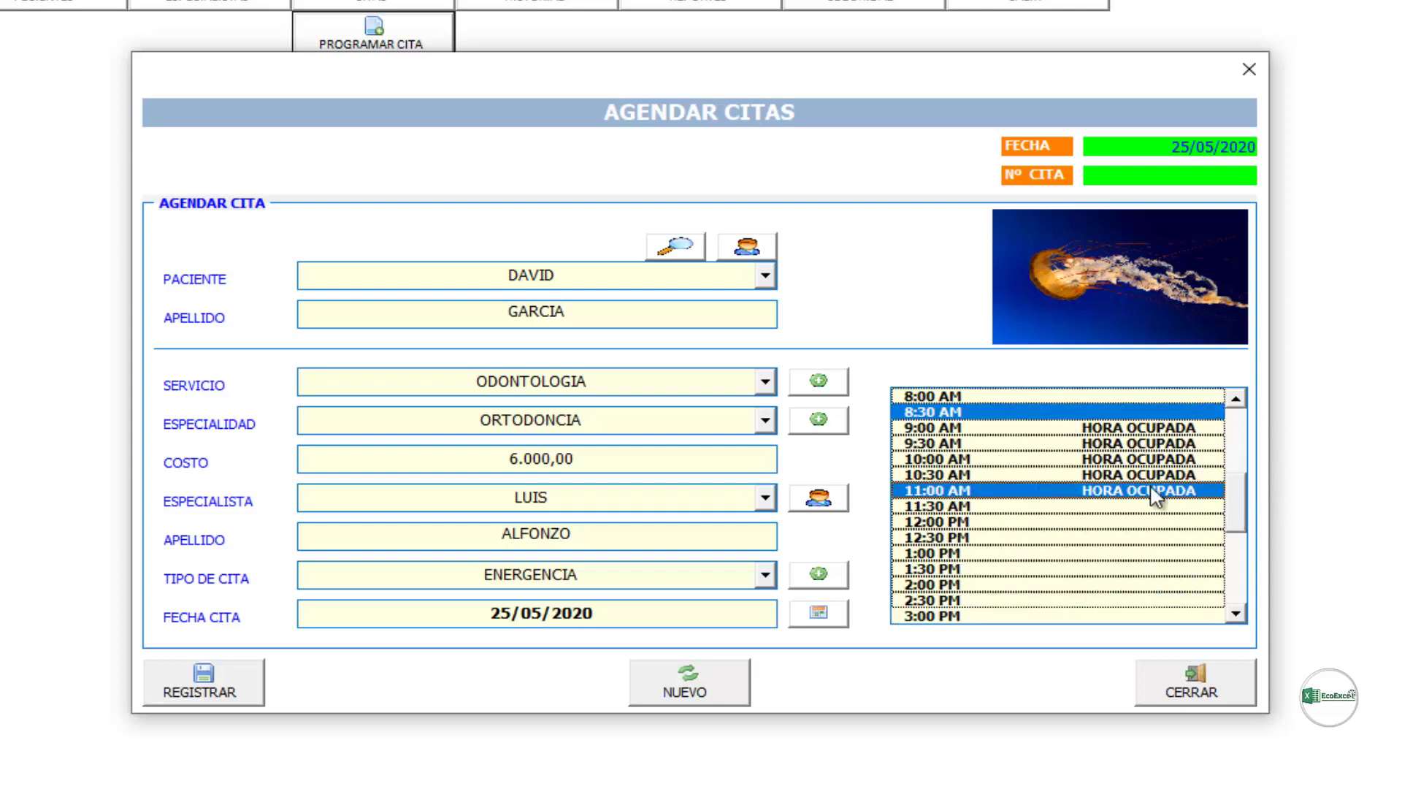
{"action": "left_click", "coordinate": [1057, 412]}
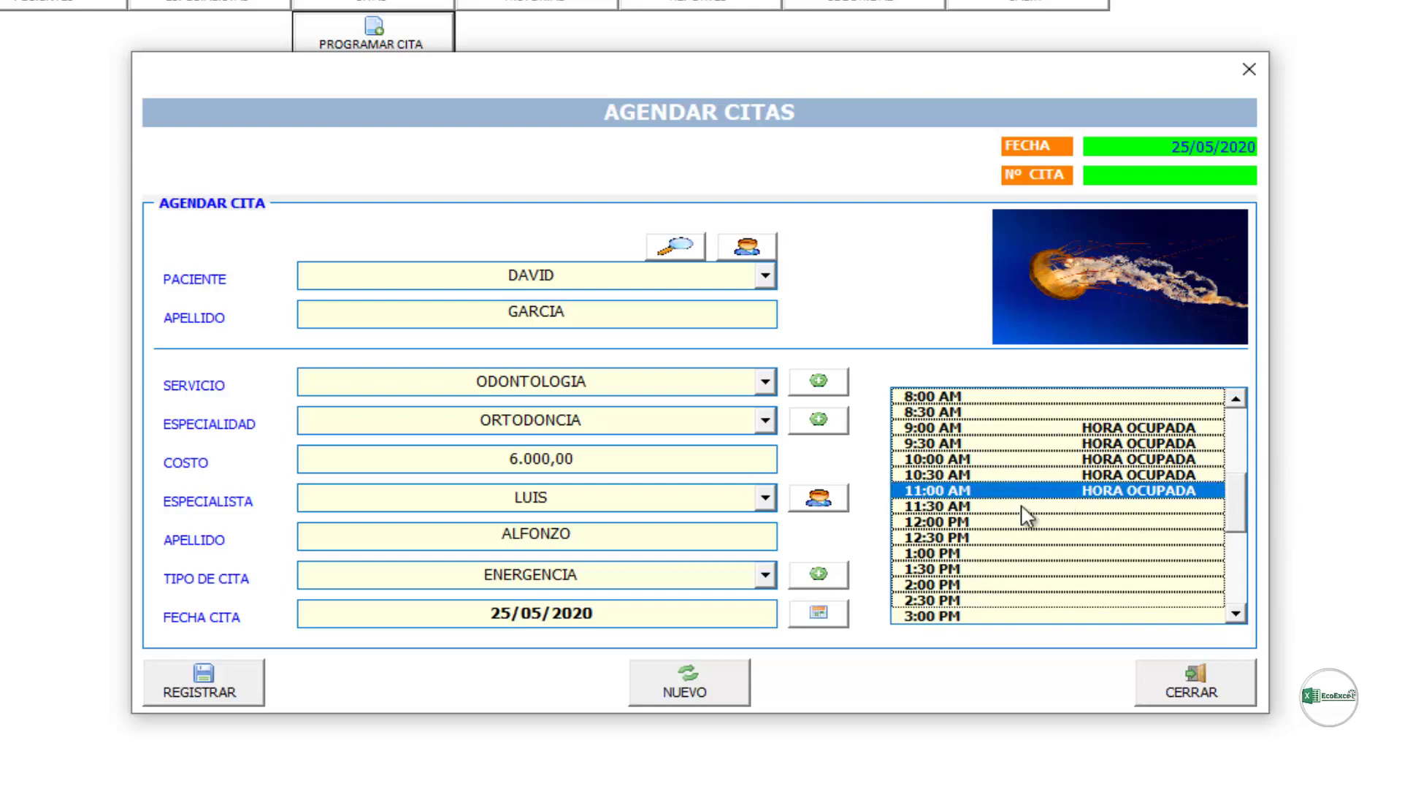
{"action": "left_click", "coordinate": [1059, 505]}
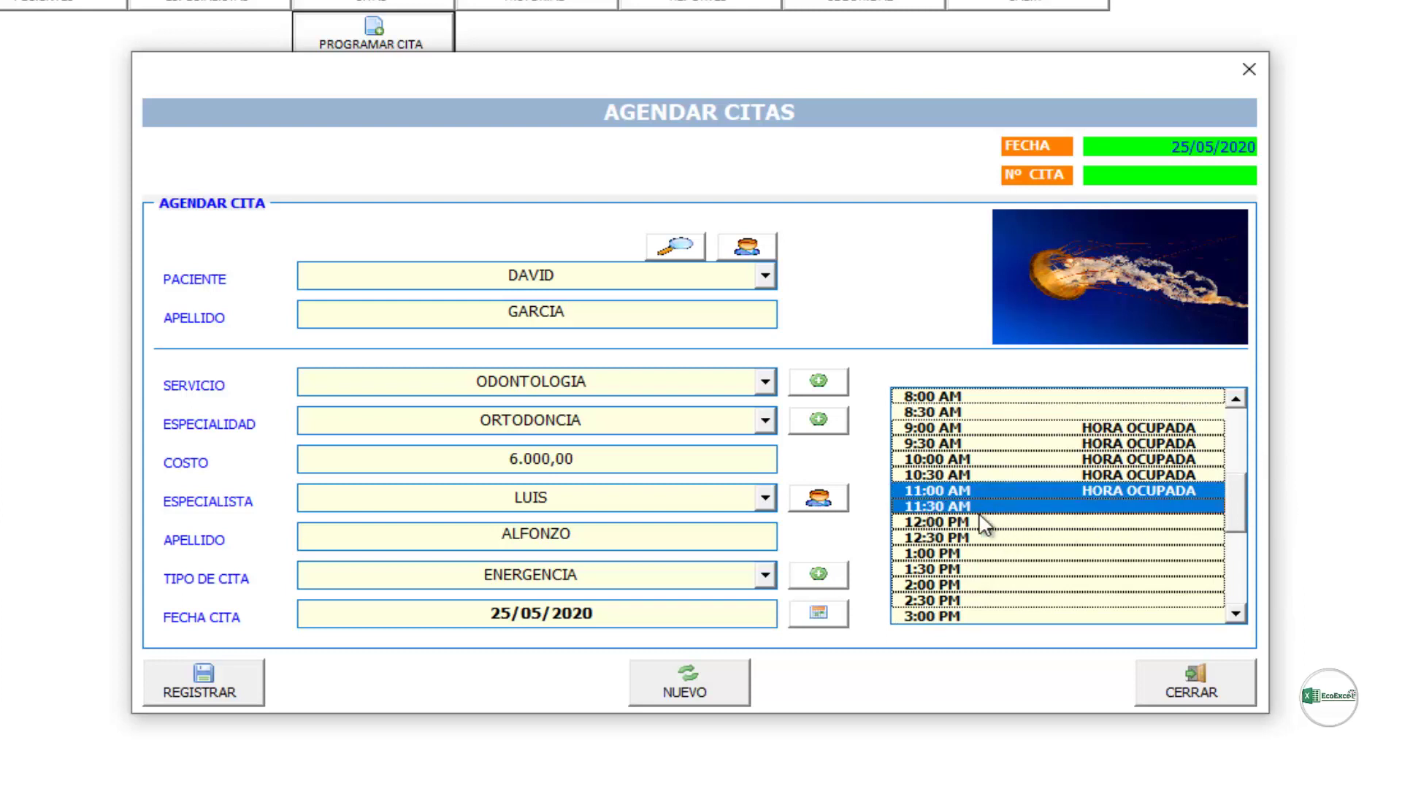
{"action": "left_click", "coordinate": [1015, 521]}
{"action": "left_click", "coordinate": [968, 537]}
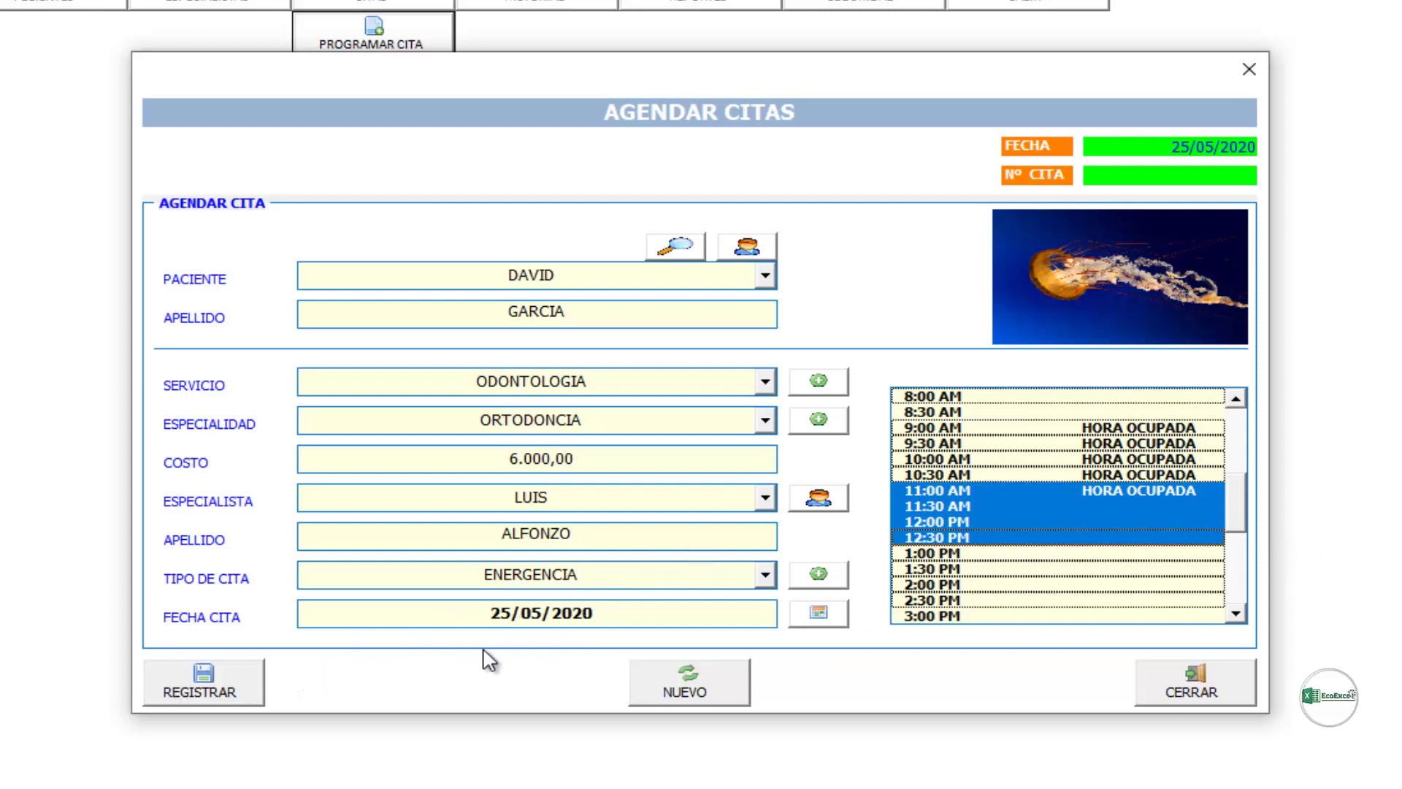
- Swap the already-booked 11:00 AM slot for 1:00 PM and register appointment 000000014
{"action": "left_click", "coordinate": [226, 686]}
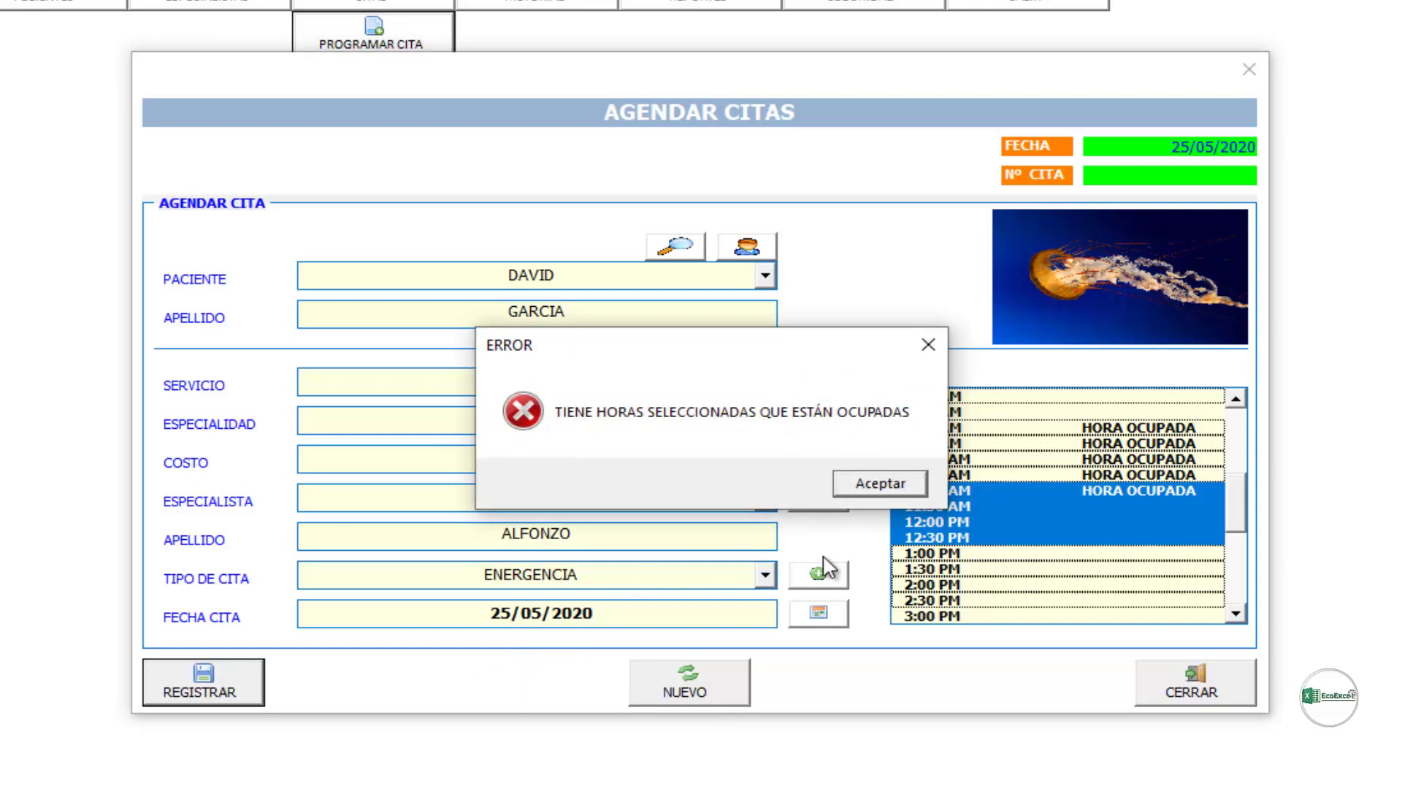
{"action": "left_click", "coordinate": [882, 485]}
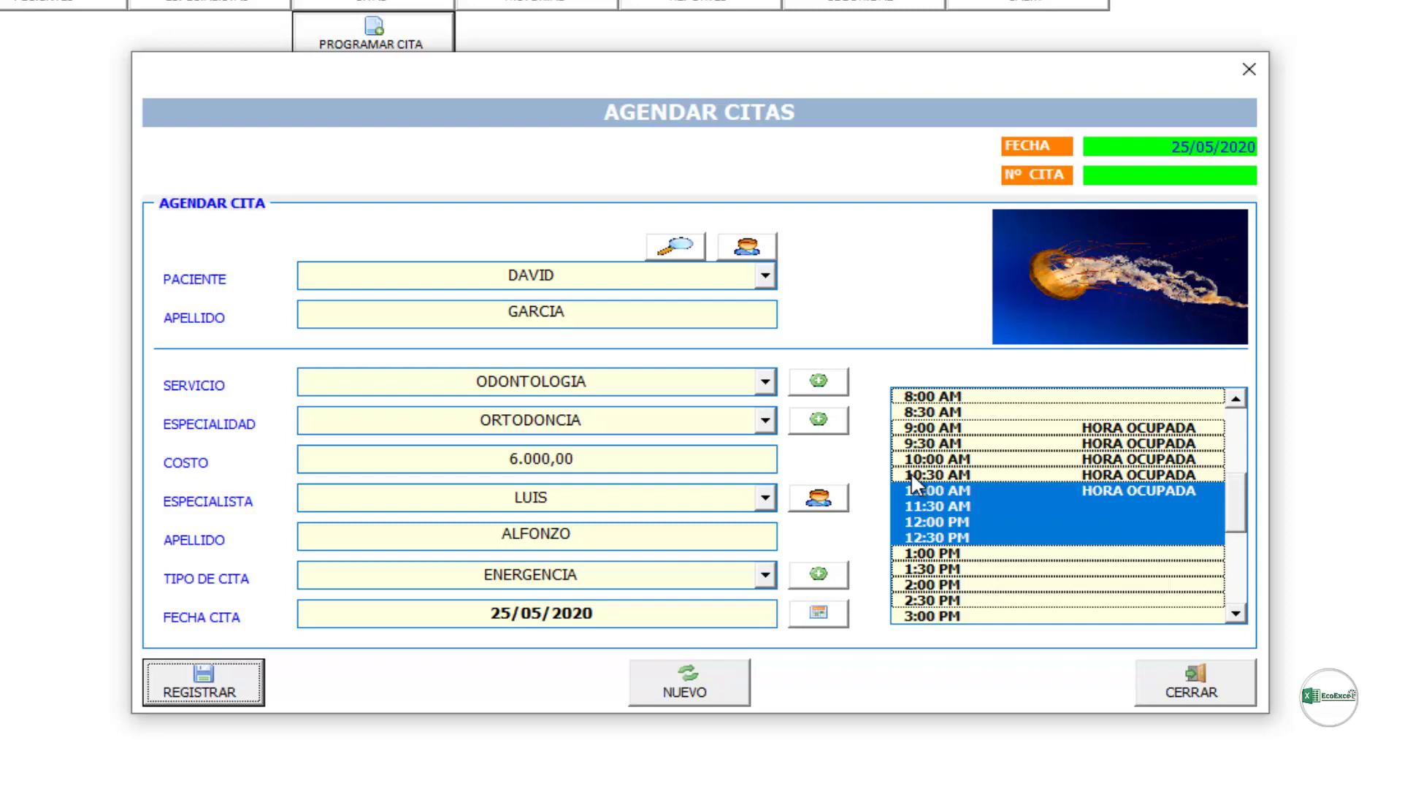
{"action": "left_click", "coordinate": [1111, 491]}
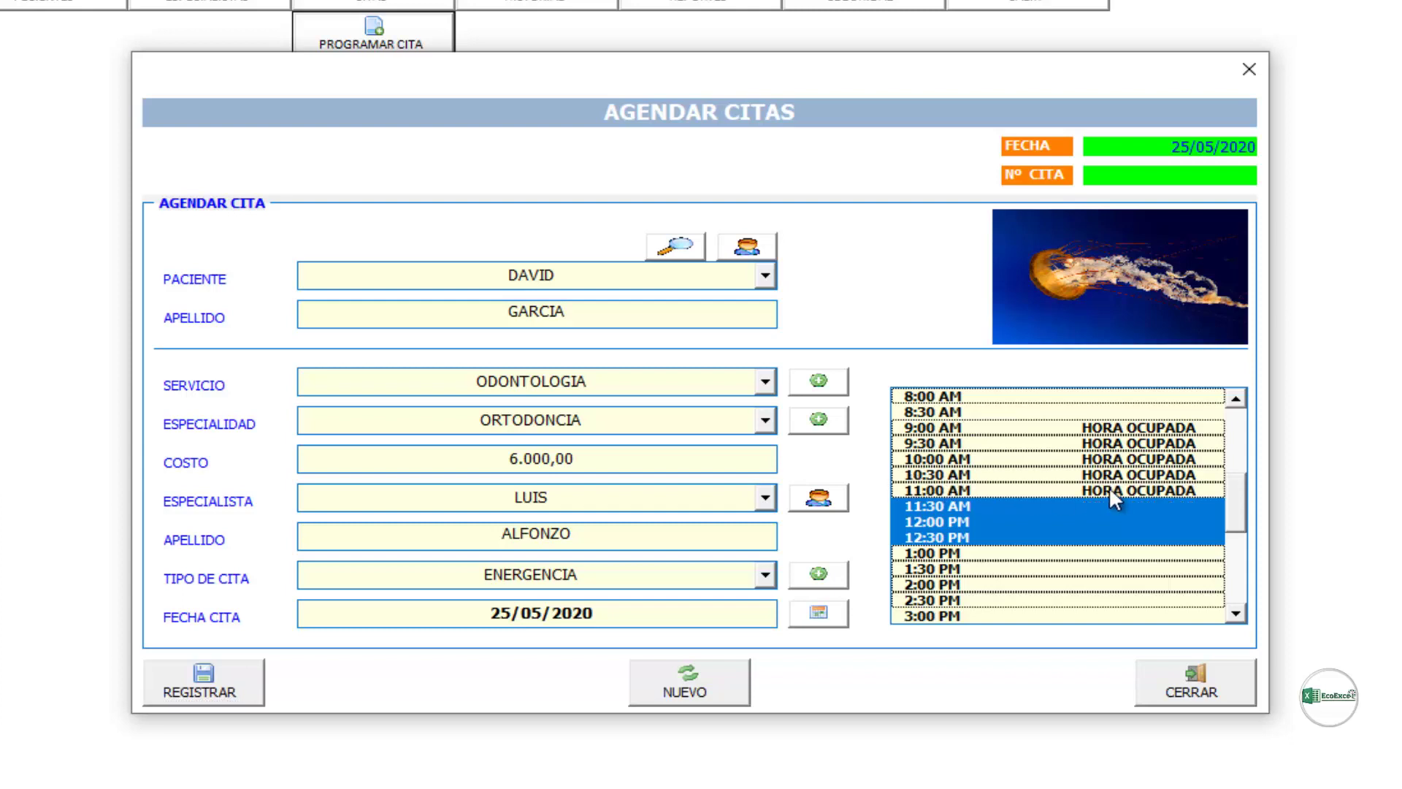
{"action": "left_click", "coordinate": [985, 552]}
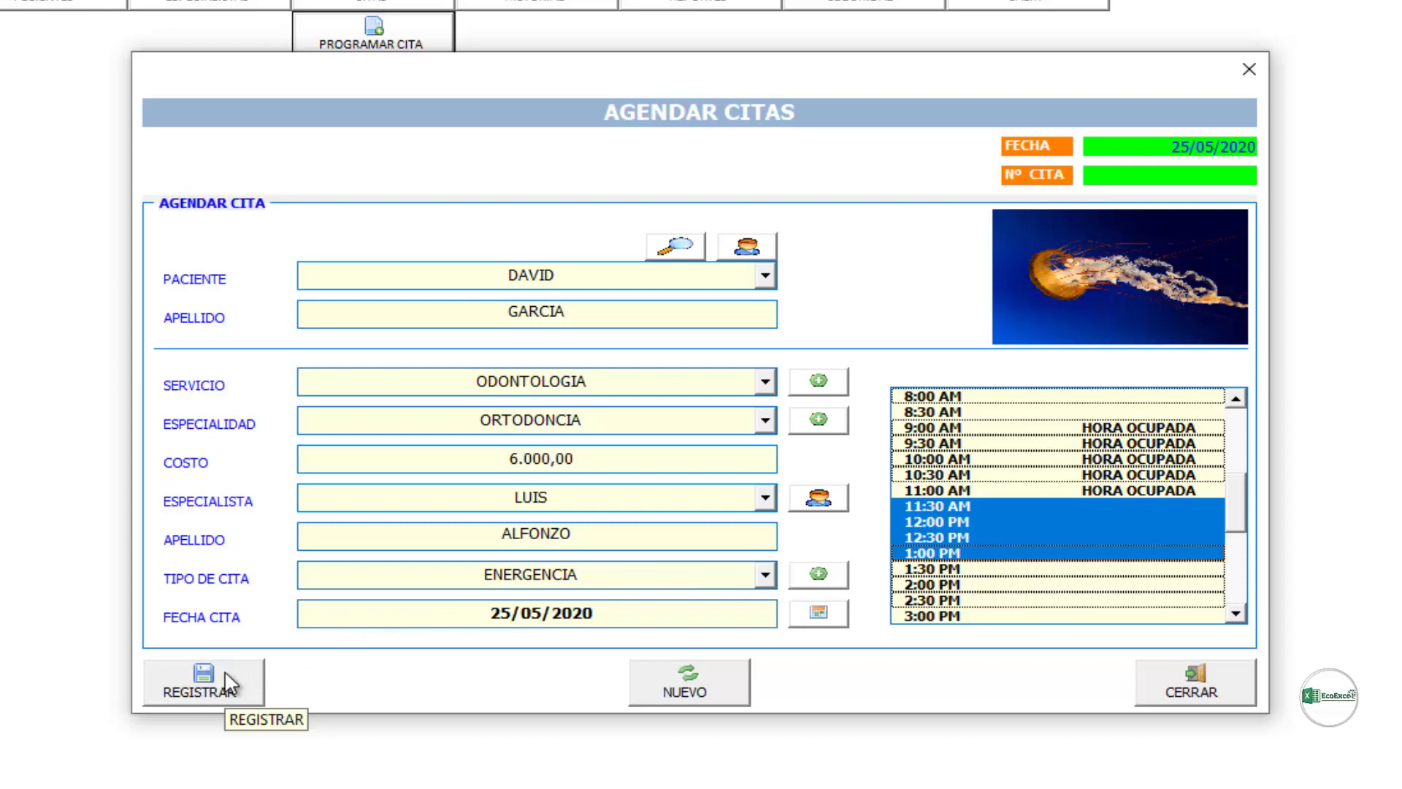
{"action": "left_click", "coordinate": [232, 690]}
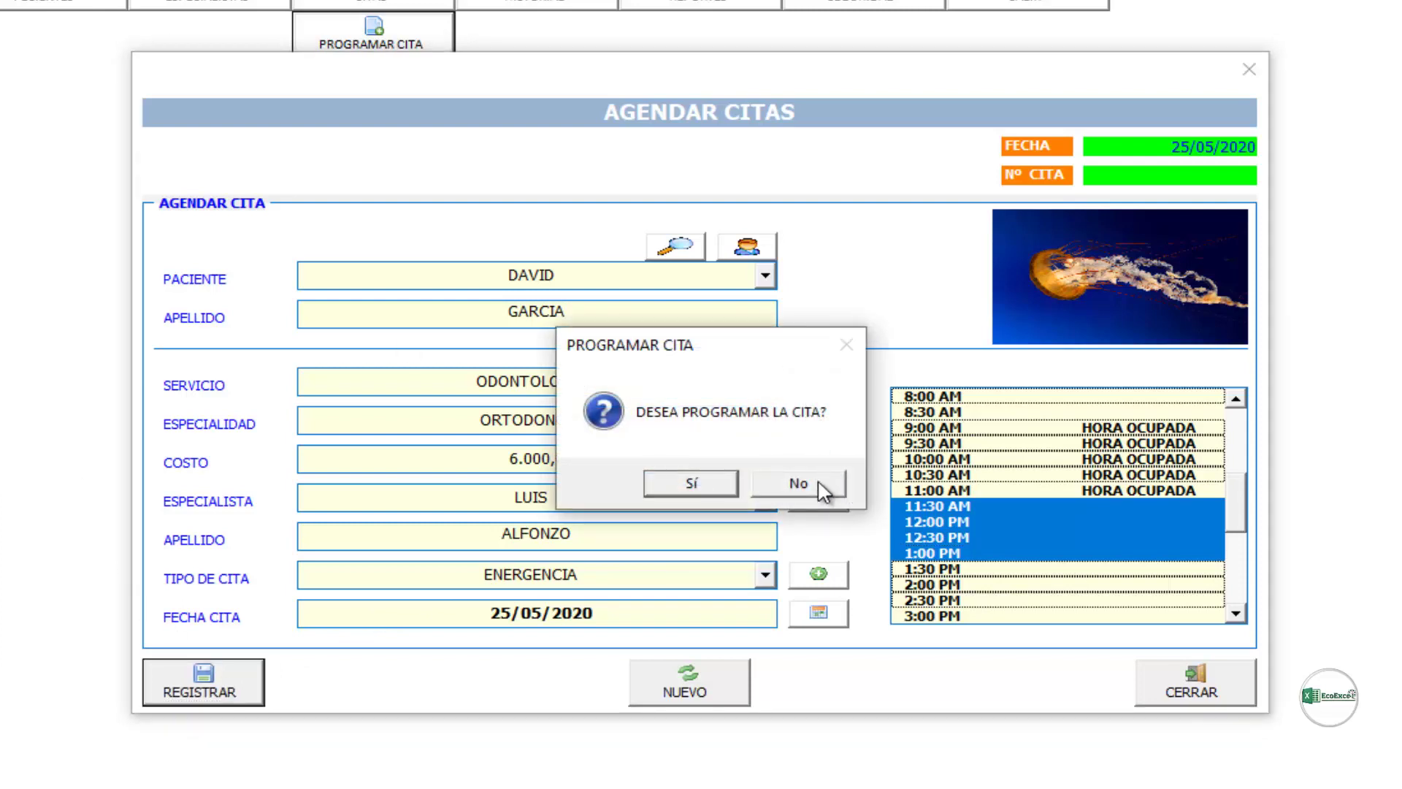
{"action": "left_click", "coordinate": [692, 484]}
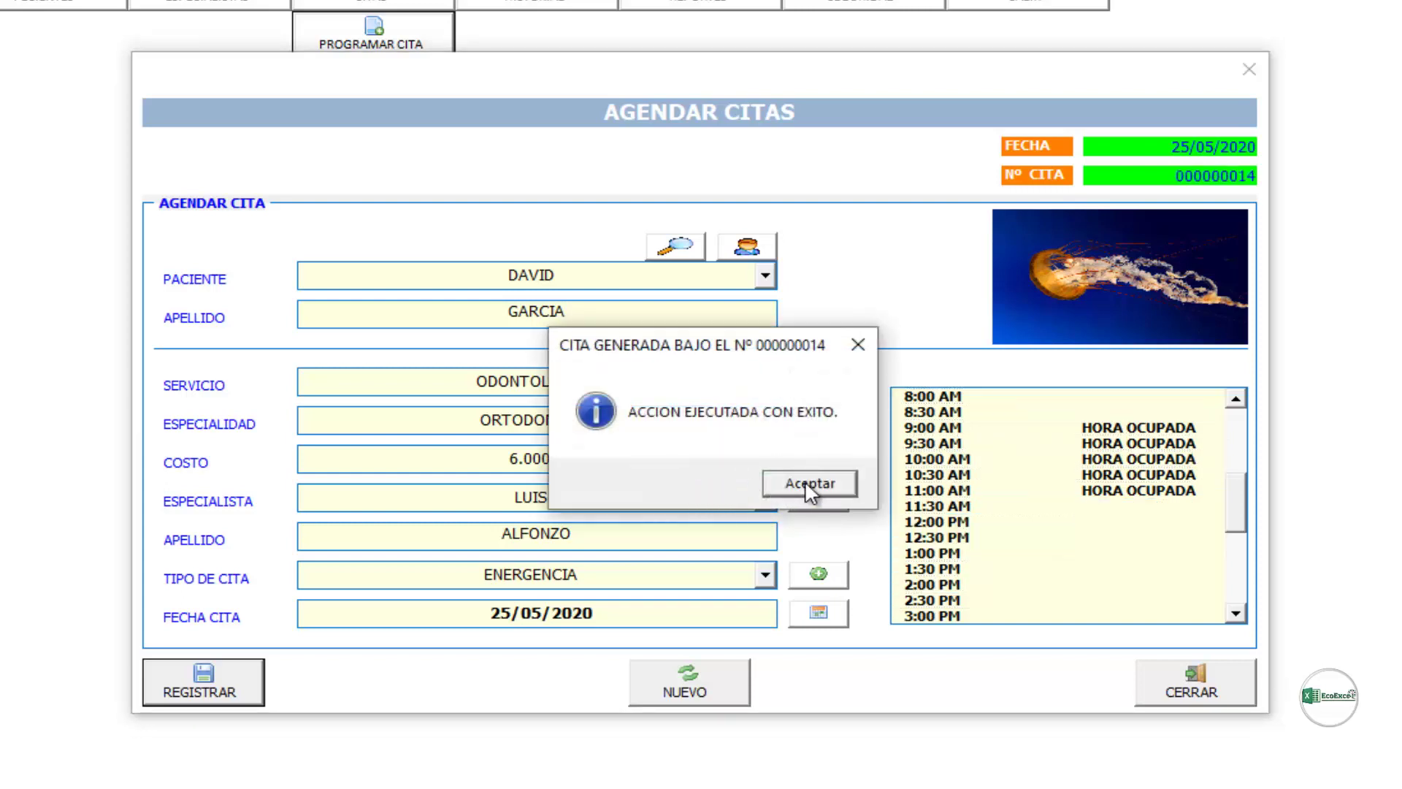
{"action": "left_click", "coordinate": [806, 483]}
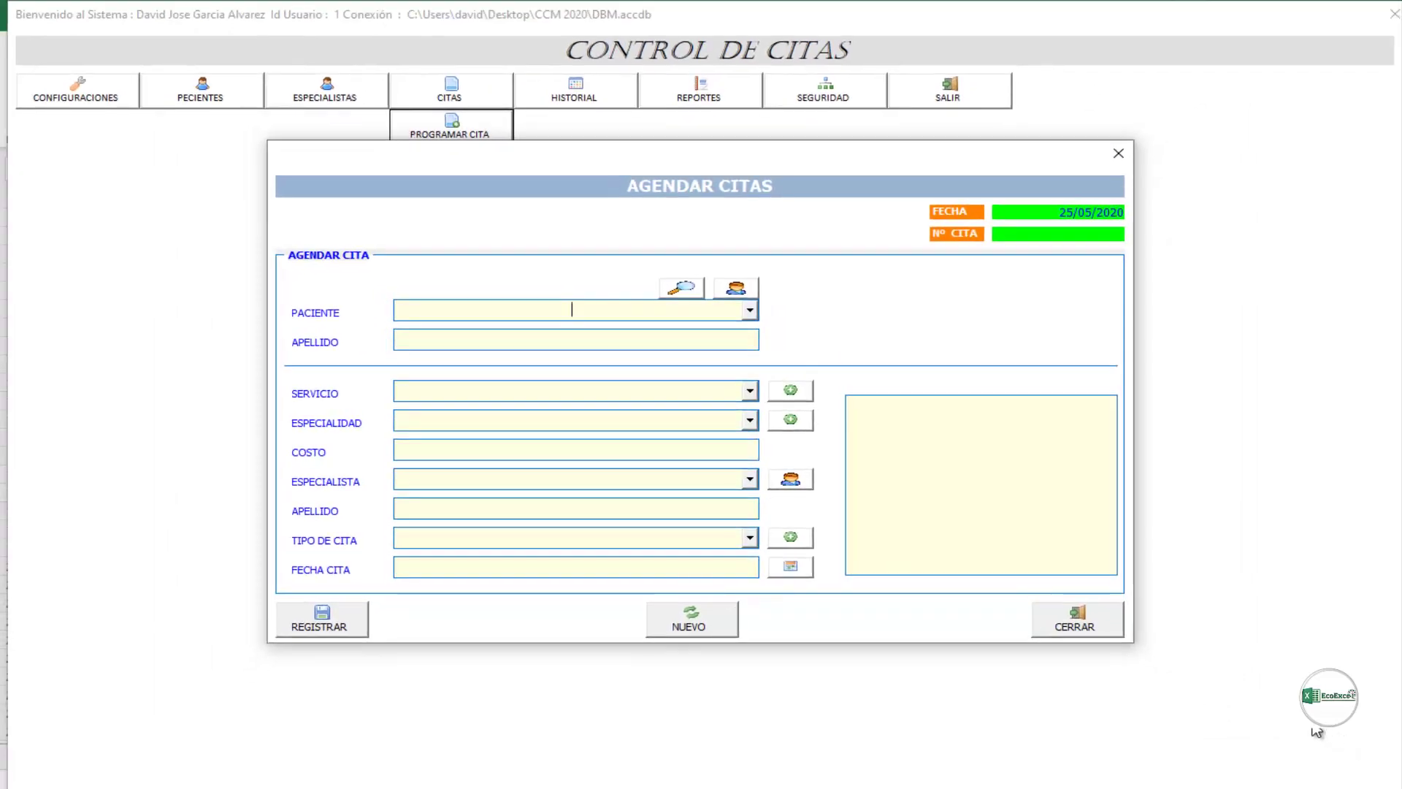
- Close the scheduling form and open the REPORTES > CITAS PENDIENTES report
{"action": "left_click", "coordinate": [1100, 629]}
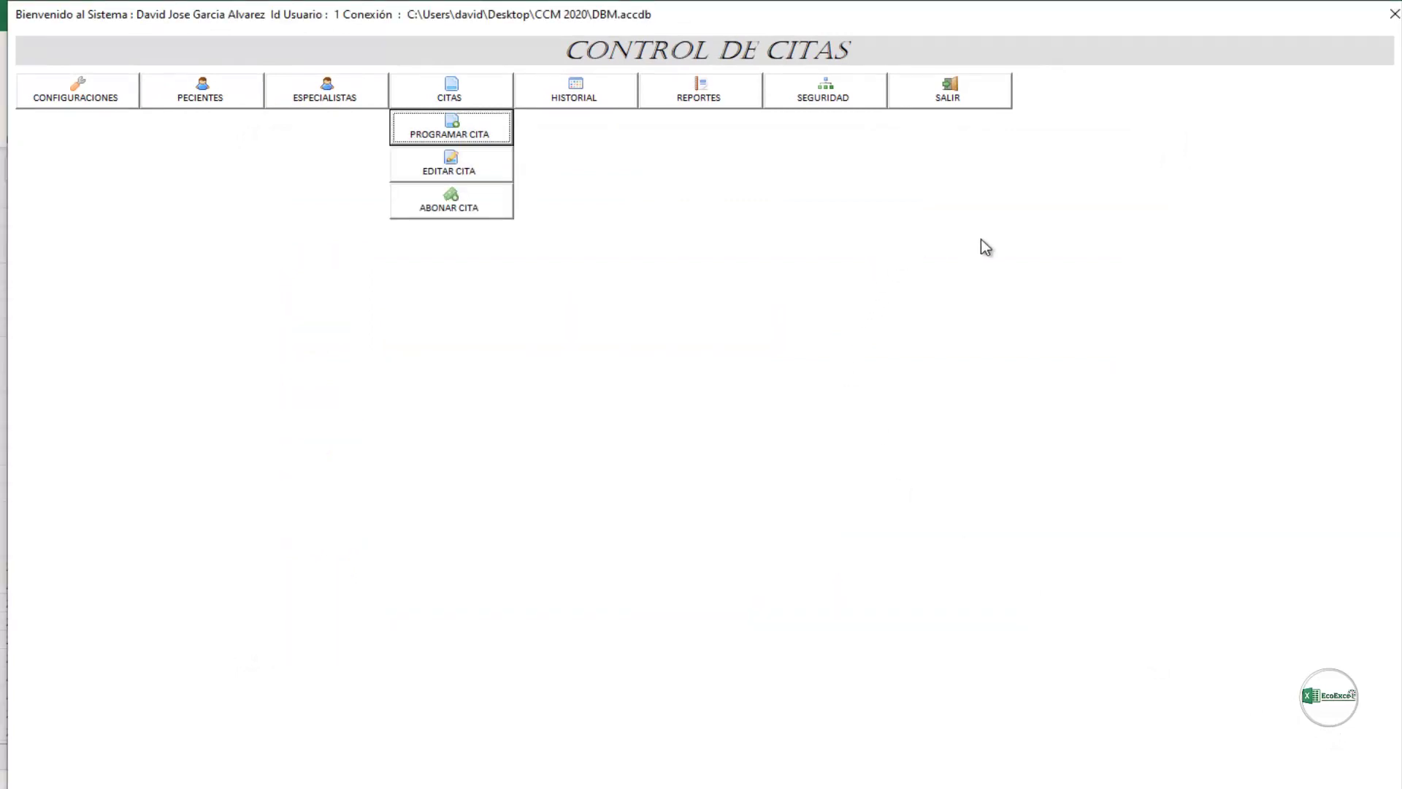
{"action": "left_click", "coordinate": [718, 103]}
{"action": "left_click", "coordinate": [740, 139]}
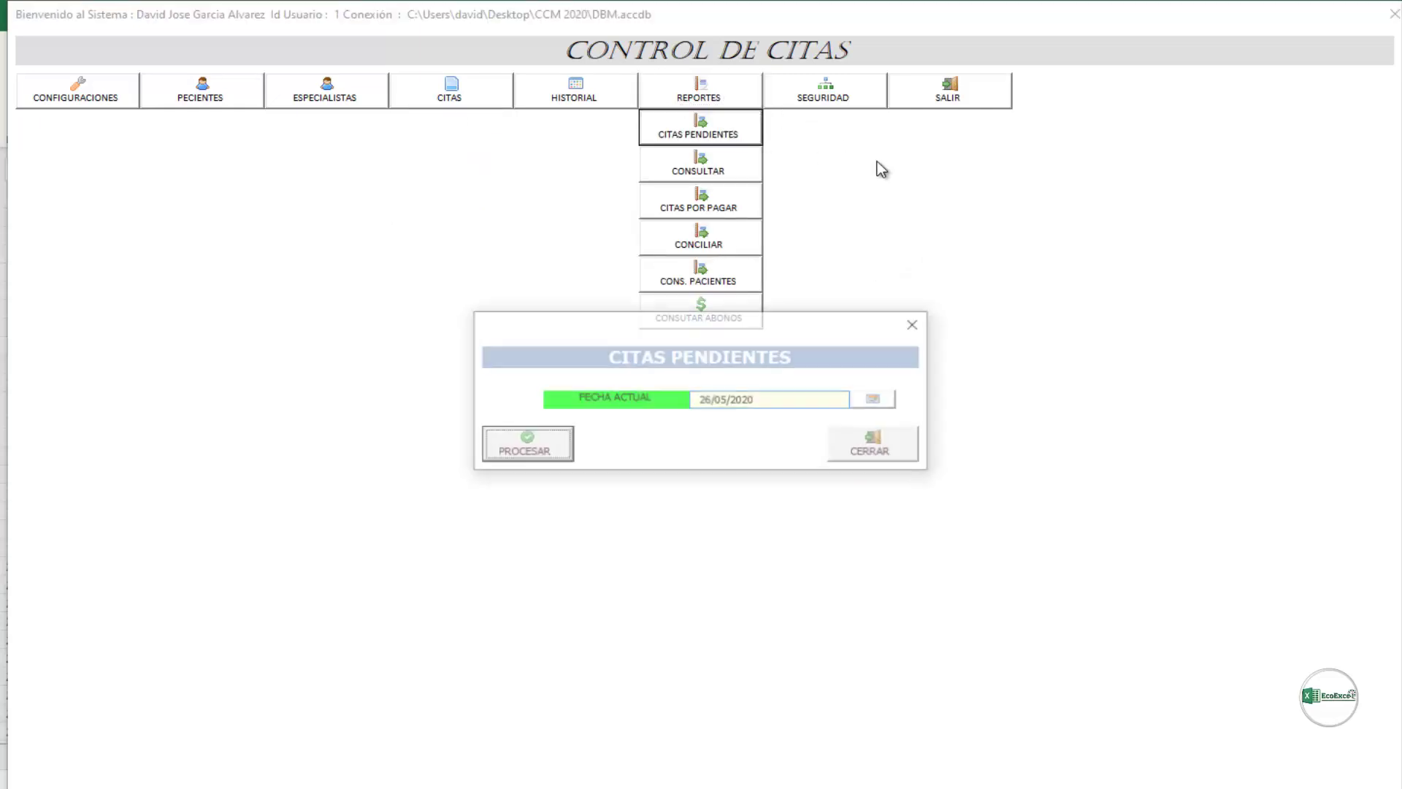
- Set the report date to 25/05/2020 and run PROCESAR to show the print preview
{"action": "double_click", "coordinate": [780, 402]}
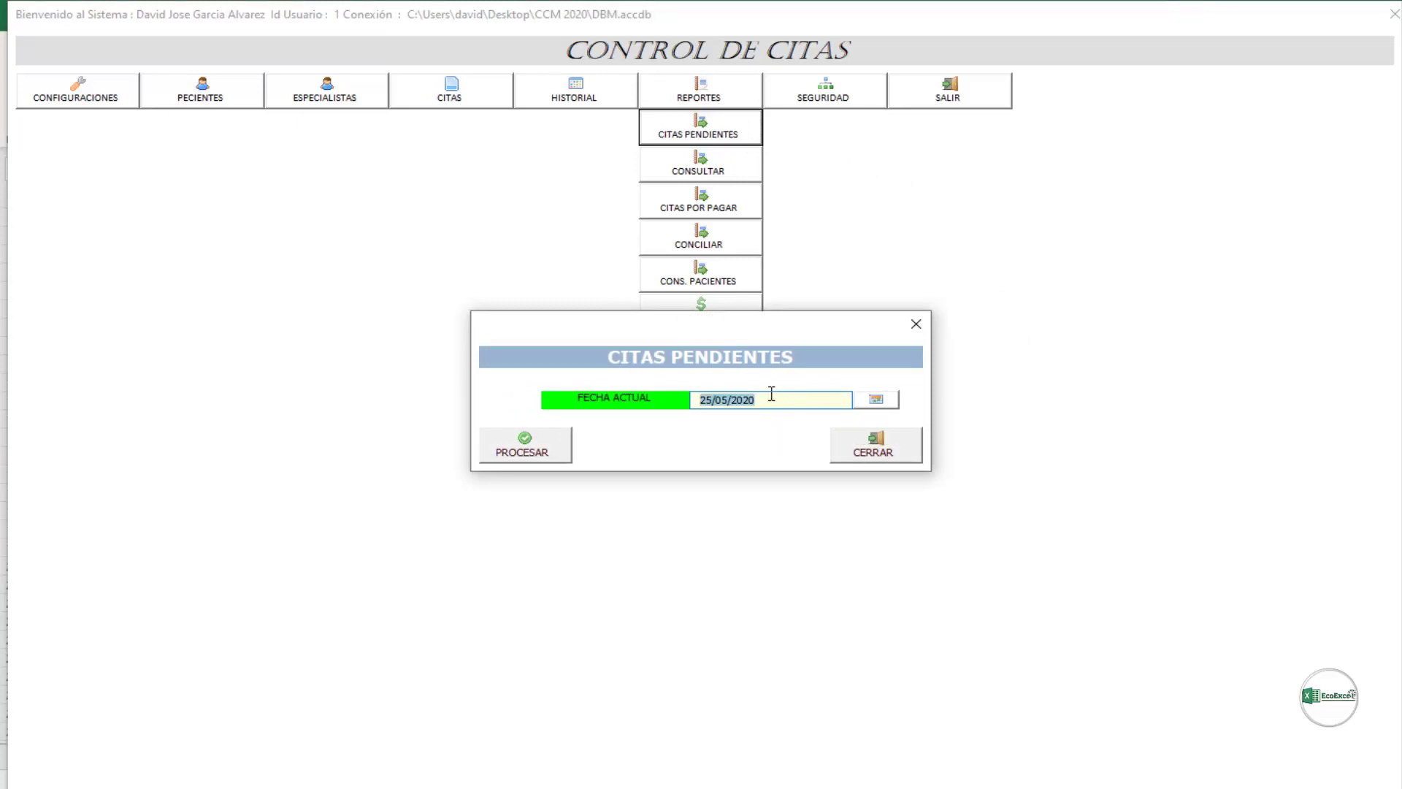
{"action": "left_click", "coordinate": [764, 395]}
{"action": "left_click_drag", "start_coordinate": [764, 394], "coordinate": [661, 411]}
{"action": "key", "text": "BackSpace"}
{"action": "type", "text": "25"}
{"action": "type", "text": "/0"}
{"action": "type", "text": "5/2020"}
{"action": "left_click", "coordinate": [719, 397]}
{"action": "left_click", "coordinate": [546, 448]}
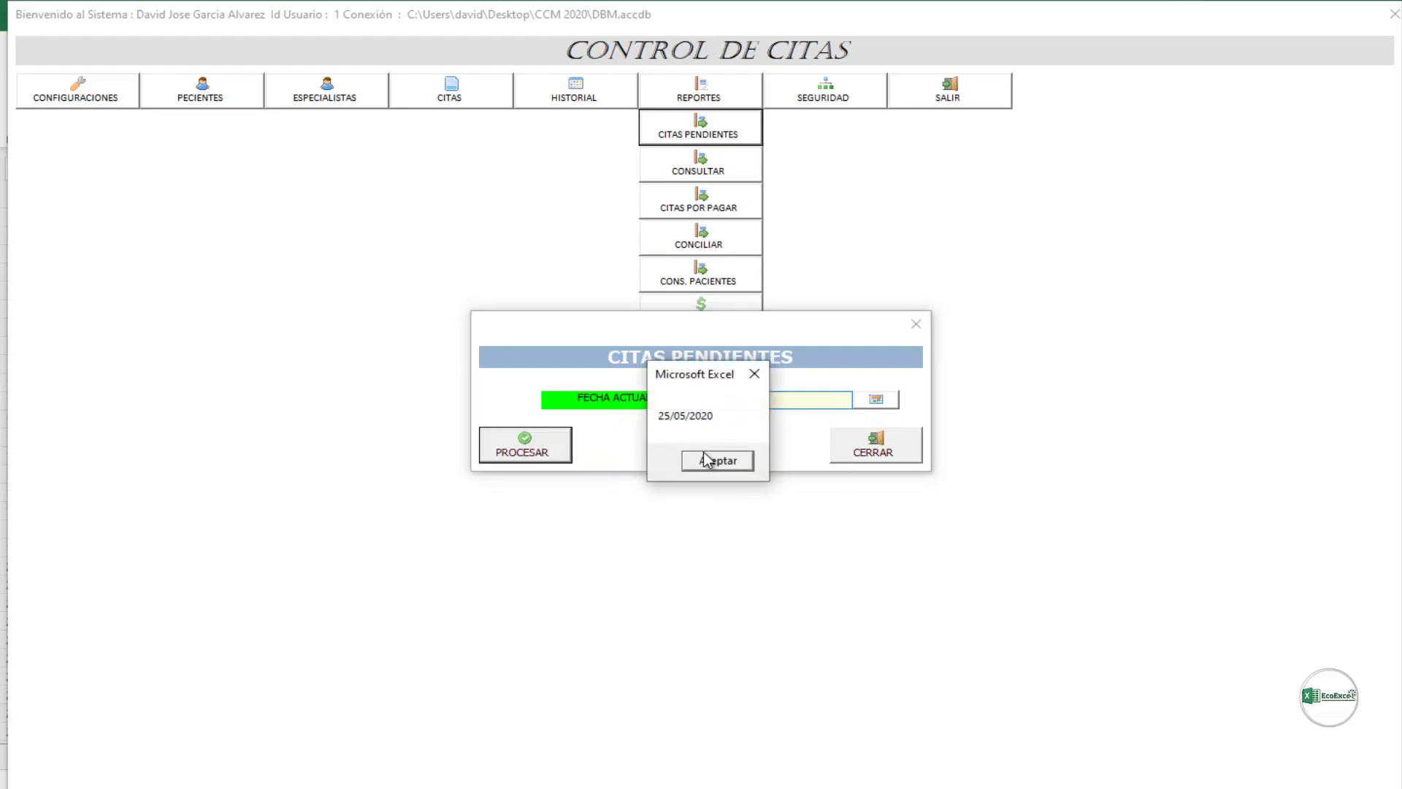
{"action": "left_click", "coordinate": [720, 459]}
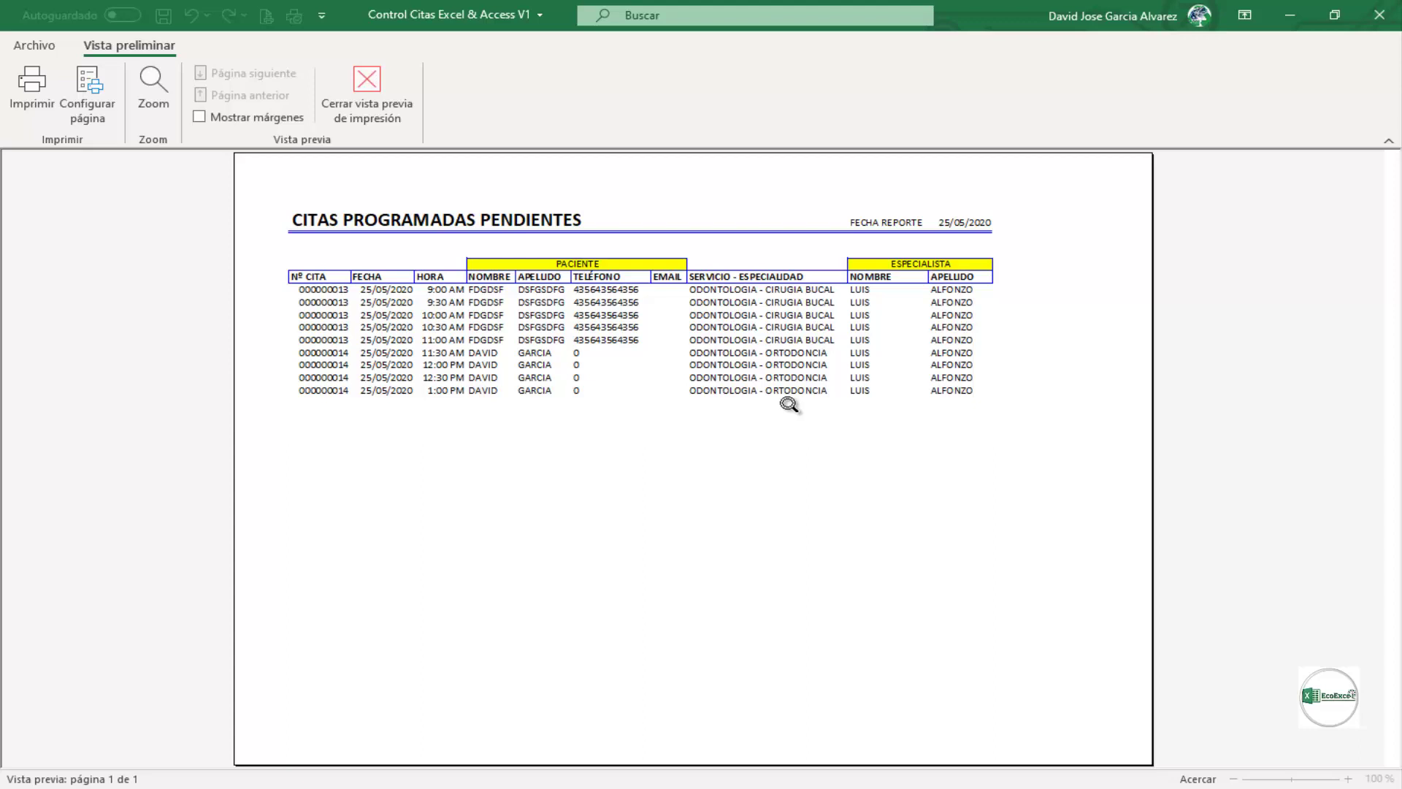
- Zoom in to review the report, then close print preview and return to the main menu
{"action": "left_click", "coordinate": [618, 301]}
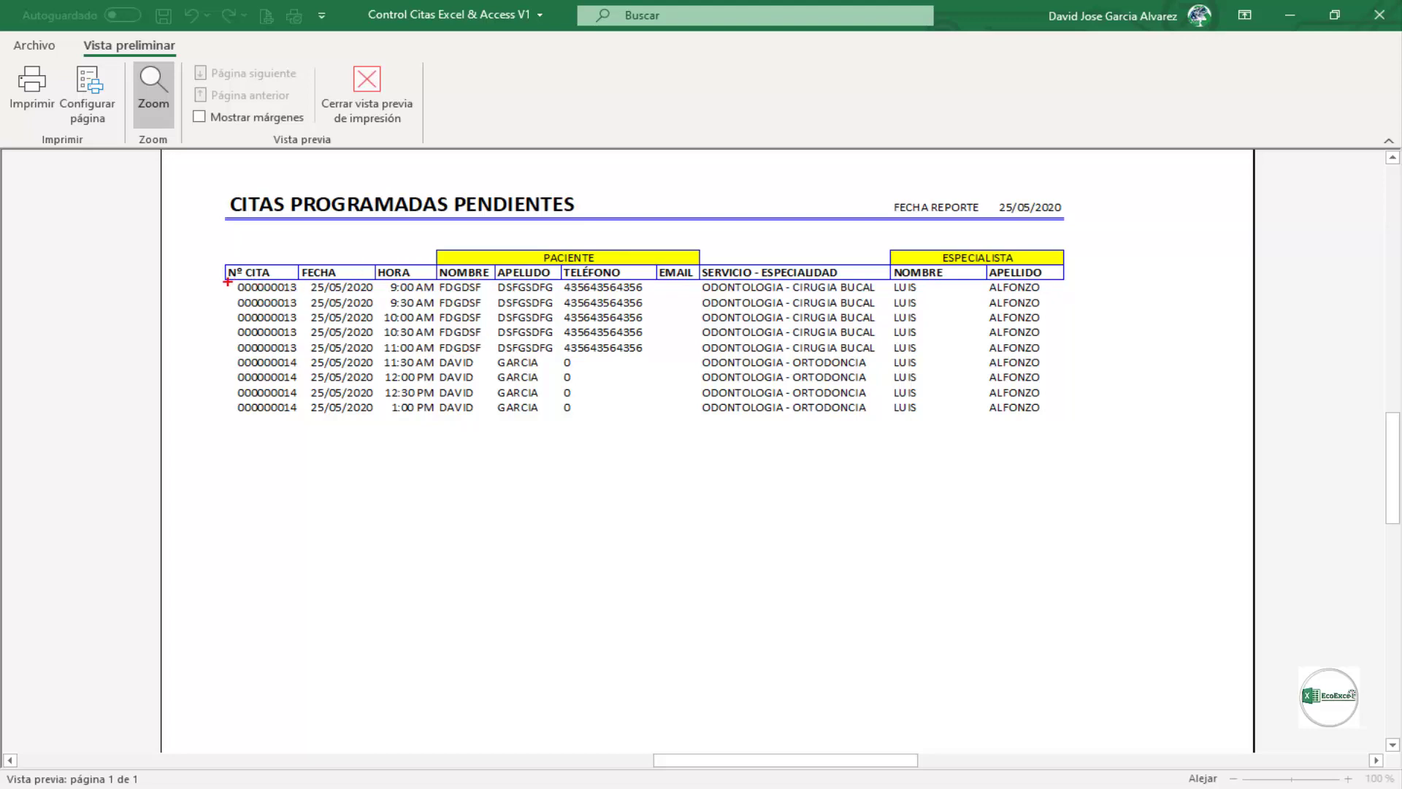
{"action": "left_click_drag", "start_coordinate": [224, 279], "coordinate": [506, 346]}
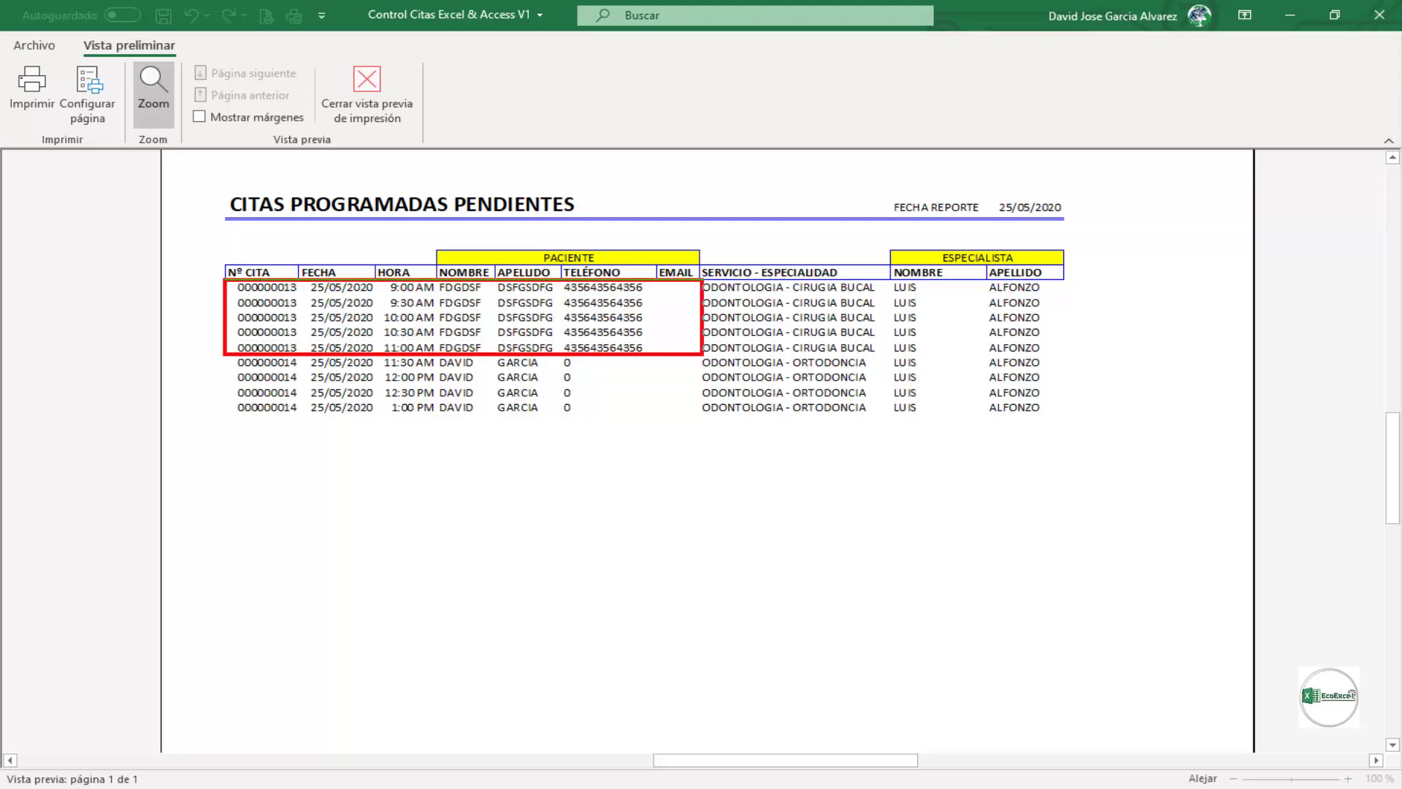
{"action": "left_click_drag", "start_coordinate": [505, 346], "coordinate": [1062, 356]}
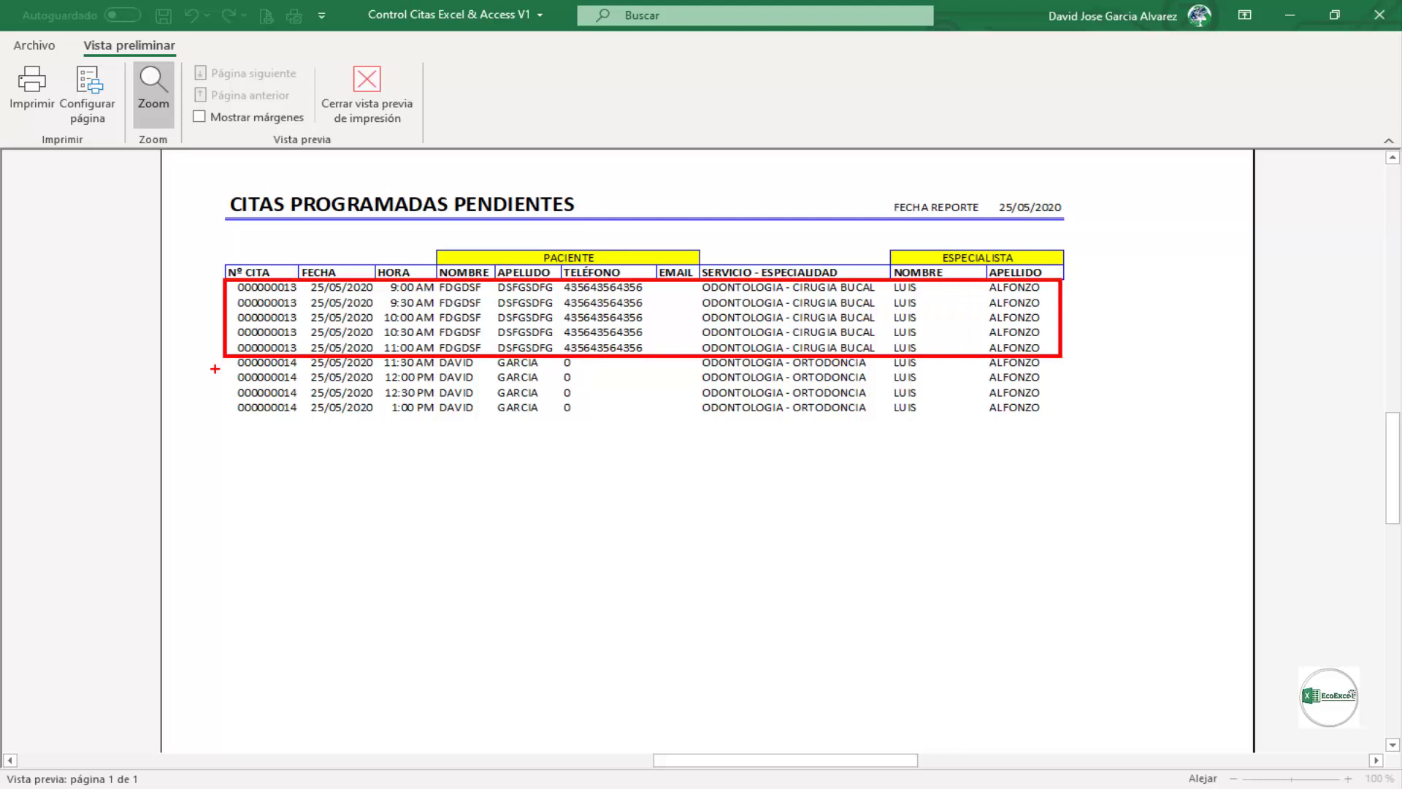
{"action": "left_click_drag", "start_coordinate": [212, 355], "coordinate": [1086, 431]}
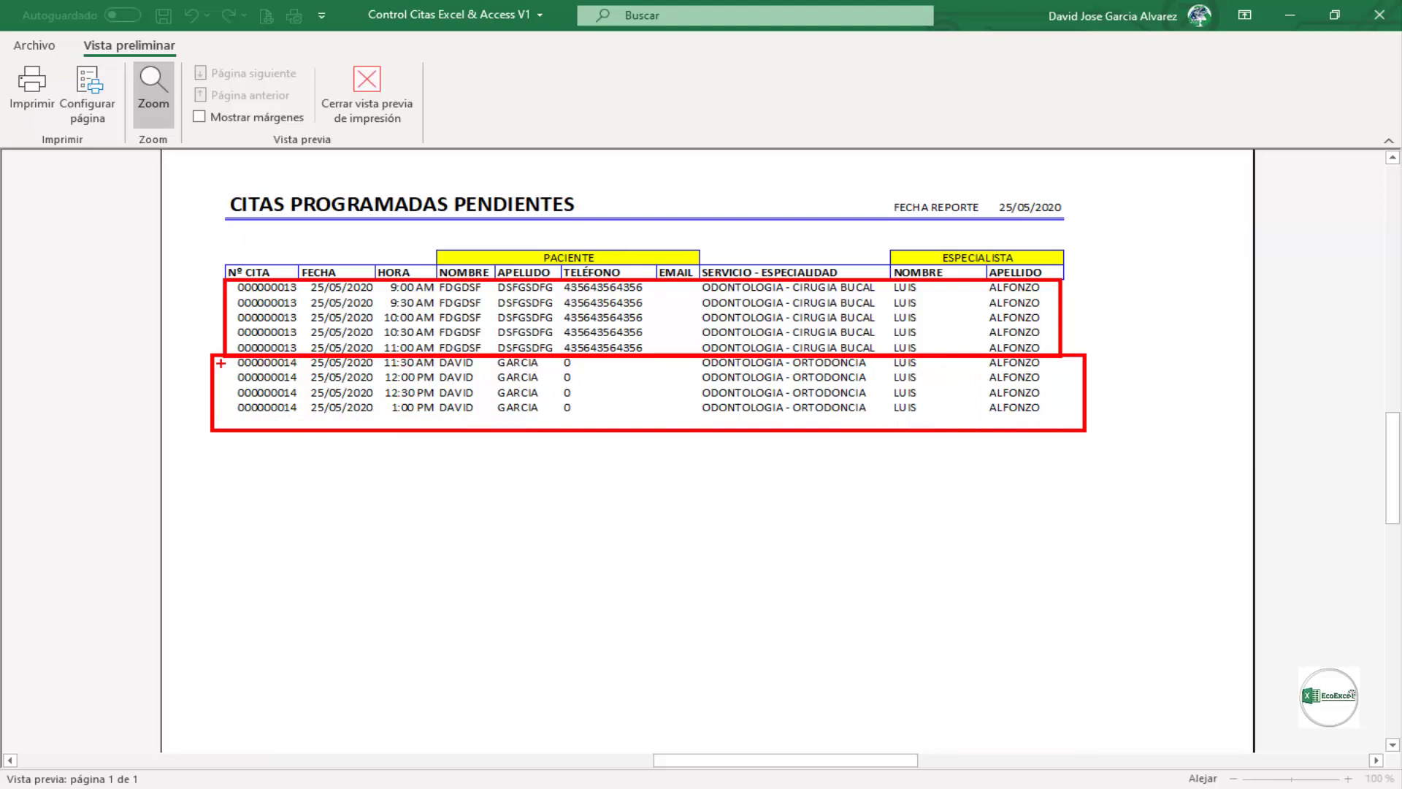
{"action": "left_click_drag", "start_coordinate": [221, 363], "coordinate": [175, 362]}
{"action": "key", "text": "Escape"}
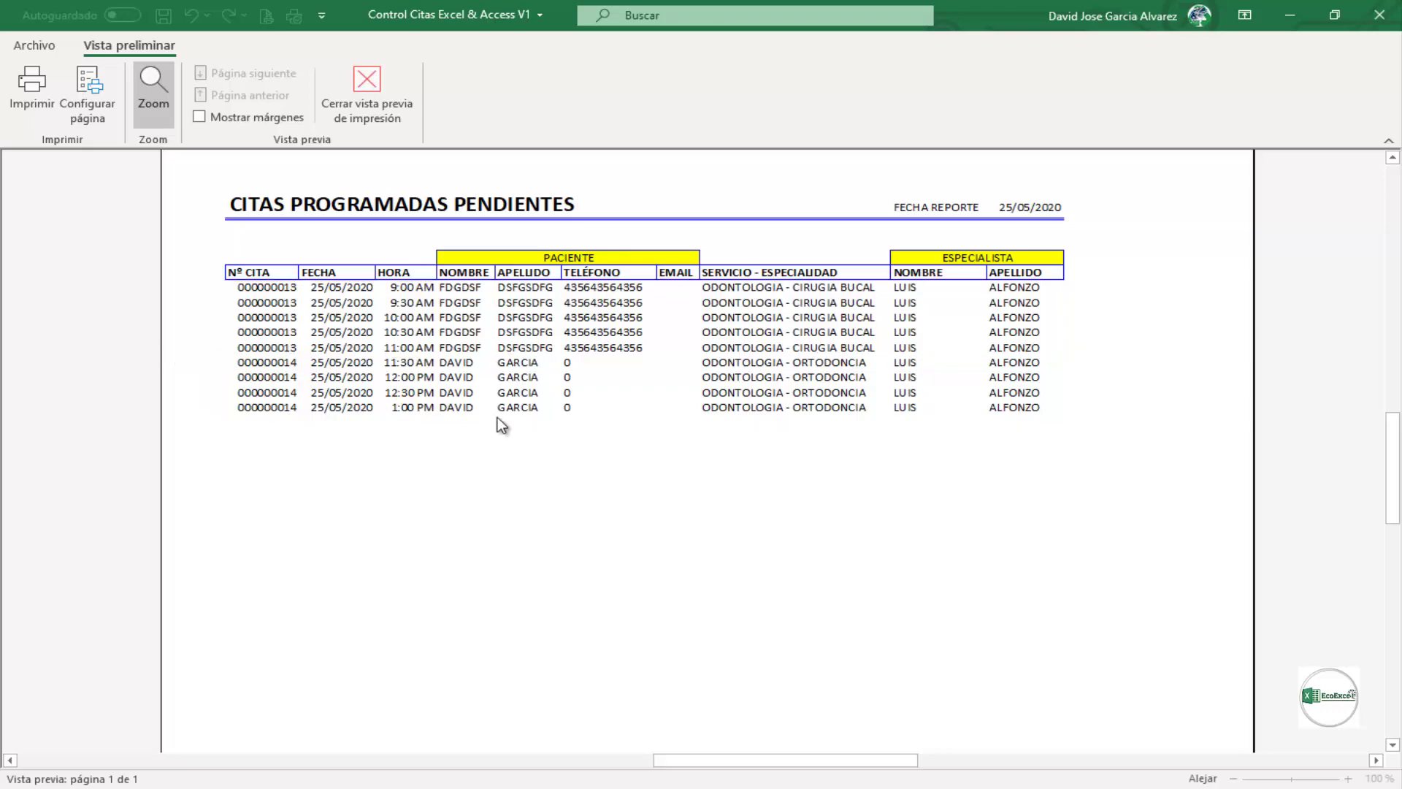
{"action": "left_click", "coordinate": [367, 91]}
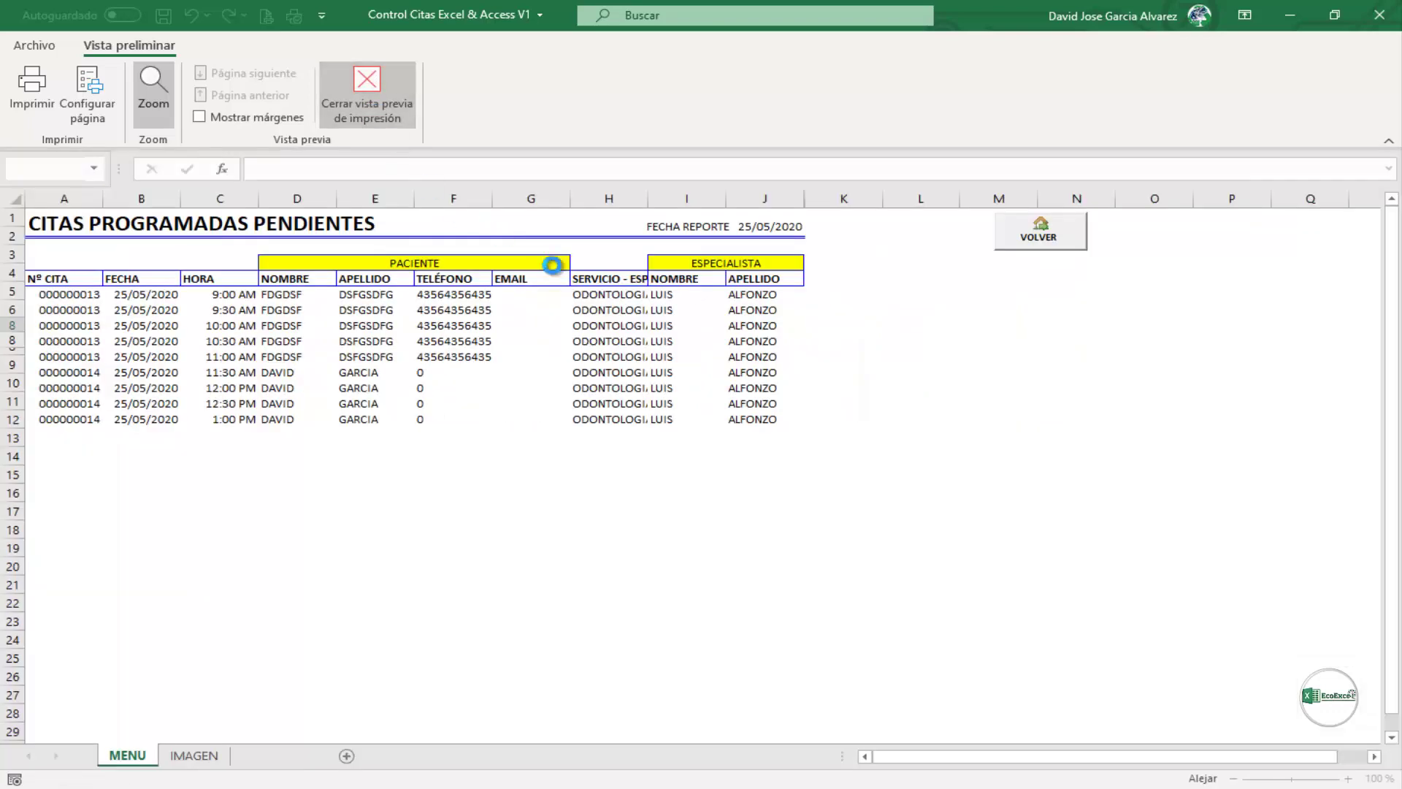
{"action": "left_click", "coordinate": [1046, 231]}
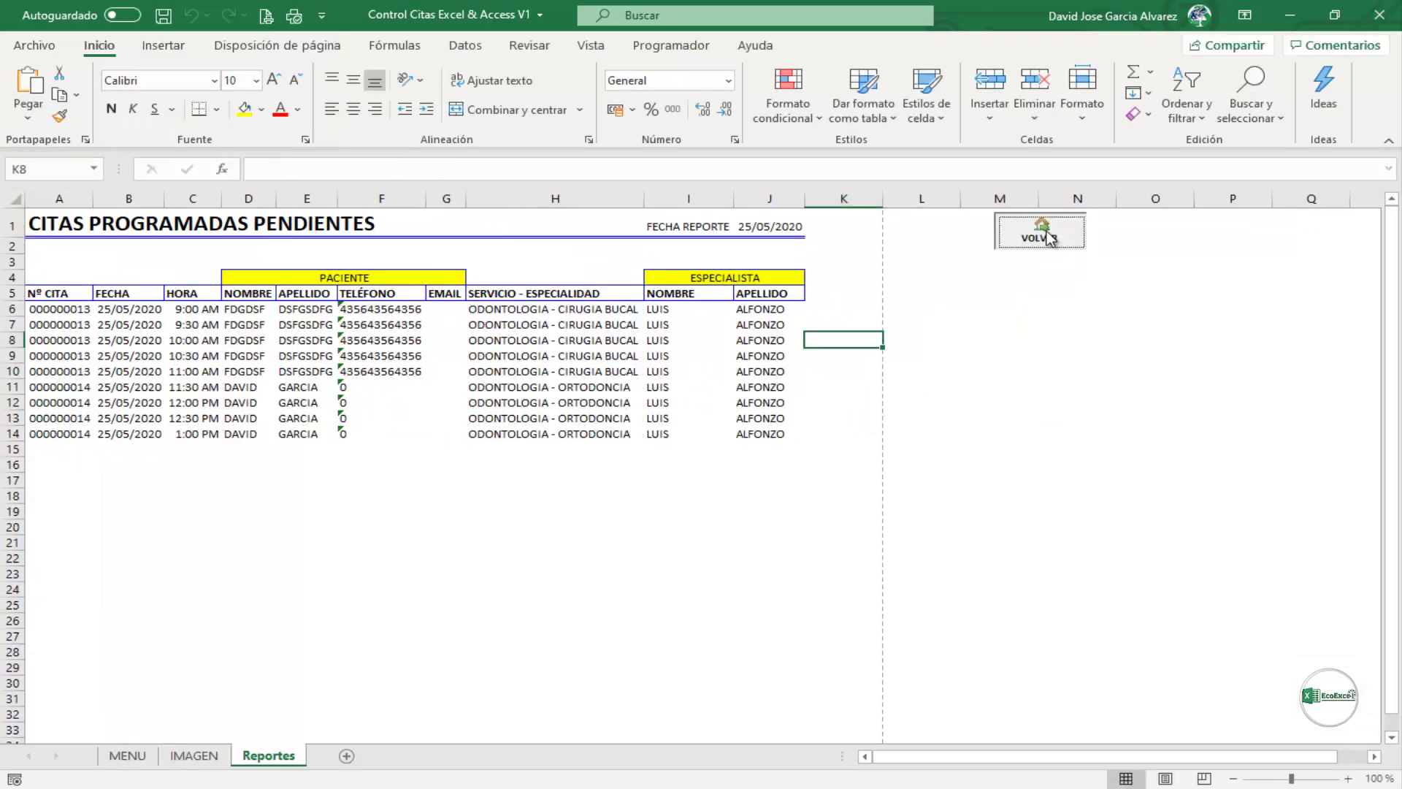